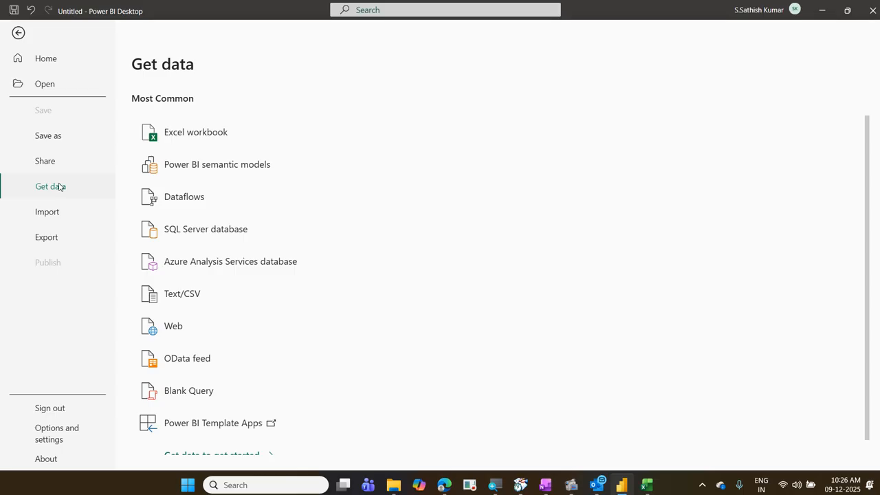
Open the complete list of data source connectors and search it for "sap".
{"action": "scroll", "coordinate": [223, 223], "scroll_direction": "down", "scroll_amount": 1}
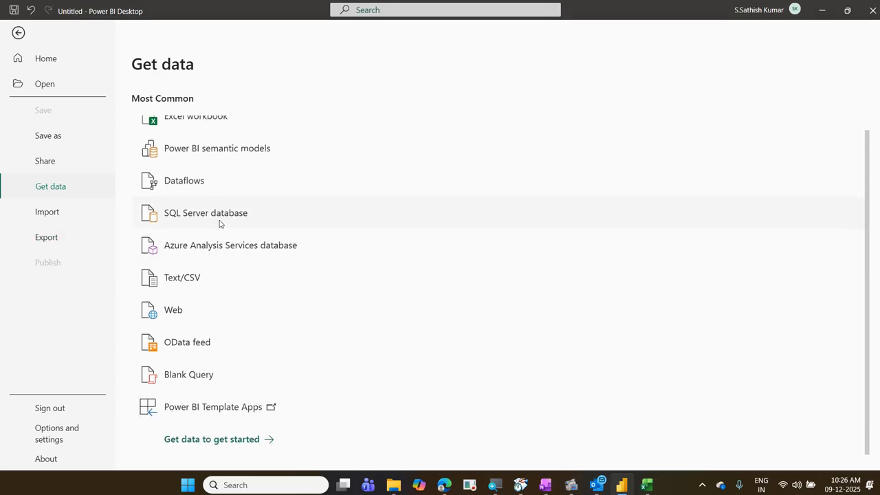
{"action": "scroll", "coordinate": [220, 224], "scroll_direction": "up", "scroll_amount": 1}
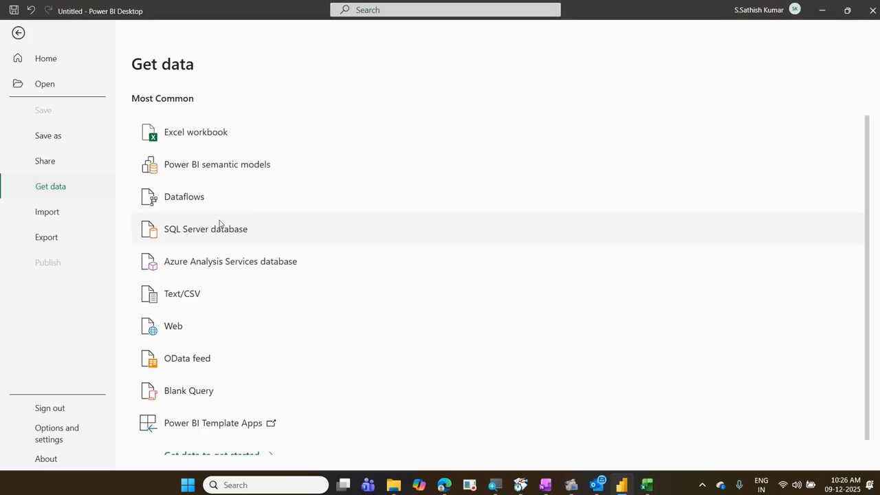
{"action": "scroll", "coordinate": [220, 224], "scroll_direction": "down", "scroll_amount": 1}
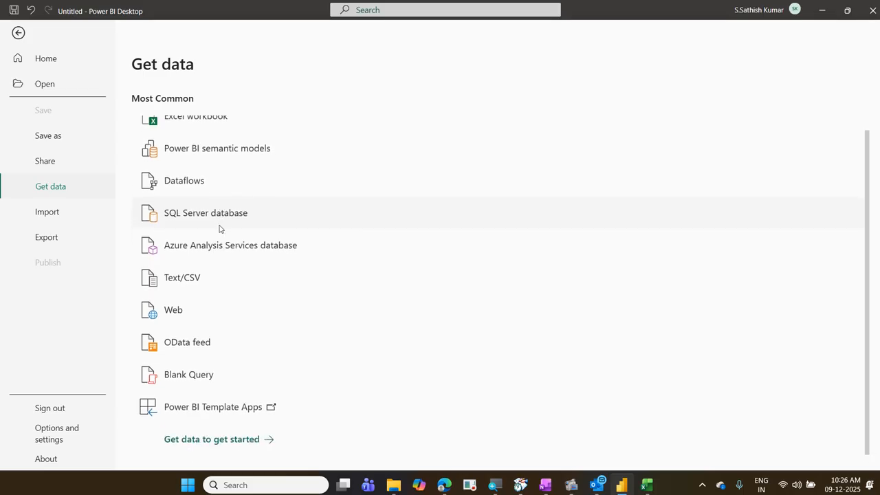
{"action": "left_click", "coordinate": [229, 440]}
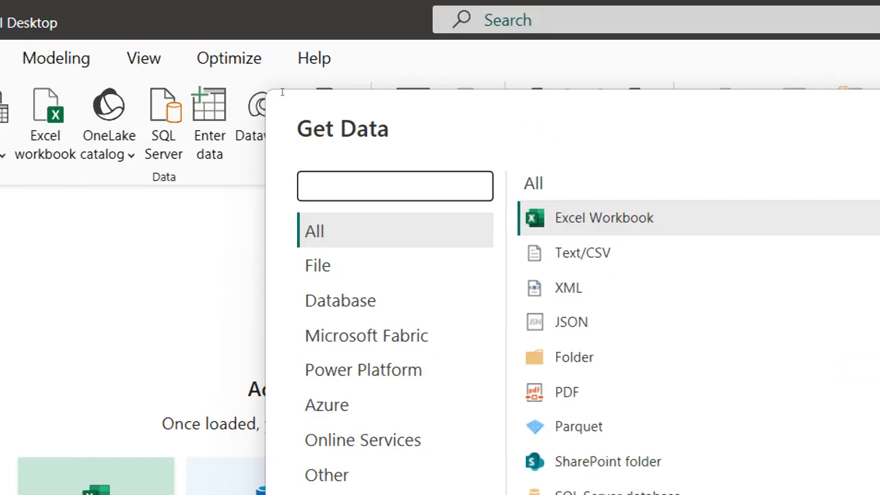
{"action": "type", "text": "sap"}
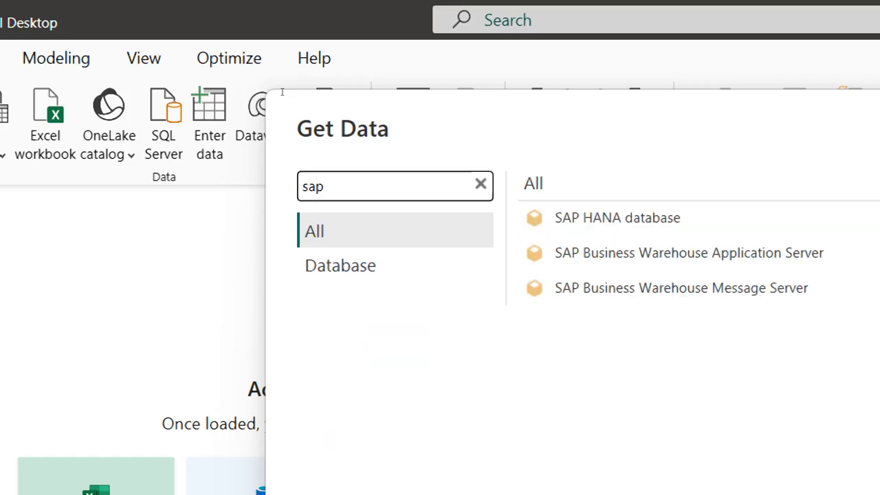
Replace the connector search term with "sql".
{"action": "key", "text": "BackSpace"}
{"action": "key", "text": "BackSpace"}
{"action": "key", "text": "BackSpace"}
{"action": "type", "text": "sql"}
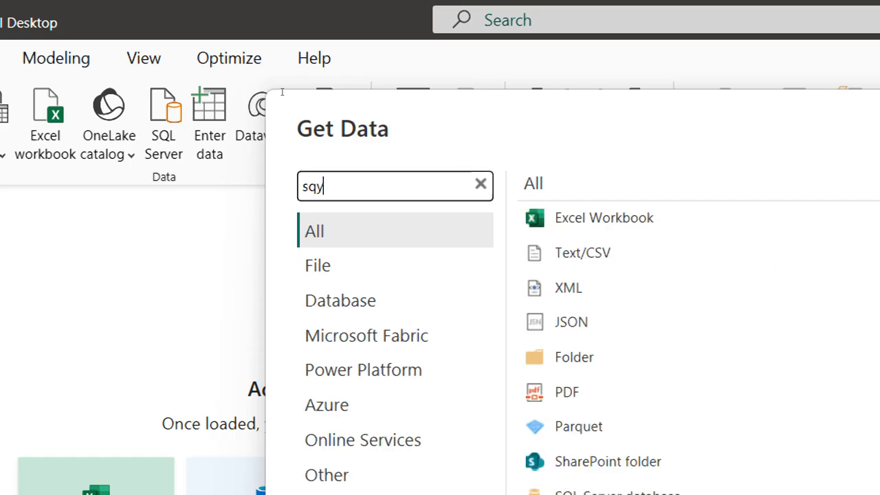
{"action": "key", "text": "BackSpace"}
{"action": "type", "text": "l"}
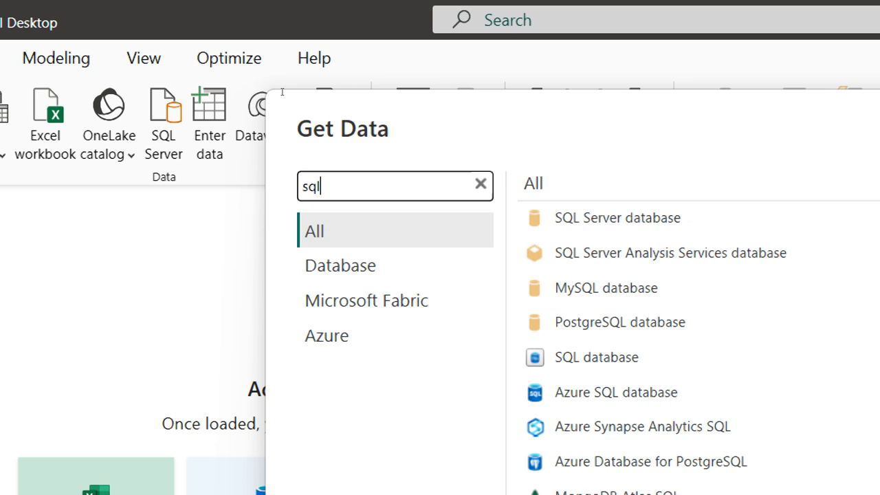
Search the connectors for "dy", then clear the search and close the connector list without connecting.
{"action": "key", "text": "BackSpace"}
{"action": "key", "text": "BackSpace"}
{"action": "key", "text": "BackSpace"}
{"action": "type", "text": "dy"}
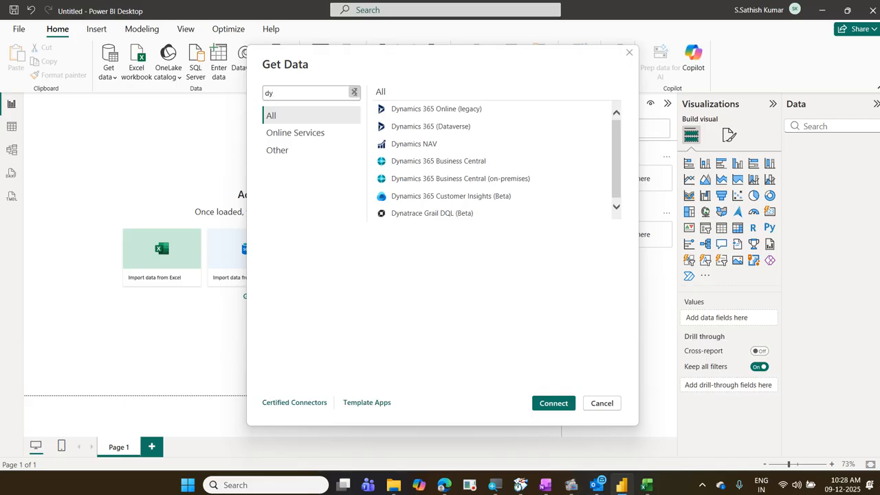
{"action": "left_click", "coordinate": [354, 92]}
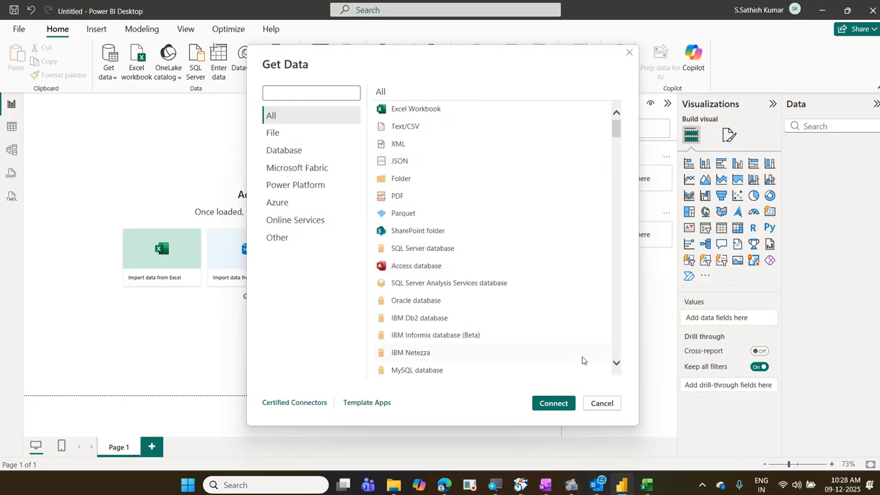
{"action": "left_click", "coordinate": [601, 402]}
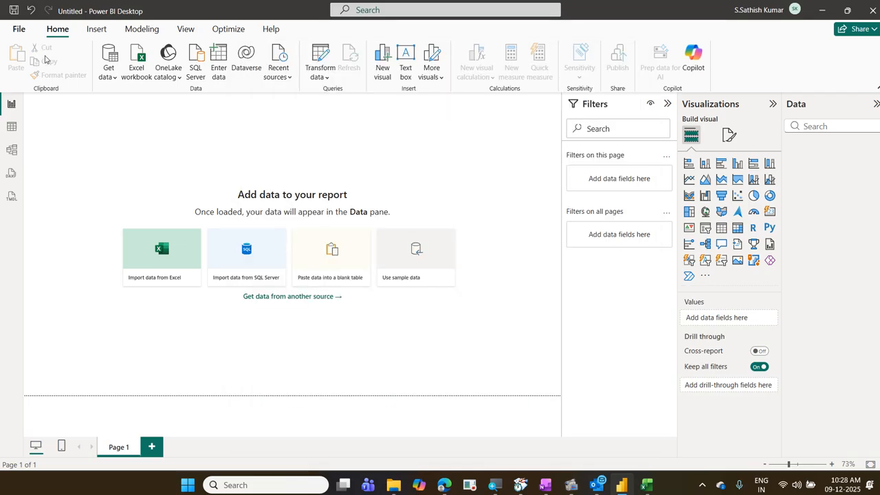
{"action": "left_click_drag", "start_coordinate": [41, 20], "coordinate": [302, 91]}
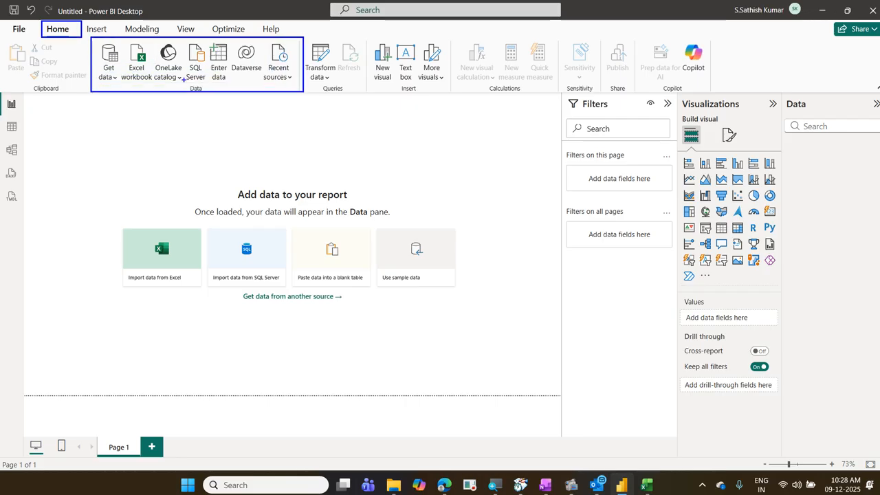
{"action": "left_click_drag", "start_coordinate": [130, 75], "coordinate": [149, 49]}
{"action": "mouse_move", "coordinate": [158, 82]}
{"action": "left_mouse_down"}
{"action": "mouse_move", "coordinate": [199, 55]}
{"action": "mouse_move", "coordinate": [156, 43]}
{"action": "mouse_move", "coordinate": [182, 89]}
{"action": "left_mouse_up"}
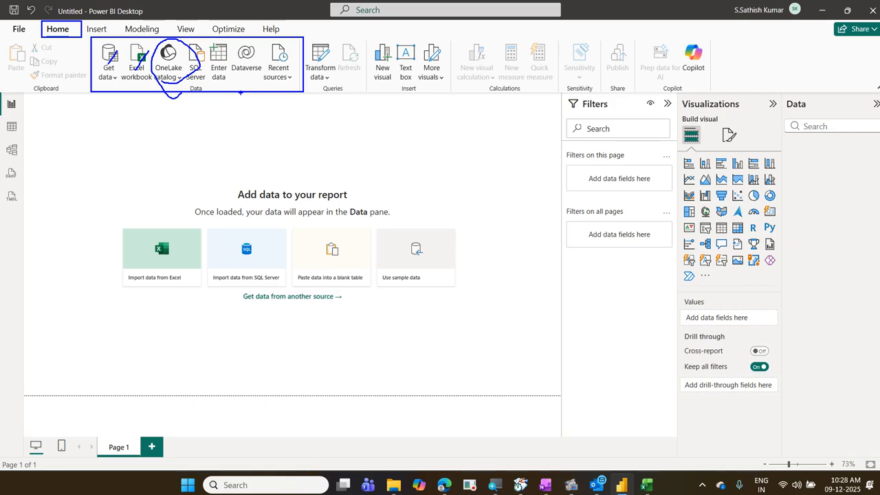
{"action": "key", "text": "Escape"}
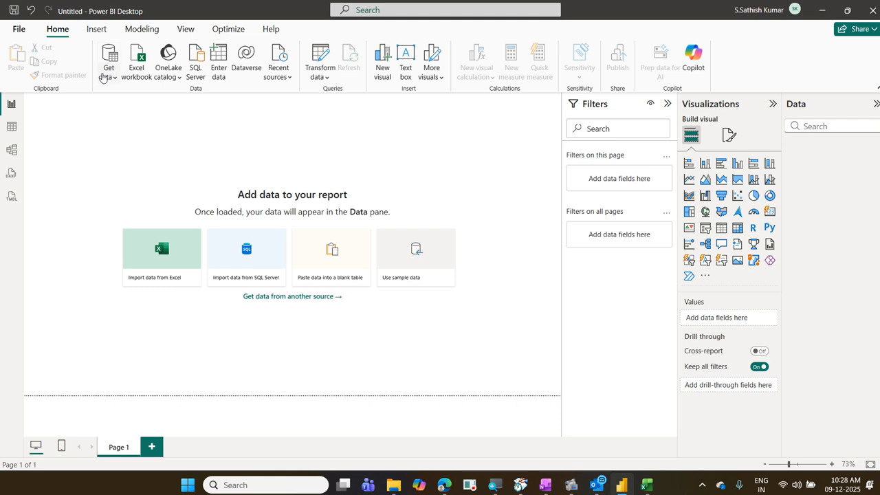
{"action": "key", "text": "ctrl+2"}
{"action": "mouse_move", "coordinate": [234, 286]}
{"action": "left_mouse_down"}
{"action": "mouse_move", "coordinate": [303, 308]}
{"action": "mouse_move", "coordinate": [349, 308]}
{"action": "left_mouse_up"}
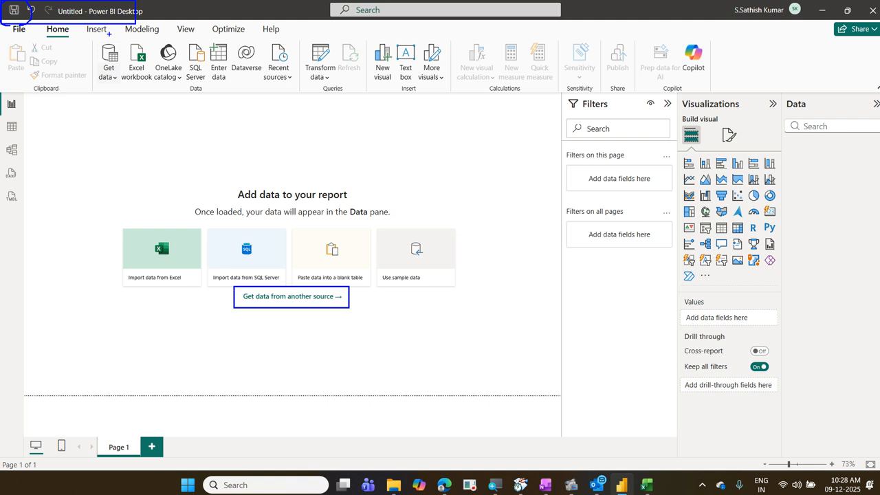
{"action": "key", "text": "Escape"}
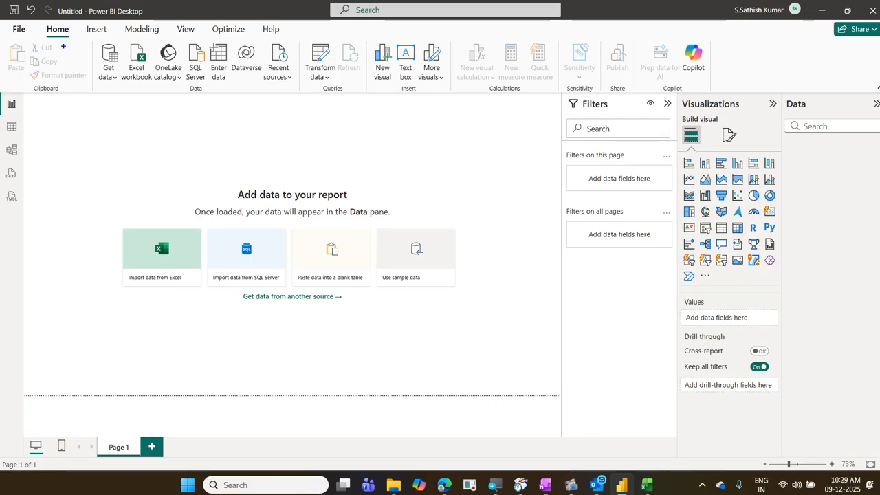
{"action": "mouse_move", "coordinate": [41, 21]}
{"action": "left_mouse_down"}
{"action": "mouse_move", "coordinate": [186, 81]}
{"action": "mouse_move", "coordinate": [363, 88]}
{"action": "mouse_move", "coordinate": [308, 88]}
{"action": "left_mouse_up"}
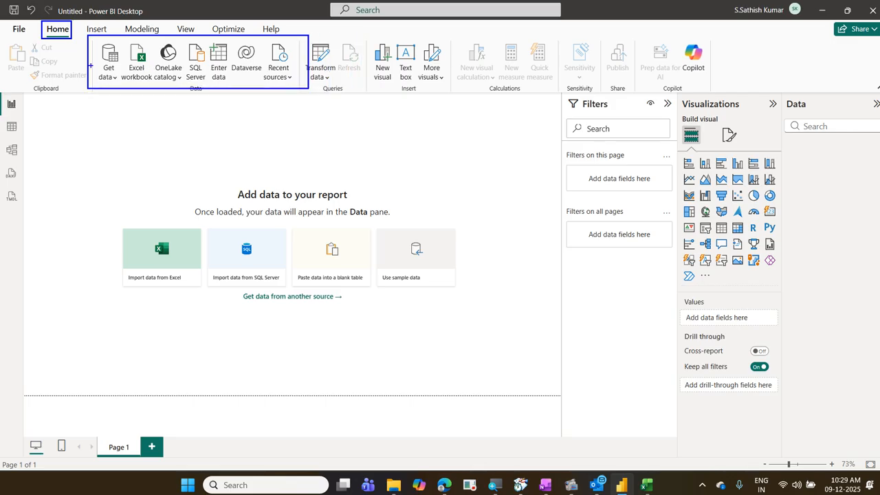
{"action": "left_click_drag", "start_coordinate": [89, 65], "coordinate": [65, 45]}
{"action": "mouse_move", "coordinate": [122, 95]}
{"action": "left_mouse_down"}
{"action": "mouse_move", "coordinate": [157, 69]}
{"action": "mouse_move", "coordinate": [128, 39]}
{"action": "mouse_move", "coordinate": [125, 101]}
{"action": "left_mouse_up"}
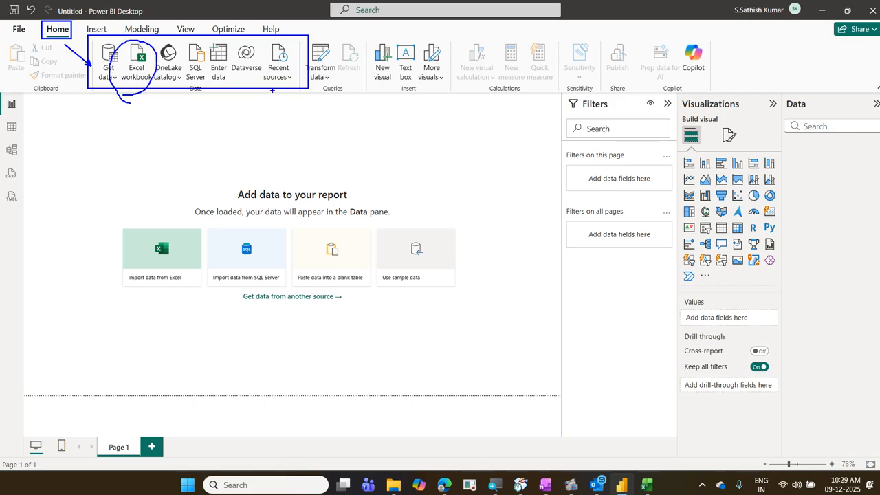
{"action": "left_click_drag", "start_coordinate": [256, 67], "coordinate": [304, 87]}
{"action": "mouse_move", "coordinate": [200, 46]}
{"action": "left_mouse_down"}
{"action": "mouse_move", "coordinate": [237, 78]}
{"action": "mouse_move", "coordinate": [238, 92]}
{"action": "left_mouse_up"}
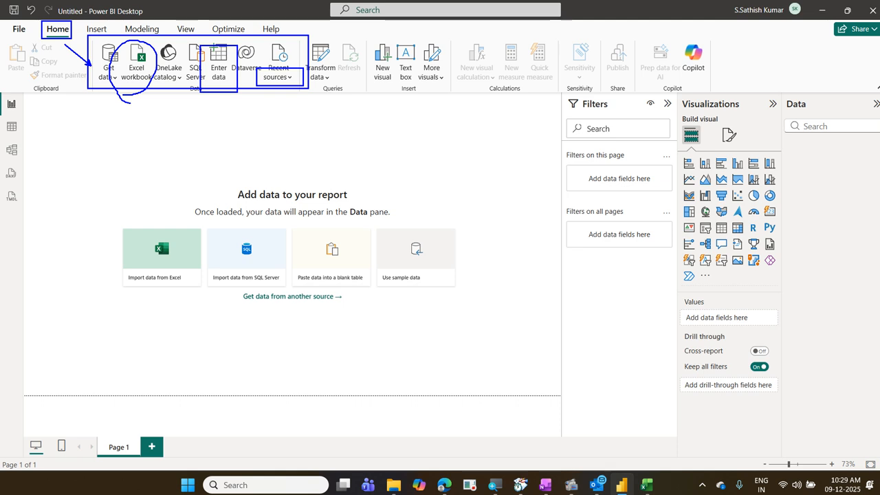
{"action": "key", "text": "Escape"}
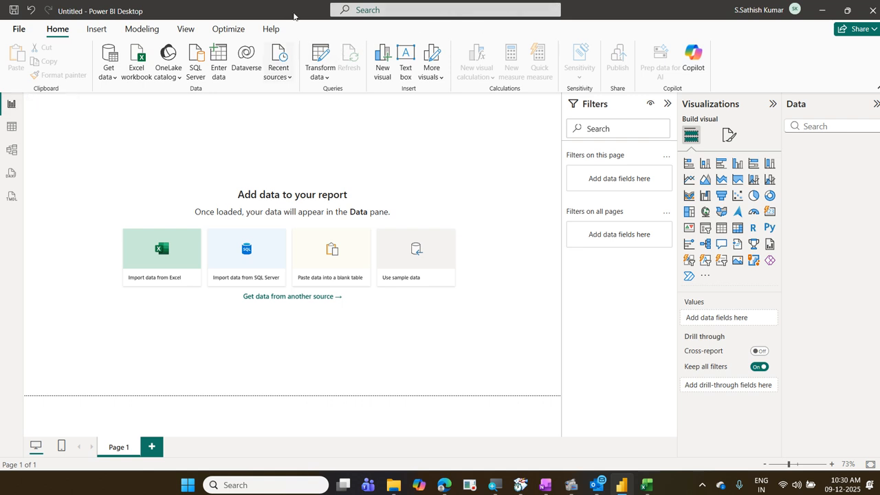
{"action": "left_click", "coordinate": [822, 11]}
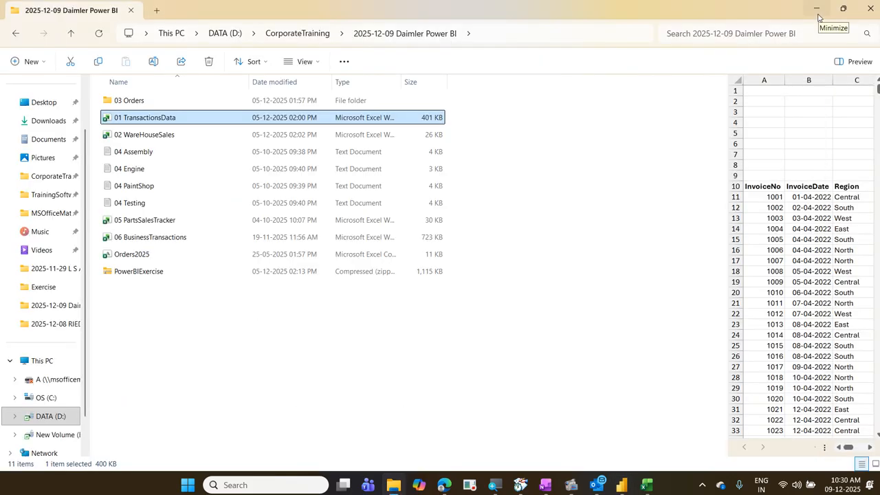
{"action": "left_click", "coordinate": [818, 10]}
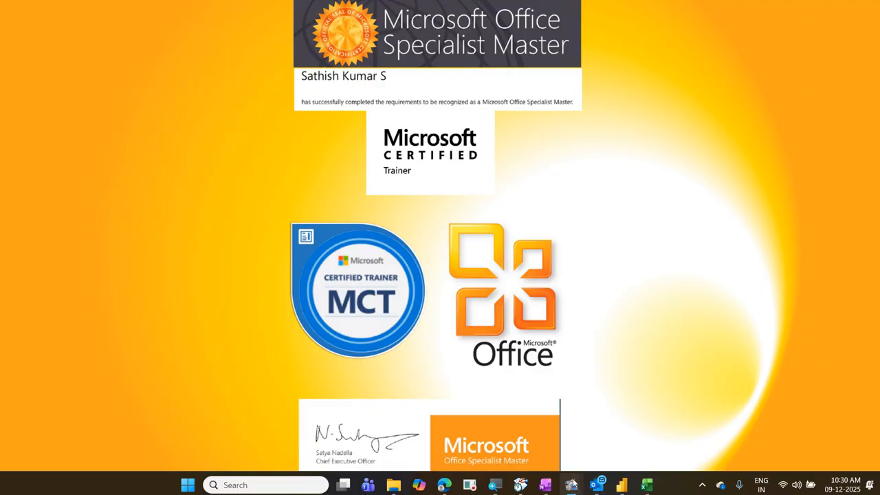
{"action": "mouse_move", "coordinate": [571, 484]}
{"action": "left_click", "coordinate": [540, 441]}
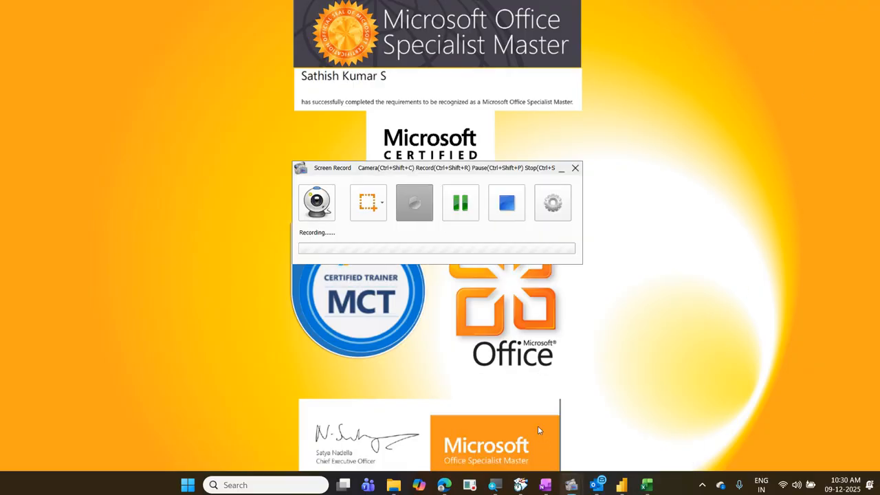
{"action": "left_click", "coordinate": [460, 203]}
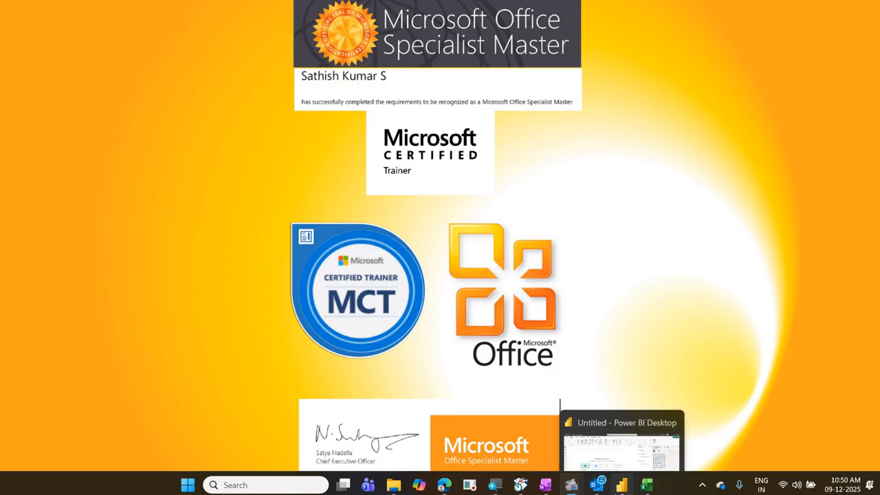
Switch to Power BI Desktop, browse the full list of data source connectors and close it without connecting.
{"action": "left_click", "coordinate": [617, 489]}
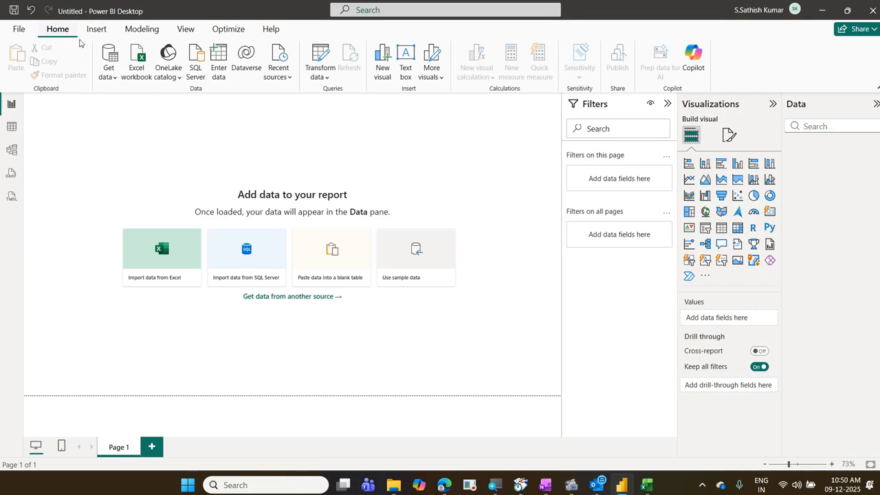
{"action": "left_click", "coordinate": [108, 77]}
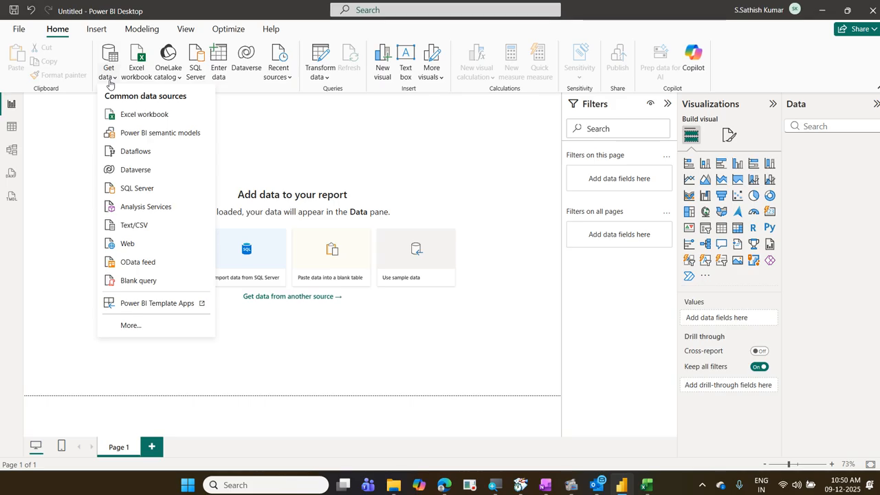
{"action": "left_click", "coordinate": [145, 333]}
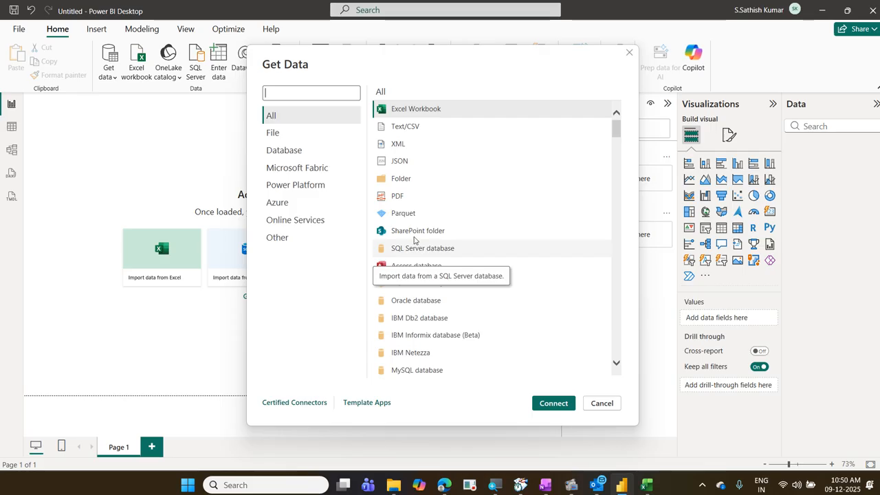
{"action": "scroll", "coordinate": [440, 242], "scroll_direction": "down", "scroll_amount": 10}
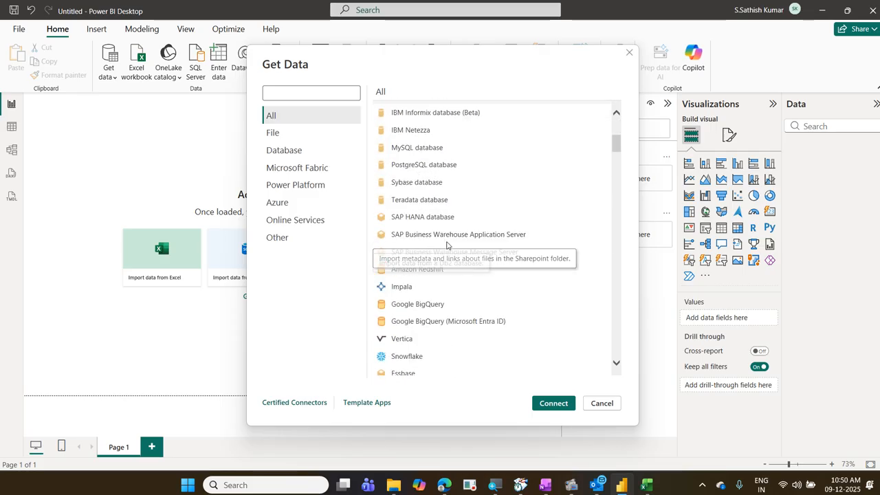
{"action": "scroll", "coordinate": [447, 246], "scroll_direction": "down", "scroll_amount": 15}
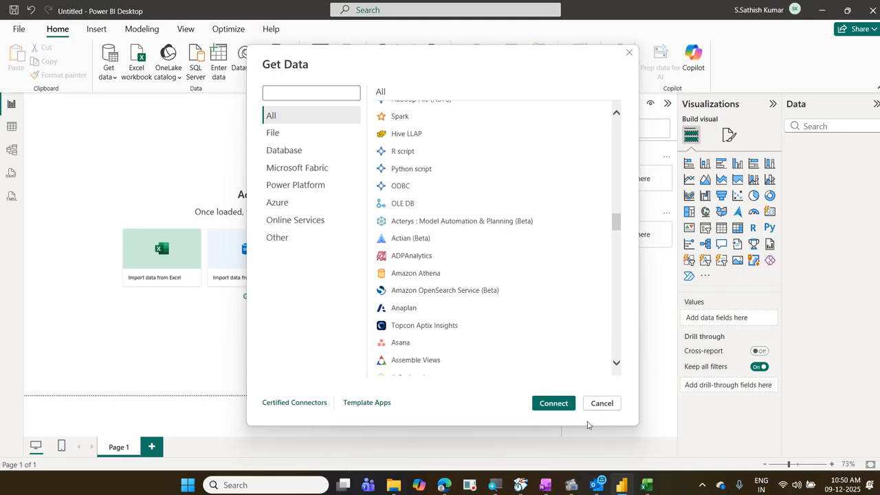
{"action": "left_click", "coordinate": [602, 403]}
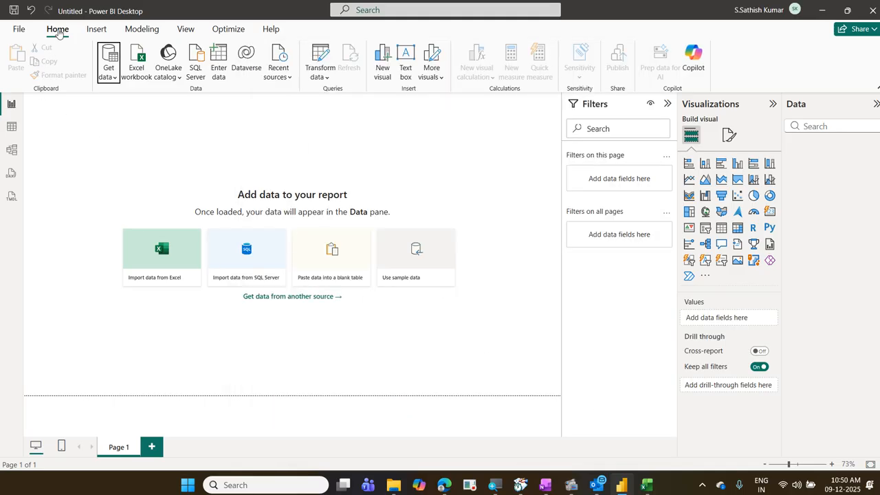
Import the Excel workbook "01 TransactionsData" from the "2025-12-09 Daimler Power BI" folder in CorporateTraining.
{"action": "left_click", "coordinate": [144, 83]}
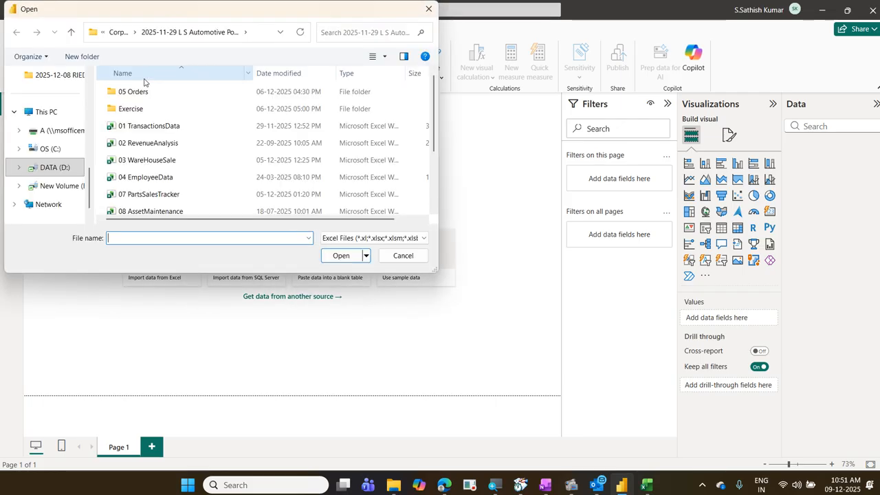
{"action": "left_click", "coordinate": [119, 32]}
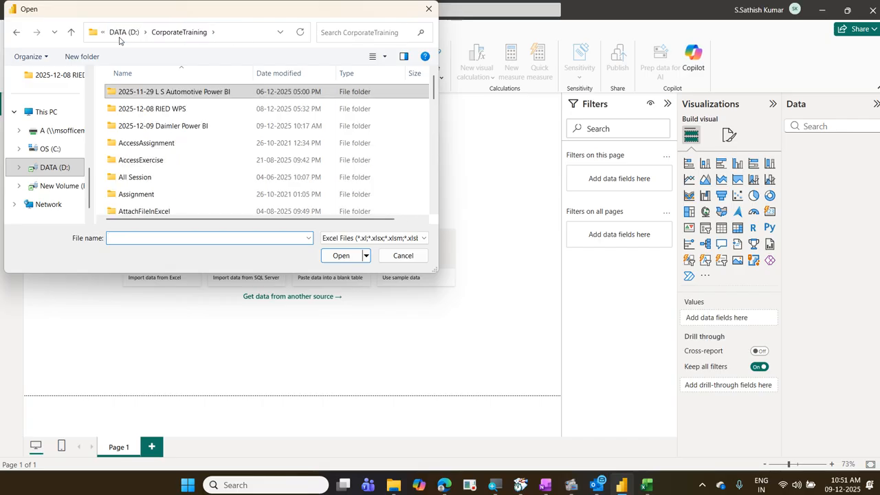
{"action": "double_click", "coordinate": [185, 132]}
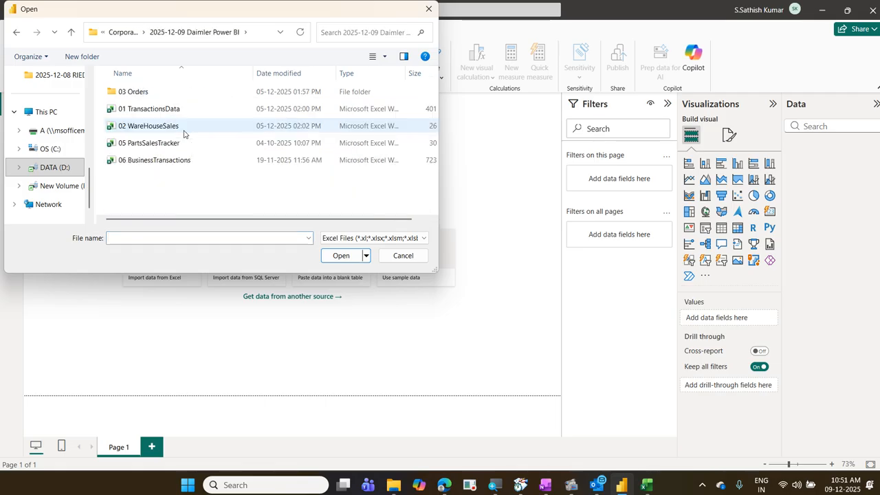
{"action": "left_click", "coordinate": [177, 114]}
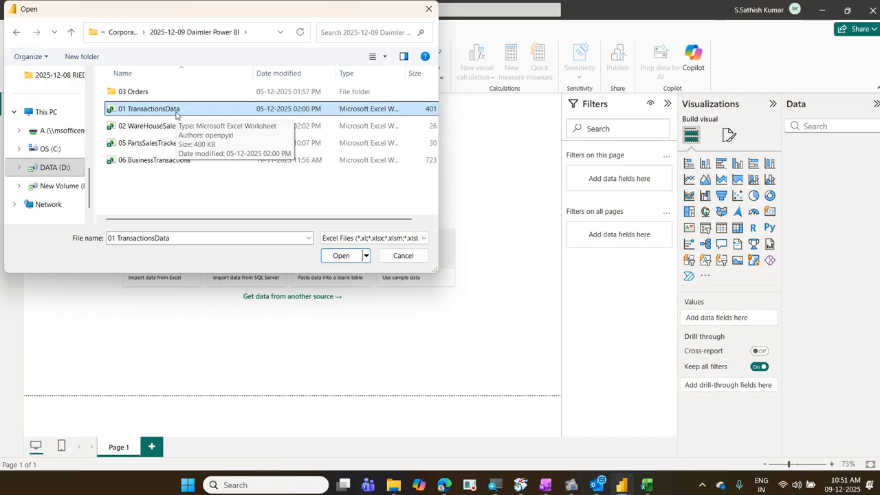
{"action": "left_click", "coordinate": [329, 257]}
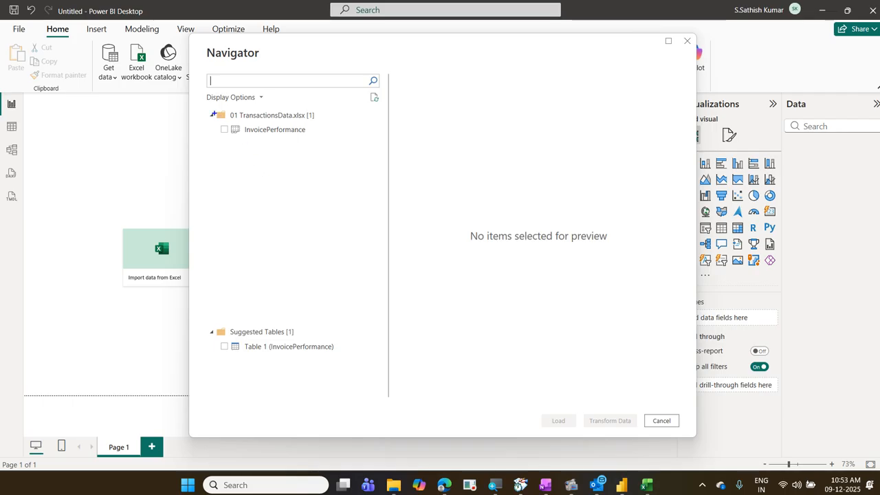
{"action": "mouse_move", "coordinate": [210, 110]}
{"action": "left_mouse_down"}
{"action": "mouse_move", "coordinate": [326, 124]}
{"action": "mouse_move", "coordinate": [346, 101]}
{"action": "left_mouse_up"}
{"action": "left_click_drag", "start_coordinate": [209, 124], "coordinate": [311, 140]}
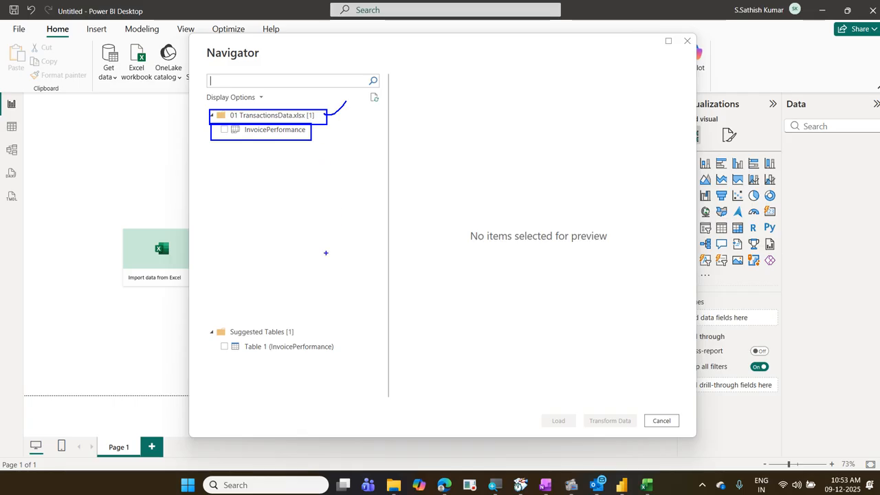
{"action": "left_click_drag", "start_coordinate": [204, 324], "coordinate": [304, 337]}
{"action": "left_click_drag", "start_coordinate": [213, 339], "coordinate": [339, 362]}
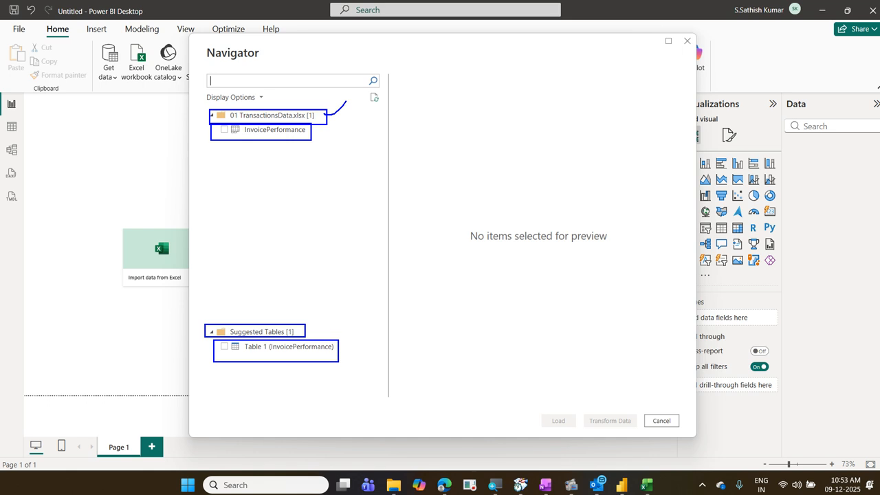
{"action": "left_click_drag", "start_coordinate": [344, 295], "coordinate": [243, 400]}
{"action": "left_click_drag", "start_coordinate": [215, 287], "coordinate": [313, 371]}
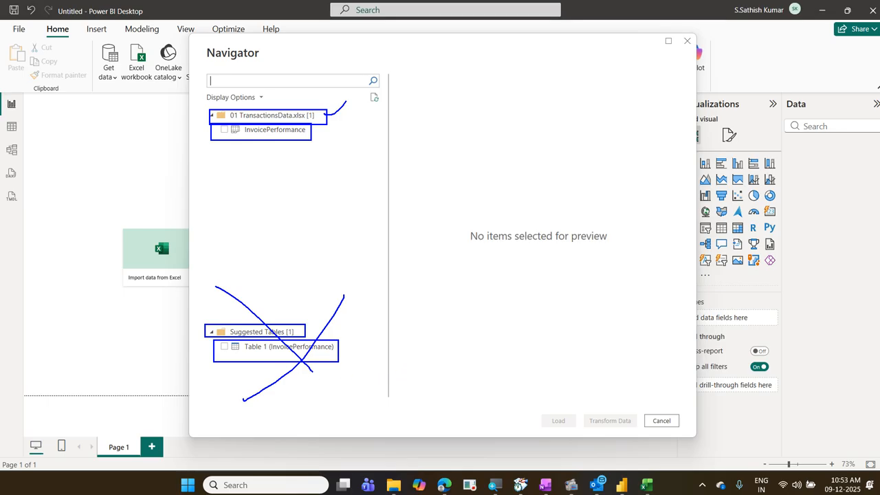
{"action": "key", "text": "Escape"}
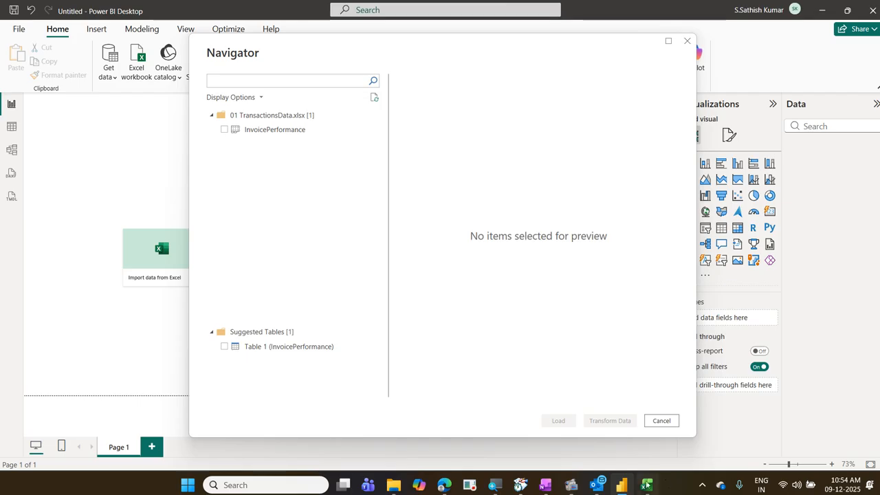
{"action": "mouse_move", "coordinate": [644, 489]}
{"action": "mouse_move", "coordinate": [213, 337]}
{"action": "left_mouse_down"}
{"action": "mouse_move", "coordinate": [269, 361]}
{"action": "mouse_move", "coordinate": [341, 361]}
{"action": "left_mouse_up"}
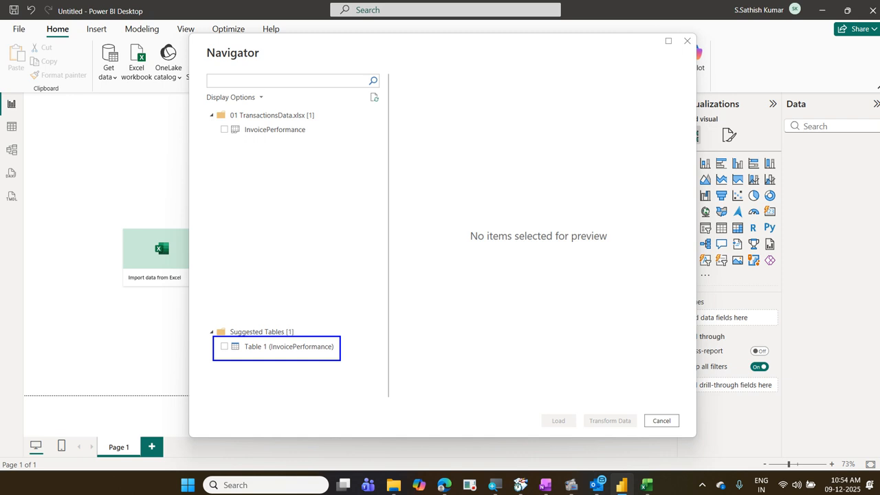
{"action": "mouse_move", "coordinate": [221, 363]}
{"action": "left_mouse_down"}
{"action": "mouse_move", "coordinate": [319, 363]}
{"action": "mouse_move", "coordinate": [301, 299]}
{"action": "mouse_move", "coordinate": [223, 400]}
{"action": "mouse_move", "coordinate": [290, 385]}
{"action": "left_mouse_up"}
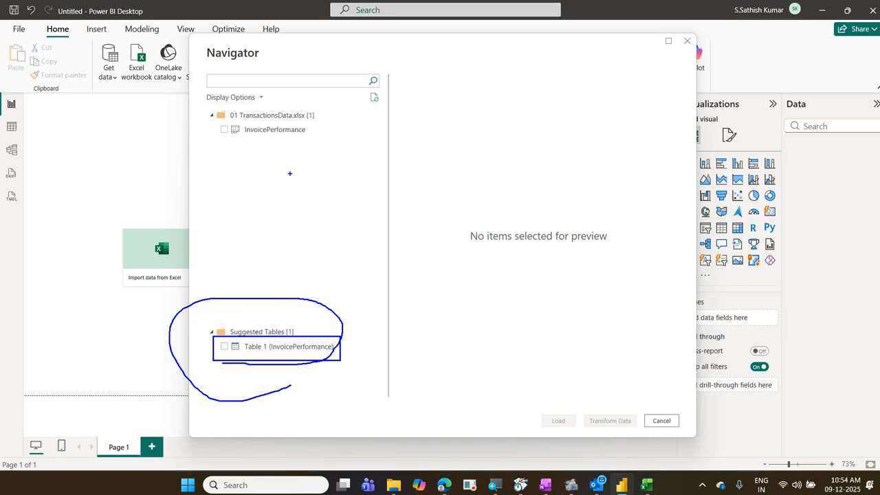
{"action": "mouse_move", "coordinate": [217, 123]}
{"action": "left_mouse_down"}
{"action": "mouse_move", "coordinate": [259, 139]}
{"action": "mouse_move", "coordinate": [311, 141]}
{"action": "left_mouse_up"}
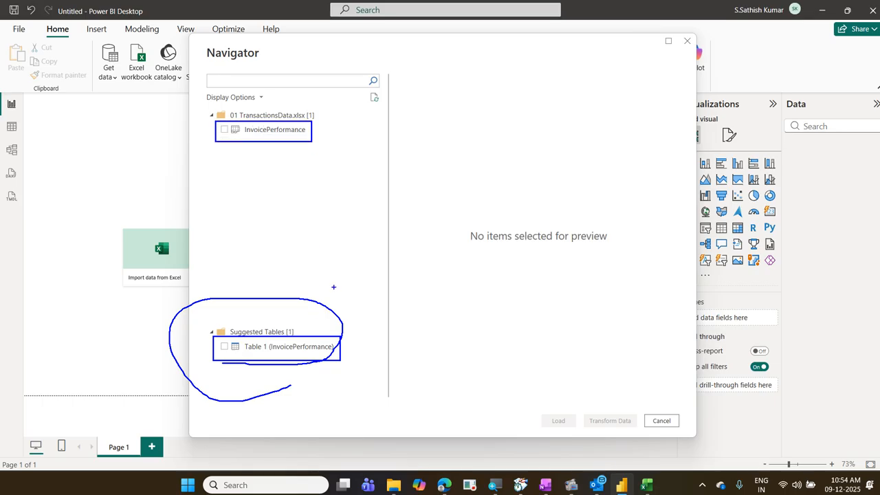
{"action": "mouse_move", "coordinate": [333, 286]}
{"action": "left_mouse_down"}
{"action": "mouse_move", "coordinate": [261, 393]}
{"action": "mouse_move", "coordinate": [259, 385]}
{"action": "left_mouse_up"}
{"action": "left_click_drag", "start_coordinate": [238, 311], "coordinate": [335, 383]}
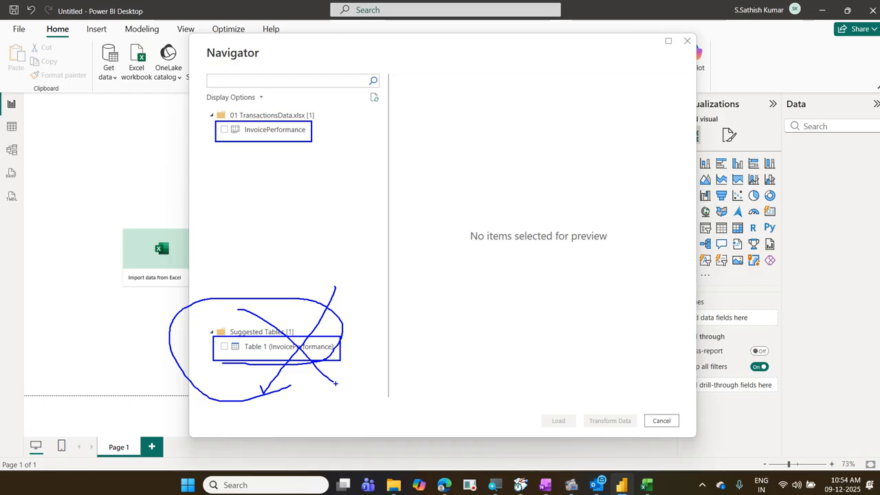
{"action": "key", "text": "Escape"}
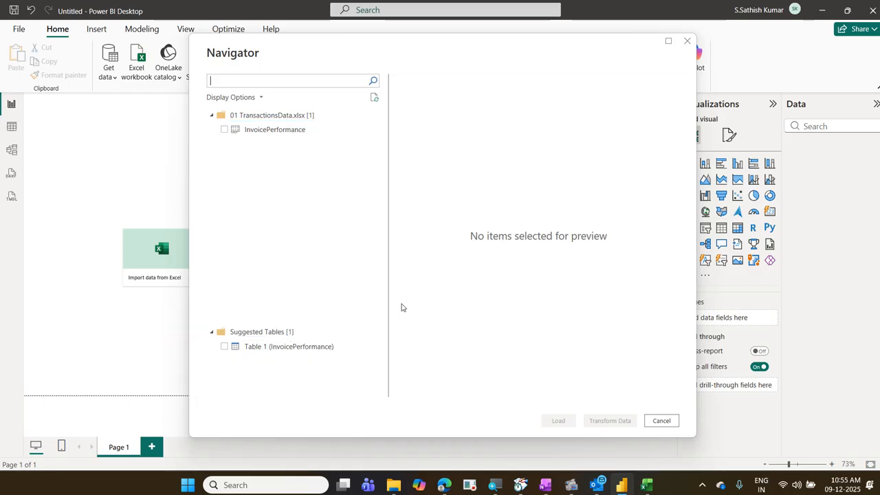
Preview the InvoicePerformance sheet, select it for import and cancel without loading it.
{"action": "left_click", "coordinate": [310, 137]}
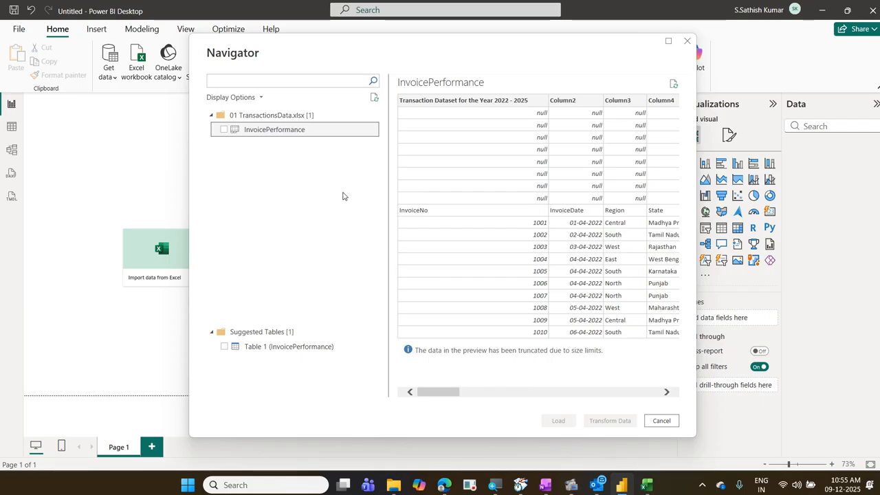
{"action": "left_click", "coordinate": [224, 130]}
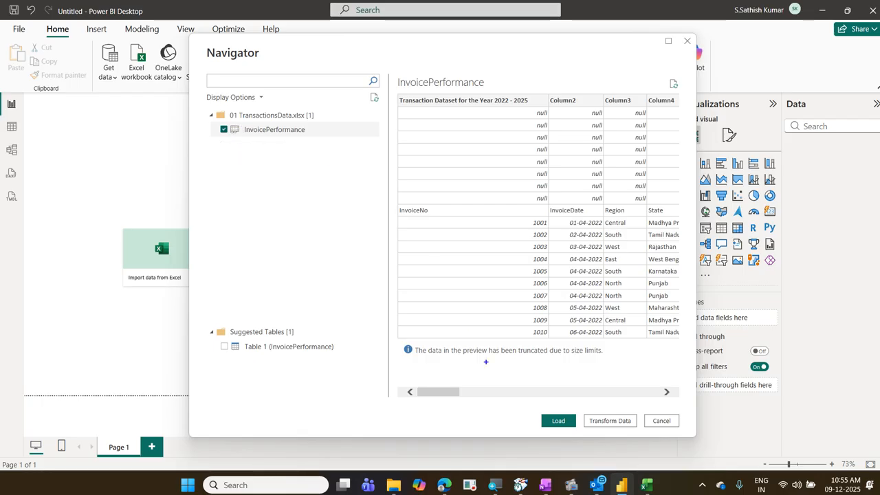
{"action": "mouse_move", "coordinate": [535, 409]}
{"action": "left_mouse_down"}
{"action": "mouse_move", "coordinate": [575, 435]}
{"action": "mouse_move", "coordinate": [640, 435]}
{"action": "left_mouse_up"}
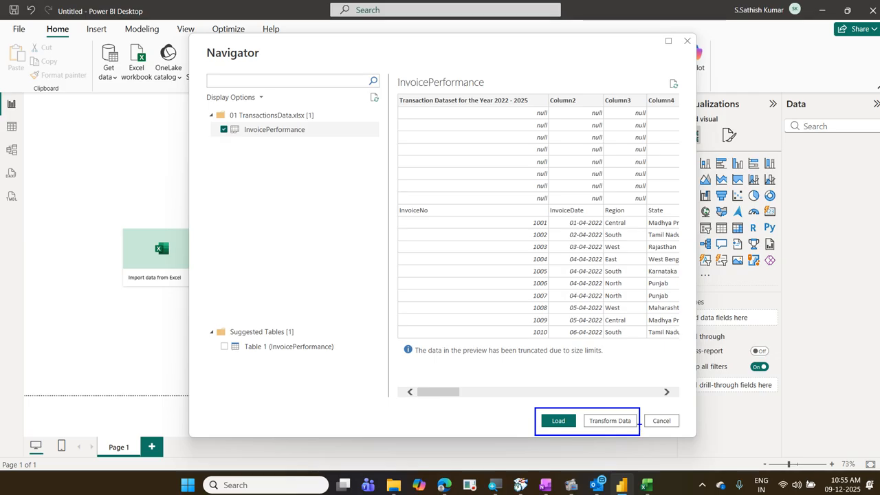
{"action": "mouse_move", "coordinate": [215, 121]}
{"action": "left_mouse_down"}
{"action": "mouse_move", "coordinate": [240, 145]}
{"action": "mouse_move", "coordinate": [363, 163]}
{"action": "left_mouse_up"}
{"action": "left_click_drag", "start_coordinate": [551, 396], "coordinate": [602, 382]}
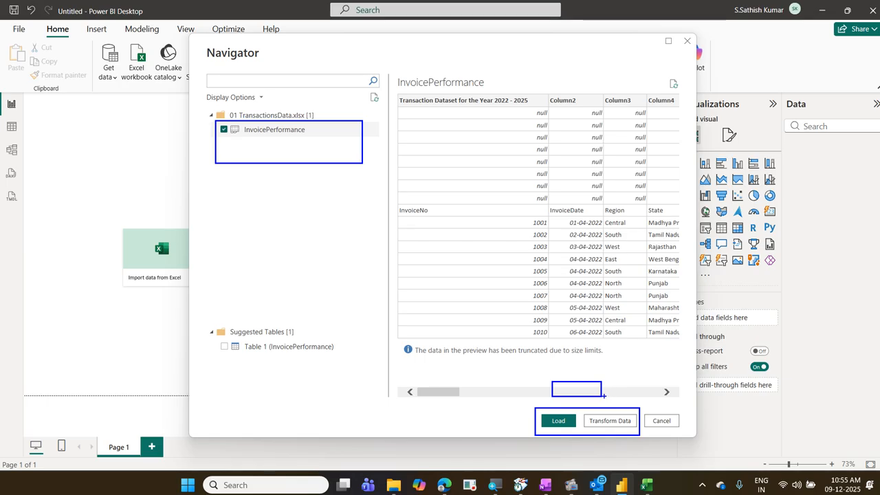
{"action": "key", "text": "Escape"}
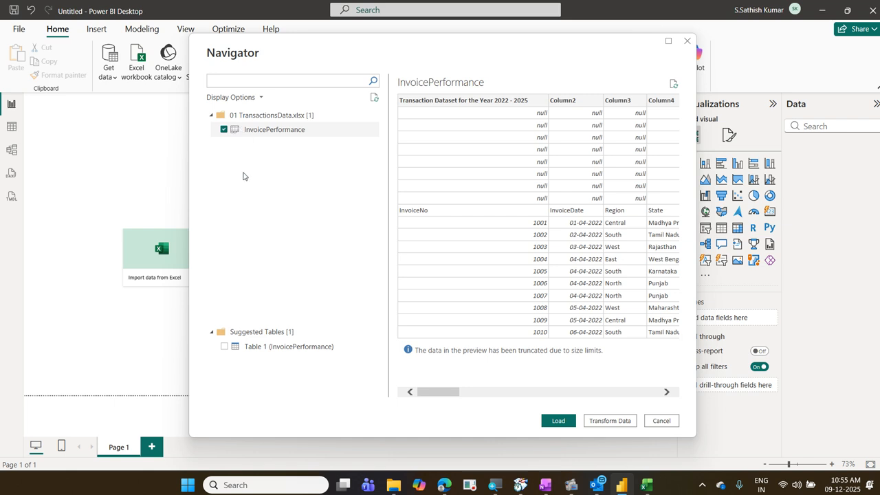
{"action": "left_click", "coordinate": [660, 421]}
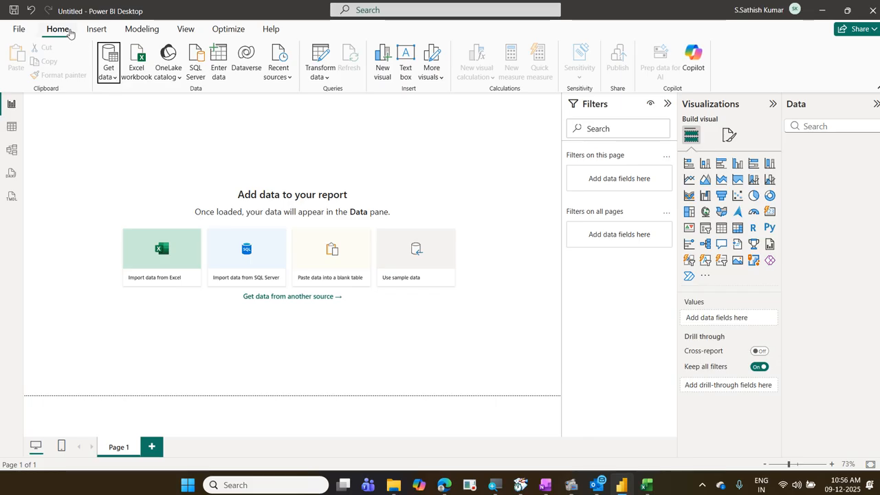
Open the Excel workbook "01 TransactionsData" from the "2025-12-09 Daimler Power BI" folder as the data source.
{"action": "left_click", "coordinate": [136, 77]}
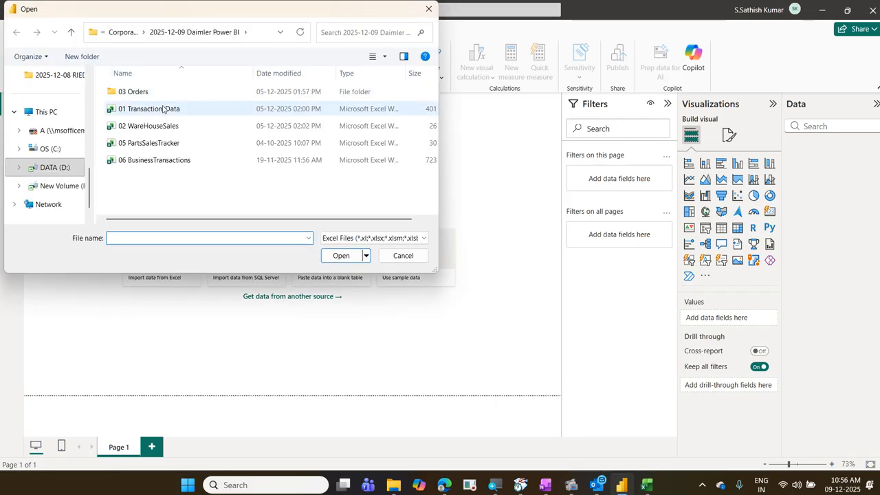
{"action": "left_click", "coordinate": [164, 110]}
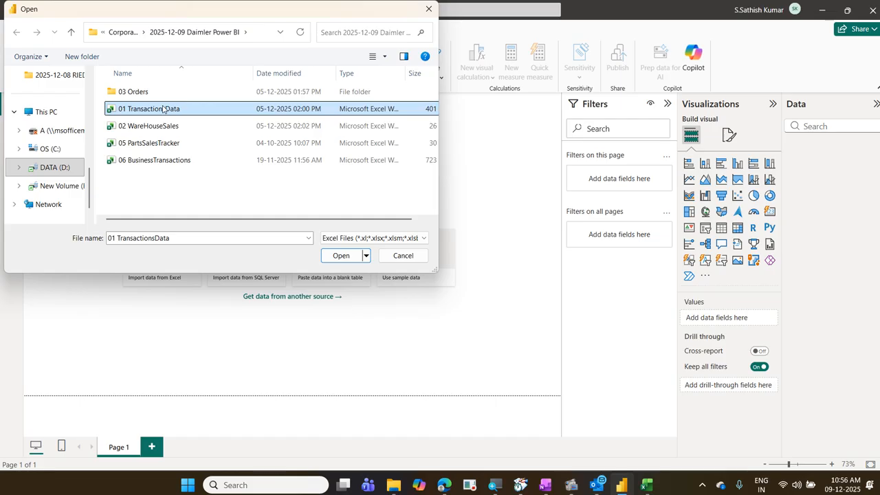
{"action": "left_click", "coordinate": [338, 259]}
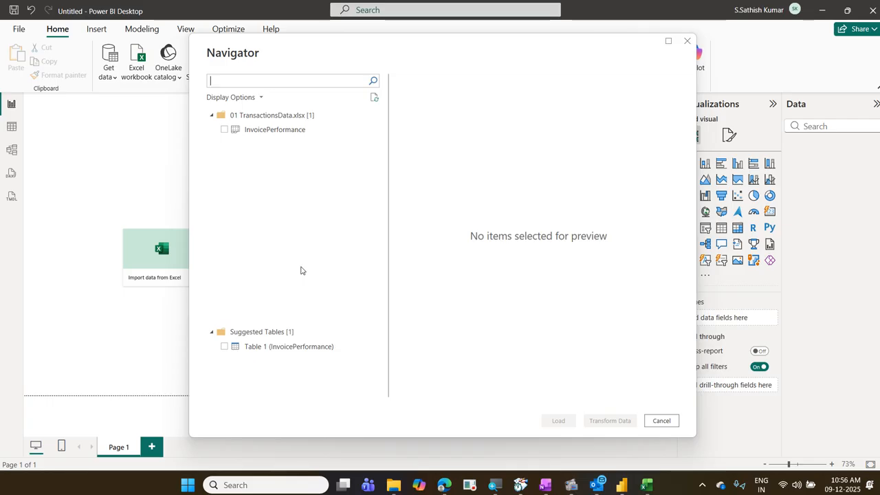
Select the InvoicePerformance sheet of 01 TransactionsData.xlsx and open it in Power Query Editor for transformation.
{"action": "left_click", "coordinate": [312, 130]}
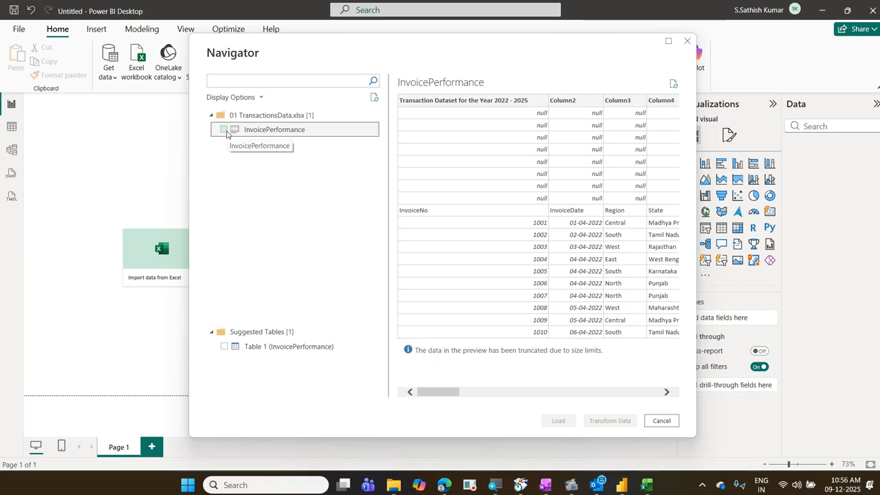
{"action": "left_click", "coordinate": [224, 130]}
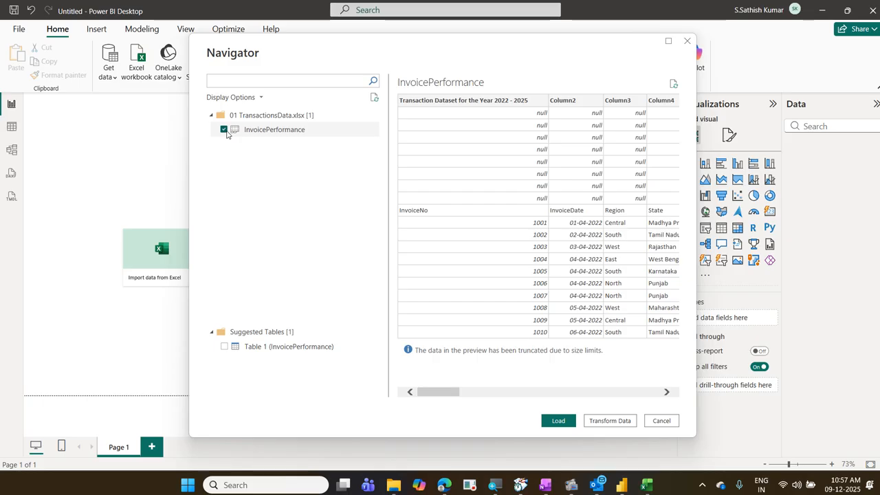
{"action": "left_click", "coordinate": [543, 415]}
{"action": "key", "text": "Escape"}
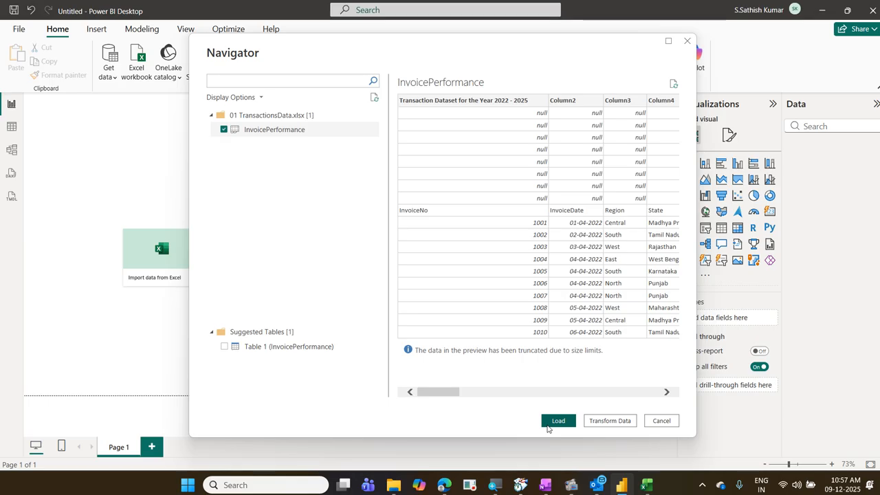
{"action": "left_click", "coordinate": [624, 421]}
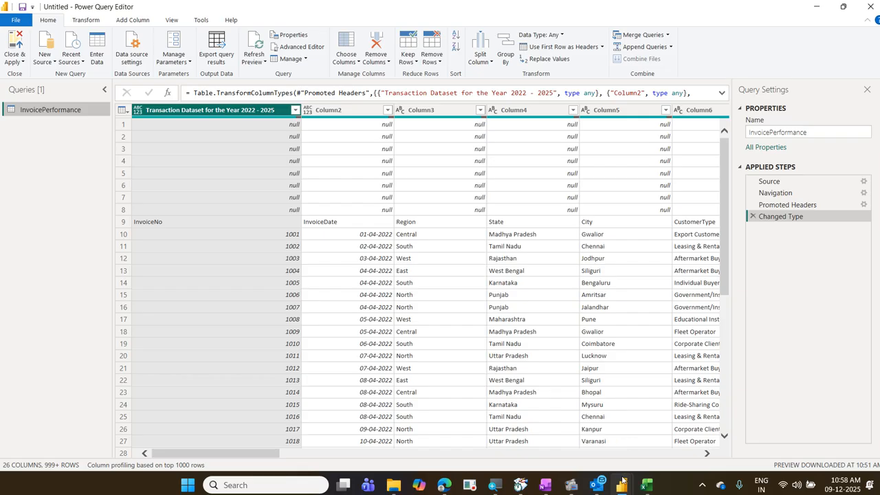
{"action": "mouse_move", "coordinate": [622, 485]}
{"action": "left_click_drag", "start_coordinate": [2, 102], "coordinate": [98, 117]}
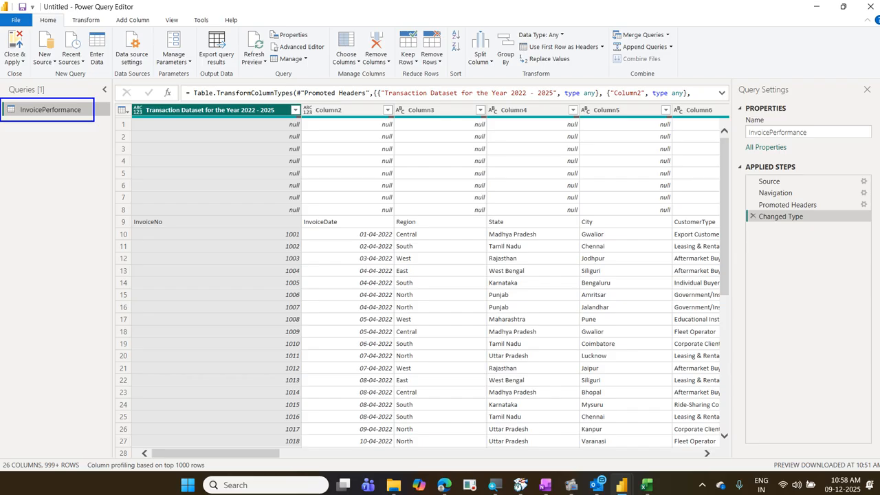
{"action": "right_click", "coordinate": [59, 238]}
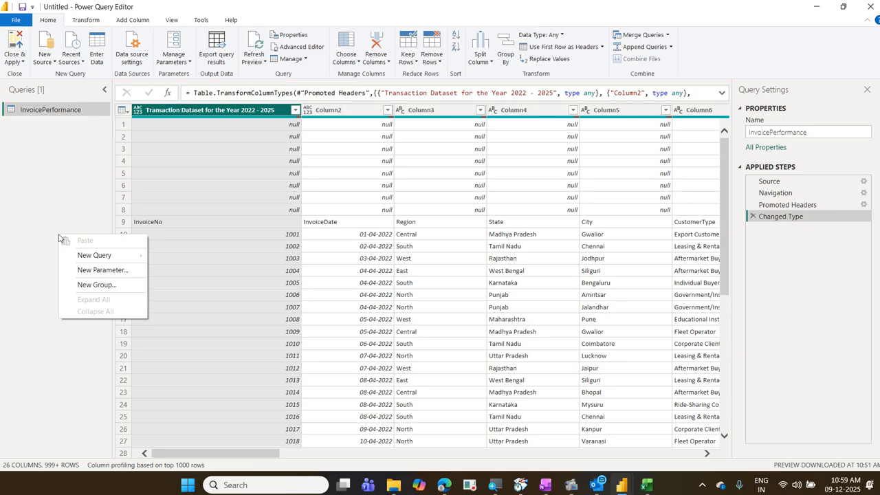
{"action": "left_click", "coordinate": [48, 189]}
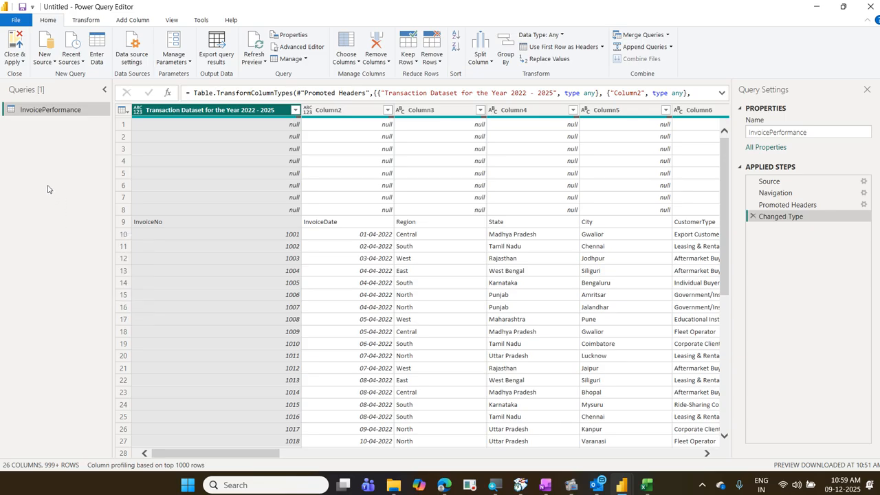
{"action": "type", "text": "t1."}
{"action": "type", "text": "Gr"}
{"action": "type", "text": "ee"}
{"action": "type", "text": "n"}
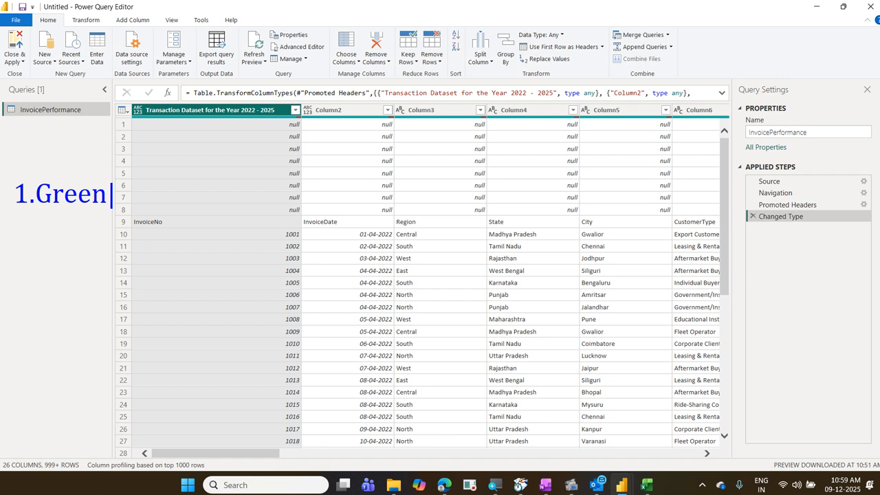
{"action": "key", "text": "Return"}
{"action": "type", "text": "2.Heading"}
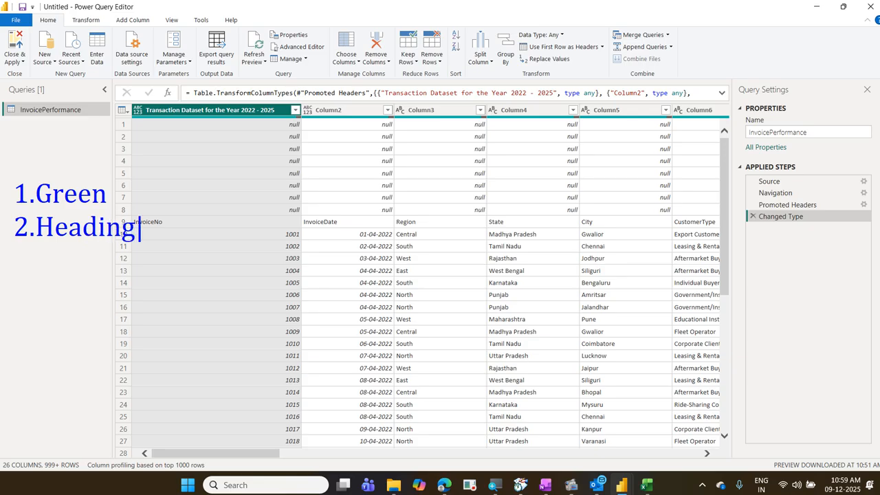
{"action": "key", "text": "Return"}
{"action": "type", "text": "3.Data ty"}
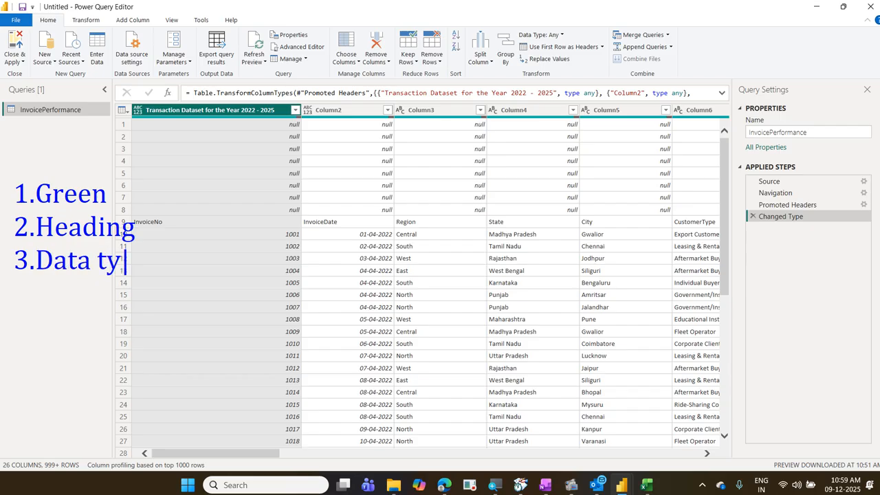
{"action": "type", "text": "pe"}
{"action": "mouse_move", "coordinate": [114, 191]}
{"action": "left_mouse_down"}
{"action": "mouse_move", "coordinate": [121, 200]}
{"action": "mouse_move", "coordinate": [139, 179]}
{"action": "left_mouse_up"}
{"action": "key", "text": "Escape"}
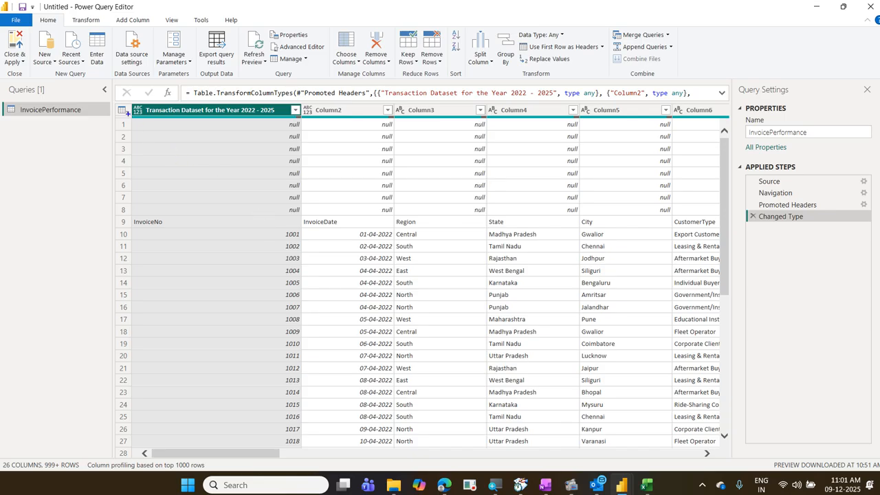
{"action": "left_click_drag", "start_coordinate": [129, 114], "coordinate": [301, 120]}
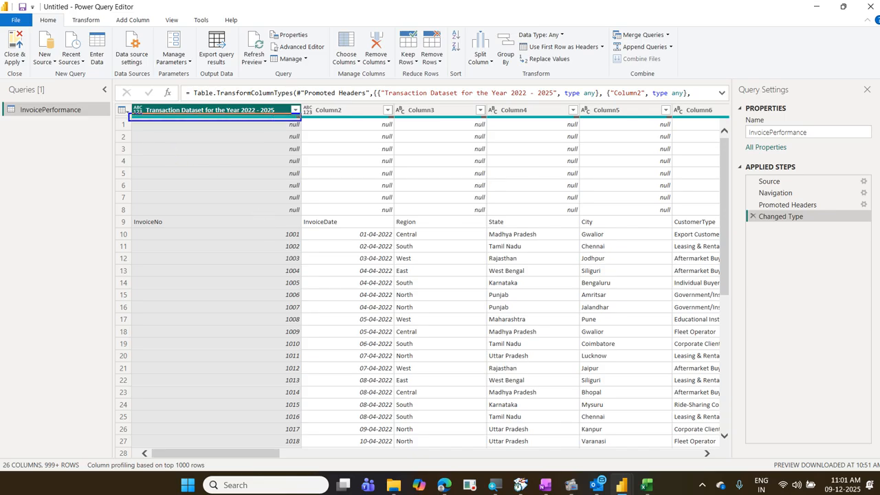
{"action": "left_click_drag", "start_coordinate": [238, 113], "coordinate": [466, 1]}
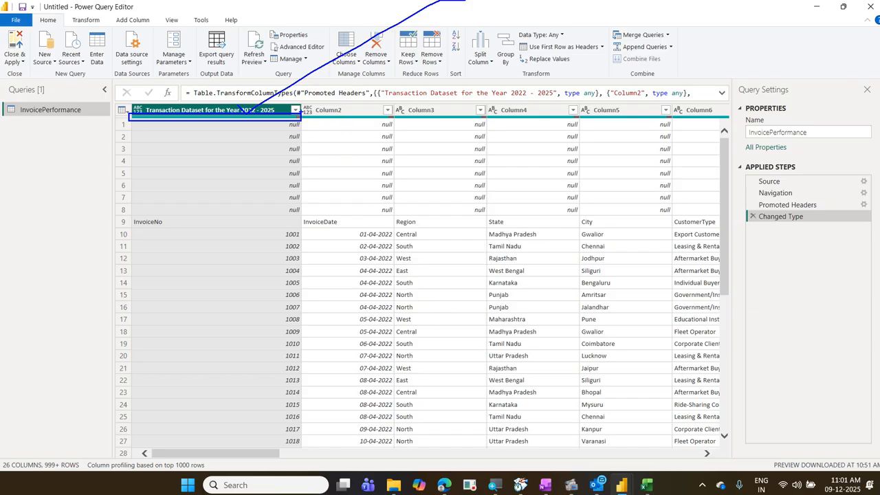
{"action": "mouse_move", "coordinate": [301, 113]}
{"action": "left_mouse_down"}
{"action": "mouse_move", "coordinate": [392, 121]}
{"action": "mouse_move", "coordinate": [433, 70]}
{"action": "left_mouse_up"}
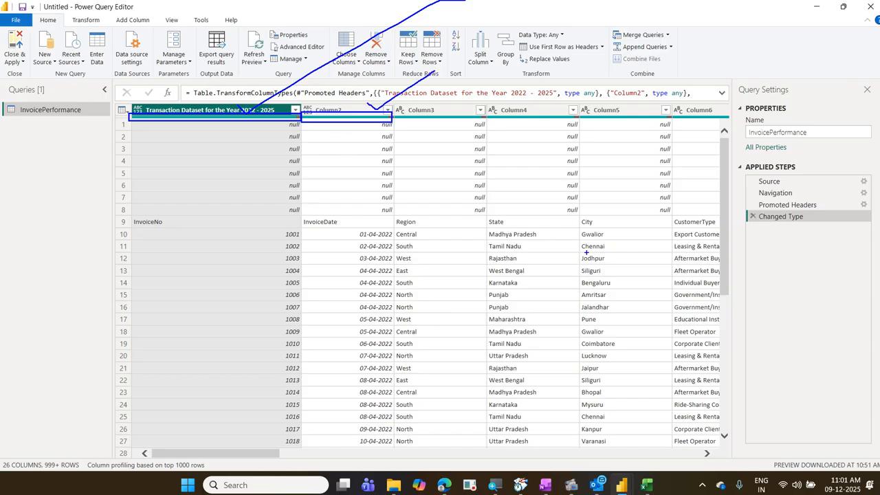
{"action": "key", "text": "Escape"}
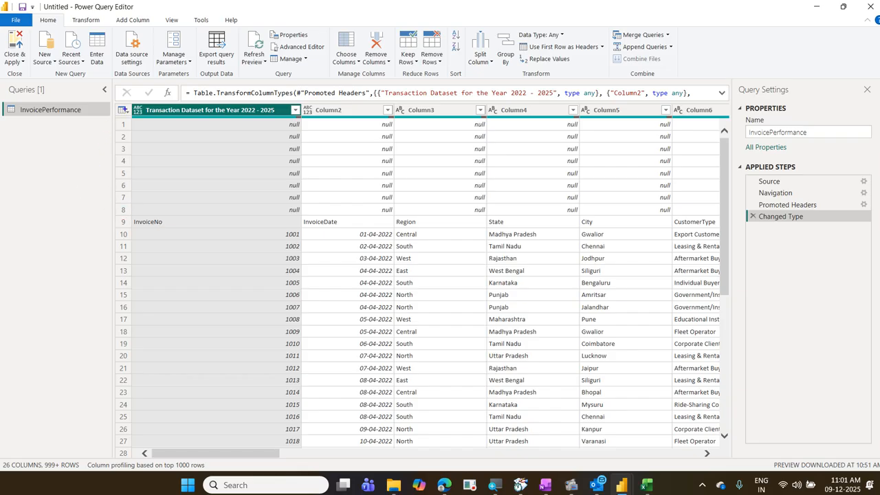
{"action": "mouse_move", "coordinate": [125, 107]}
{"action": "left_mouse_down"}
{"action": "mouse_move", "coordinate": [201, 123]}
{"action": "mouse_move", "coordinate": [304, 123]}
{"action": "left_mouse_up"}
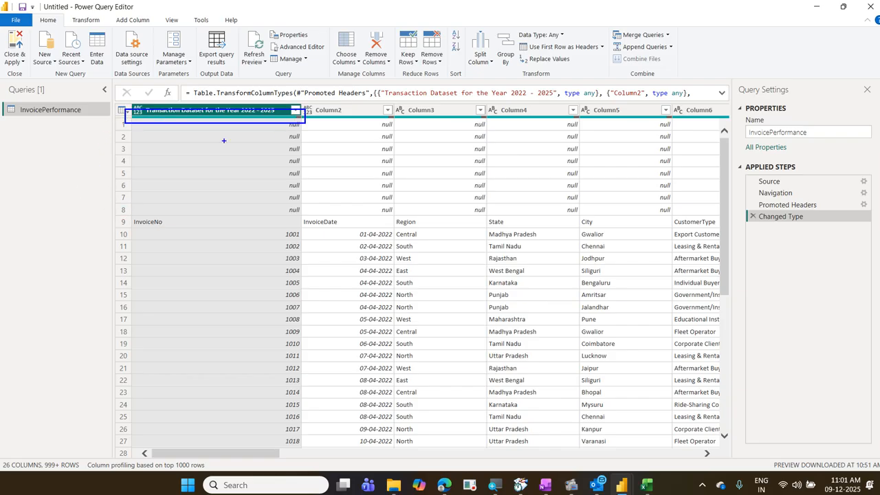
{"action": "left_click_drag", "start_coordinate": [70, 189], "coordinate": [126, 125]}
{"action": "left_click", "coordinate": [13, 191]}
{"action": "type", "text": "Green"}
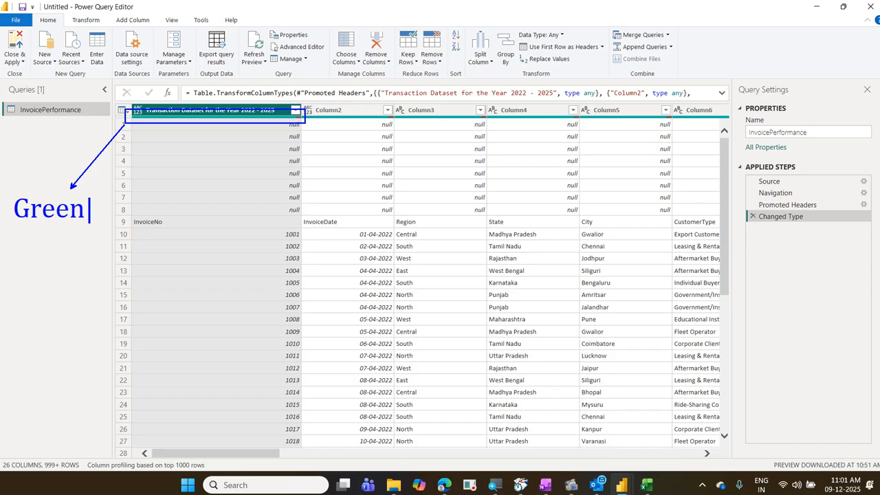
{"action": "key", "text": "Return"}
{"action": "type", "text": "Grey"}
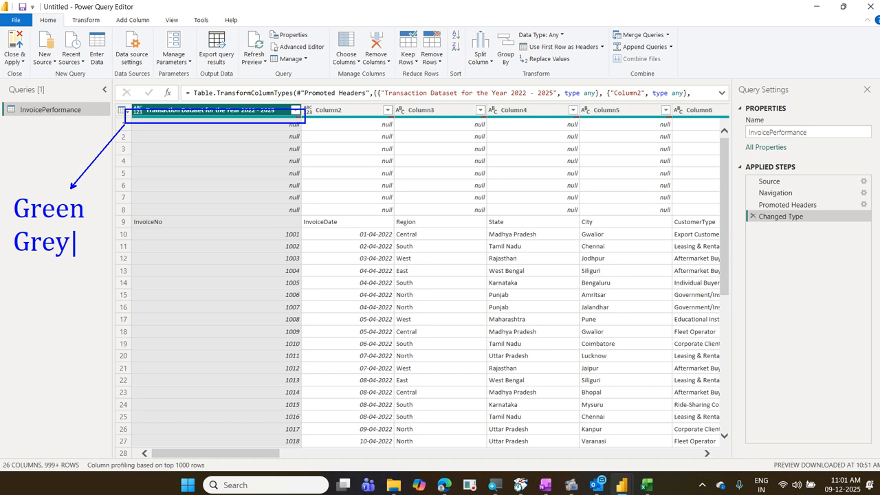
{"action": "key", "text": "Return"}
{"action": "type", "text": "Red"}
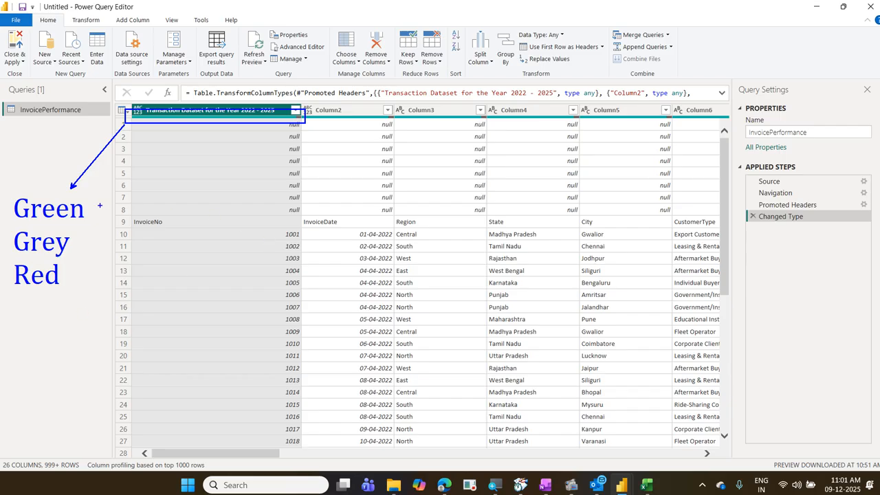
{"action": "left_click_drag", "start_coordinate": [101, 206], "coordinate": [144, 170]}
{"action": "left_click_drag", "start_coordinate": [98, 242], "coordinate": [115, 238]}
{"action": "left_click_drag", "start_coordinate": [76, 279], "coordinate": [163, 248]}
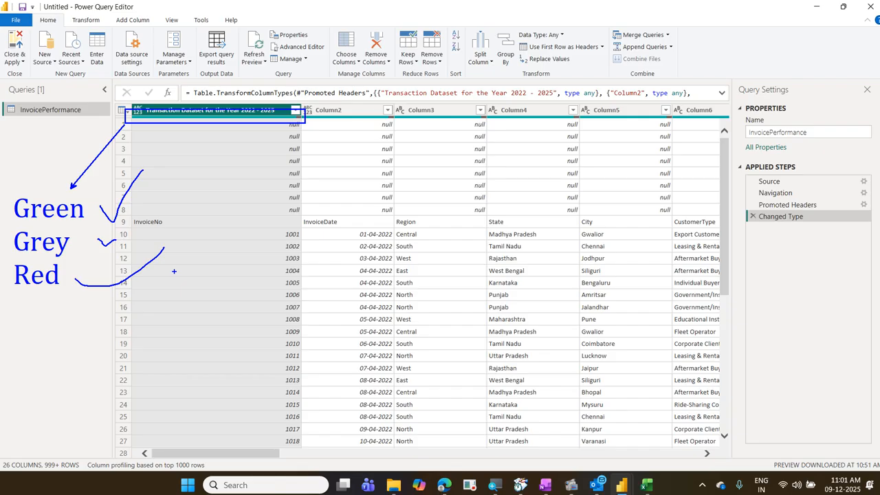
{"action": "key", "text": "Escape"}
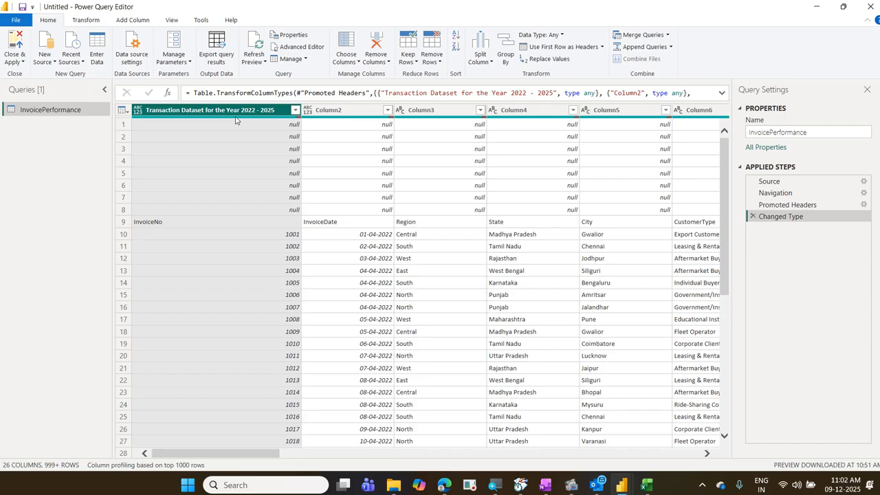
Set column profiling to be based on the entire data set instead of the top 1000 rows.
{"action": "mouse_move", "coordinate": [235, 120]}
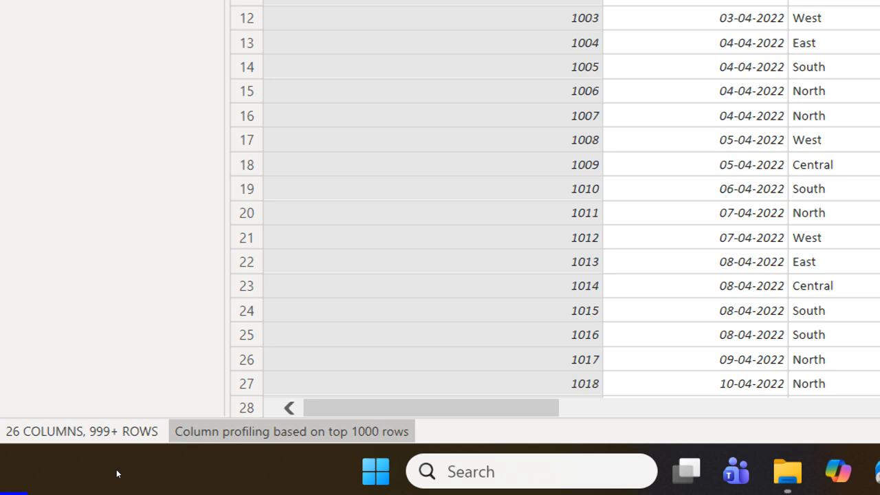
{"action": "left_click", "coordinate": [292, 431]}
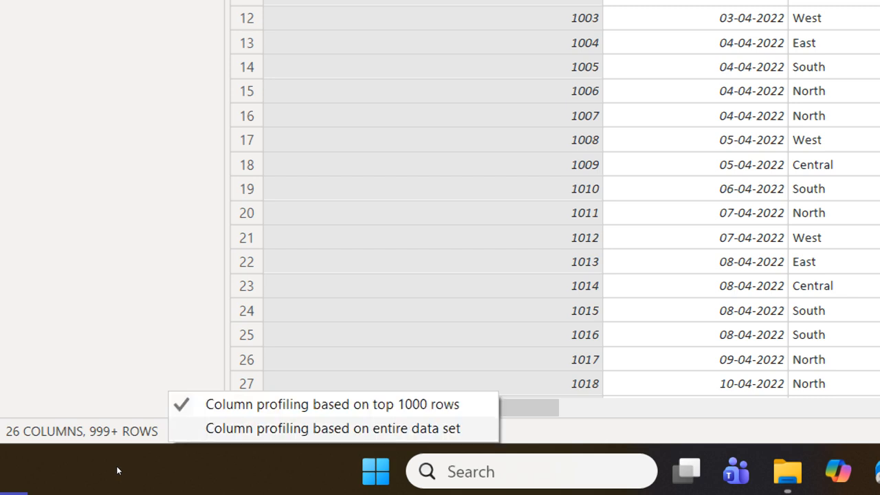
{"action": "left_click", "coordinate": [333, 428]}
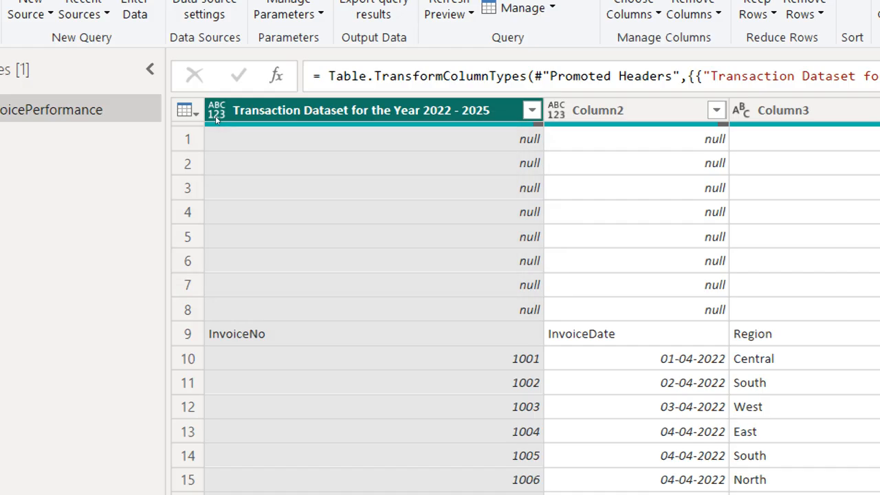
{"action": "mouse_move", "coordinate": [215, 119]}
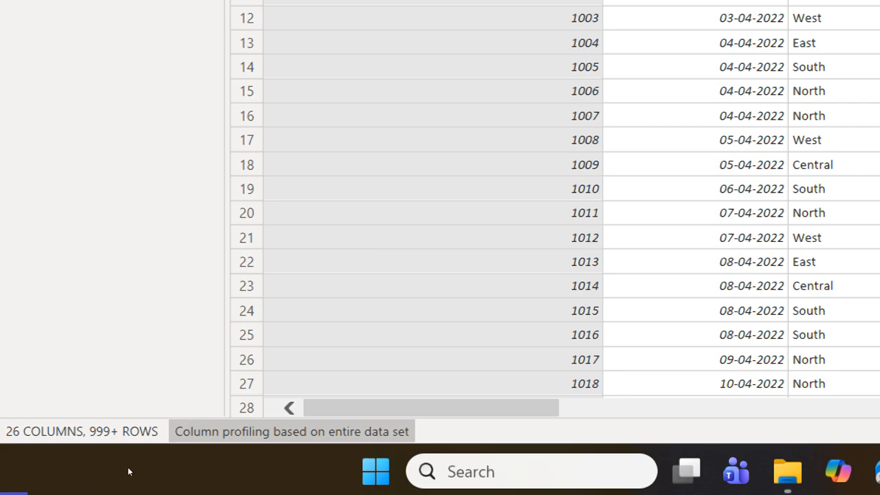
{"action": "left_click", "coordinate": [297, 432]}
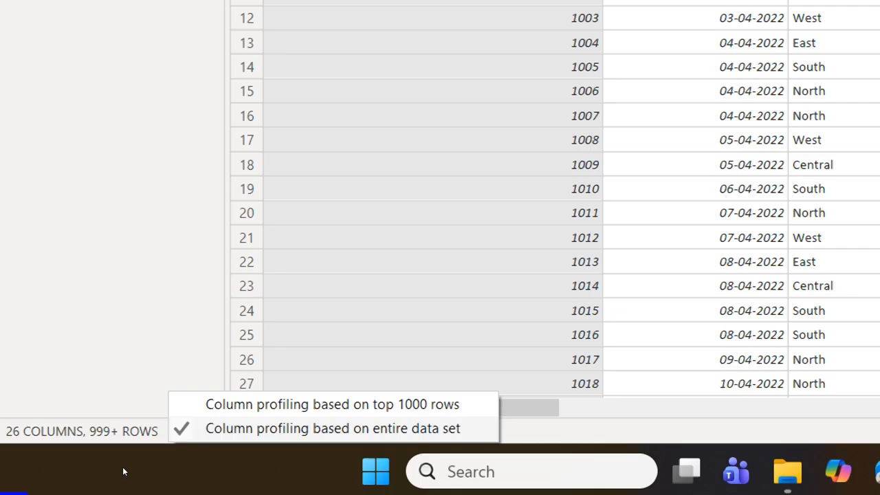
{"action": "key", "text": "Escape"}
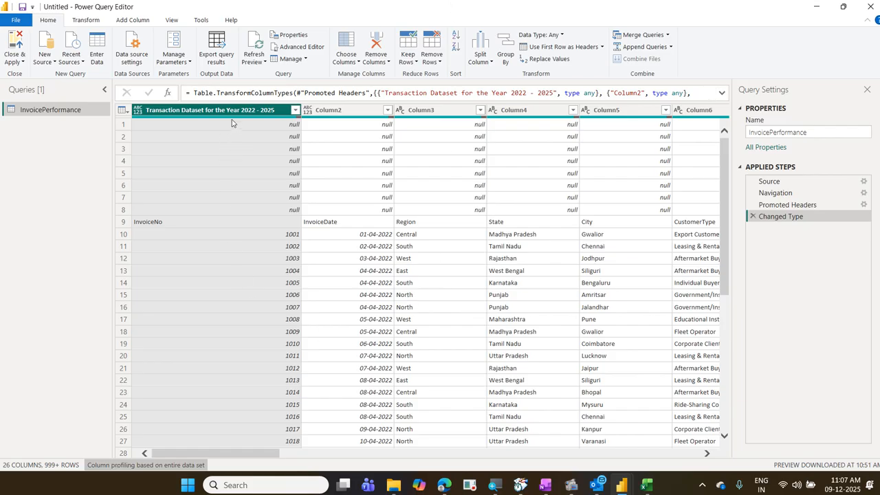
Turn on Column quality so each InvoicePerformance column shows its valid, error and empty percentages.
{"action": "mouse_move", "coordinate": [232, 119]}
{"action": "mouse_move", "coordinate": [352, 120]}
{"action": "left_click", "coordinate": [172, 21]}
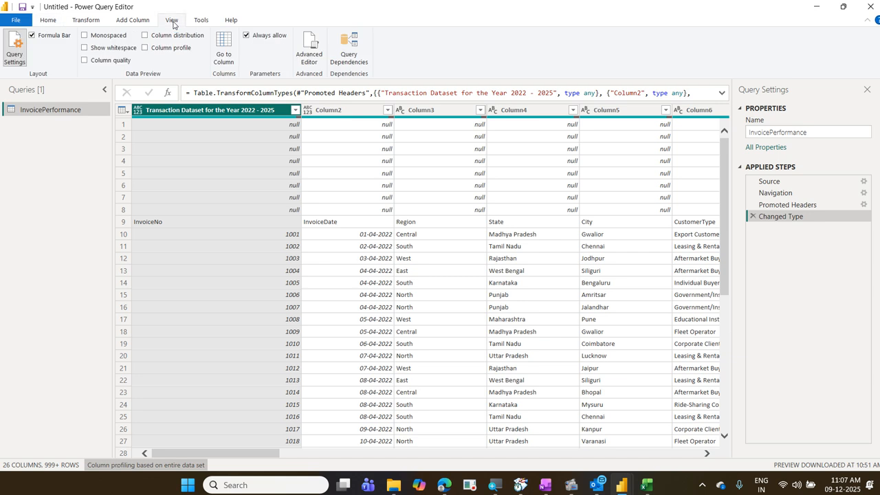
{"action": "left_click_drag", "start_coordinate": [153, 10], "coordinate": [191, 32]}
{"action": "mouse_move", "coordinate": [75, 50]}
{"action": "left_mouse_down"}
{"action": "mouse_move", "coordinate": [88, 66]}
{"action": "mouse_move", "coordinate": [135, 69]}
{"action": "left_mouse_up"}
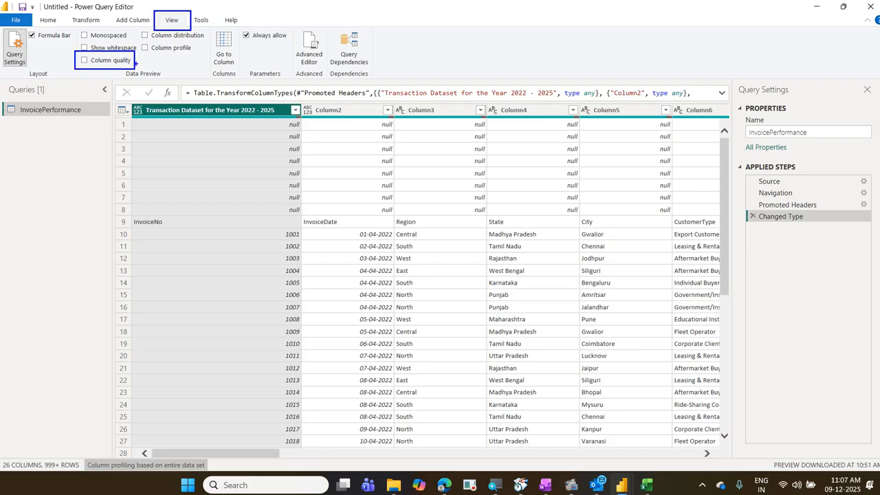
{"action": "left_click_drag", "start_coordinate": [171, 33], "coordinate": [137, 62]}
{"action": "left_click", "coordinate": [84, 60]}
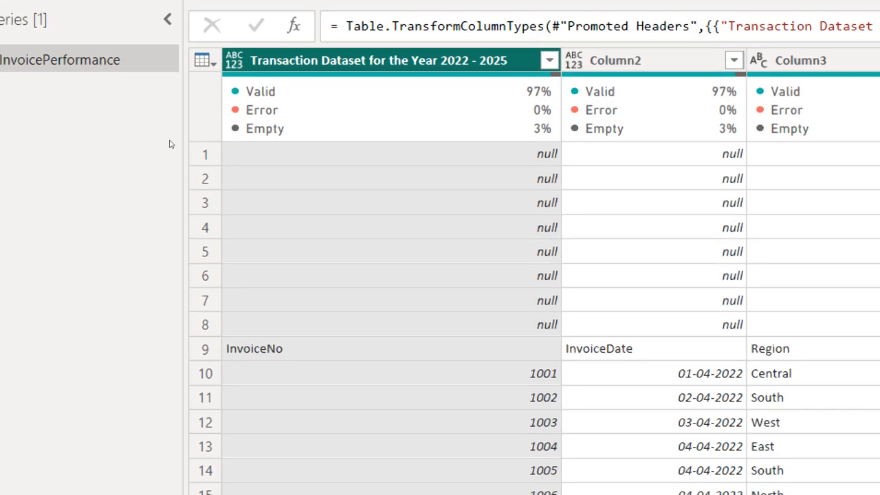
Show the column profile for Column4, examine its column statistics and value distribution, and hide the profile again.
{"action": "mouse_move", "coordinate": [202, 129]}
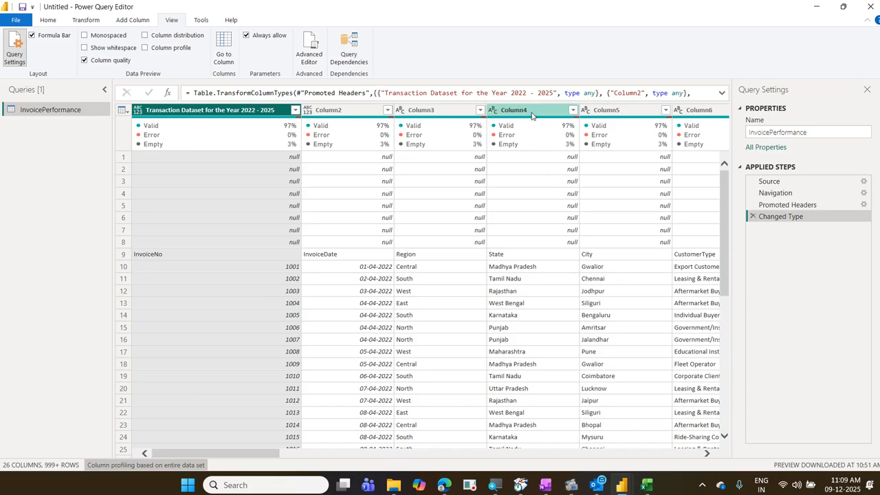
{"action": "mouse_move", "coordinate": [604, 121]}
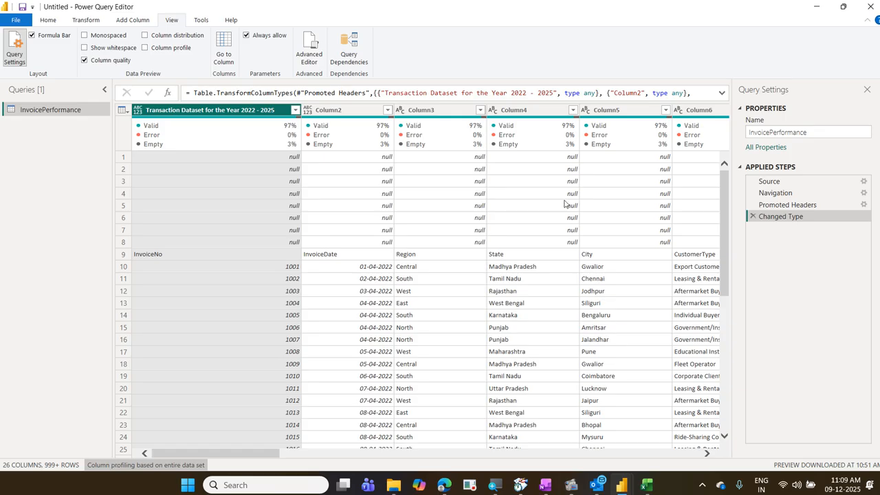
{"action": "mouse_move", "coordinate": [541, 124]}
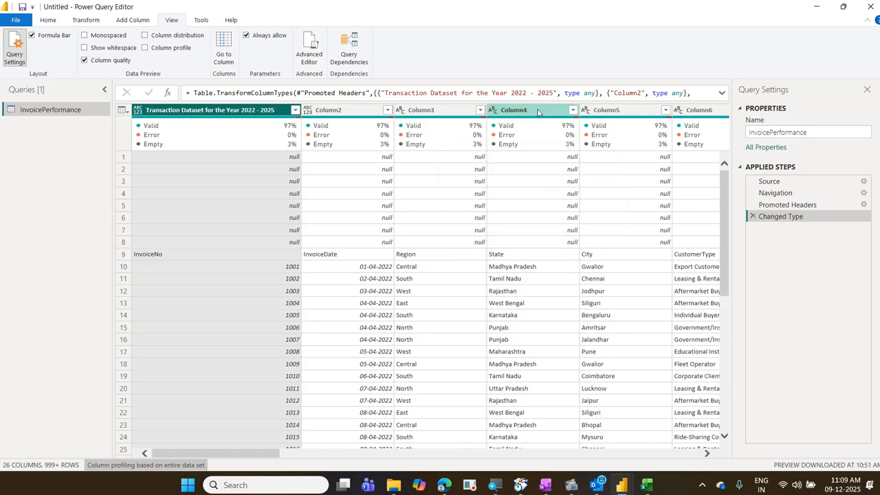
{"action": "left_click", "coordinate": [538, 113]}
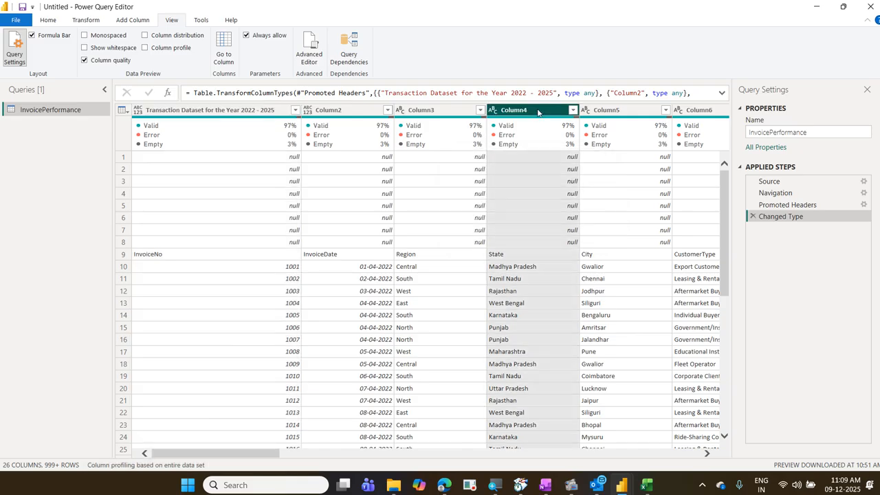
{"action": "left_click", "coordinate": [174, 53]}
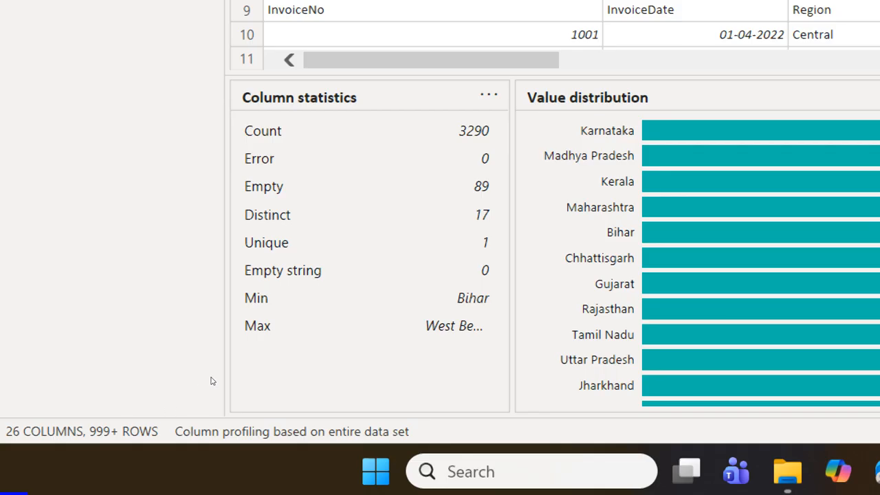
{"action": "right_click", "coordinate": [247, 300]}
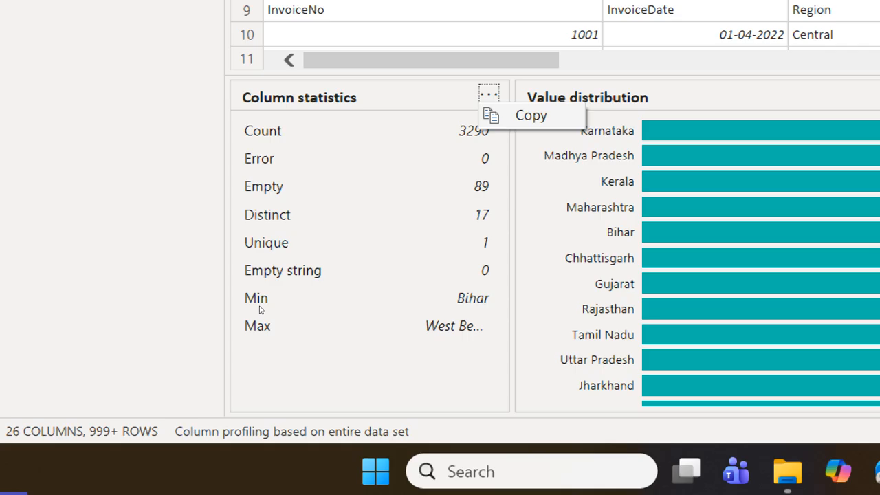
{"action": "left_click", "coordinate": [259, 309]}
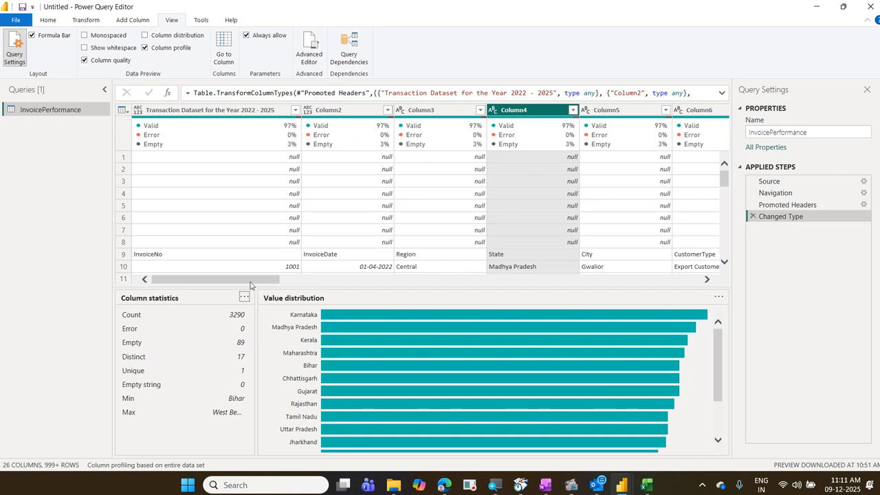
{"action": "left_click", "coordinate": [181, 52]}
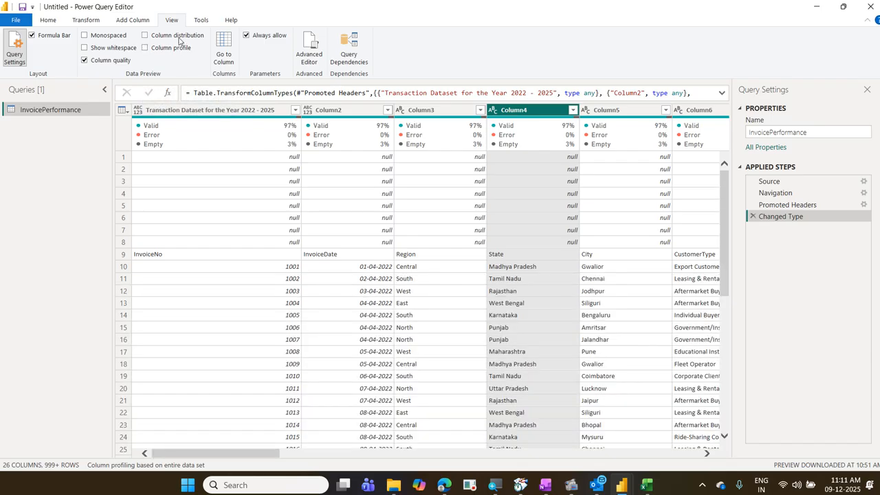
Display the column distribution charts, compare the distinct and unique values per column, and hide the charts again.
{"action": "mouse_move", "coordinate": [428, 155]}
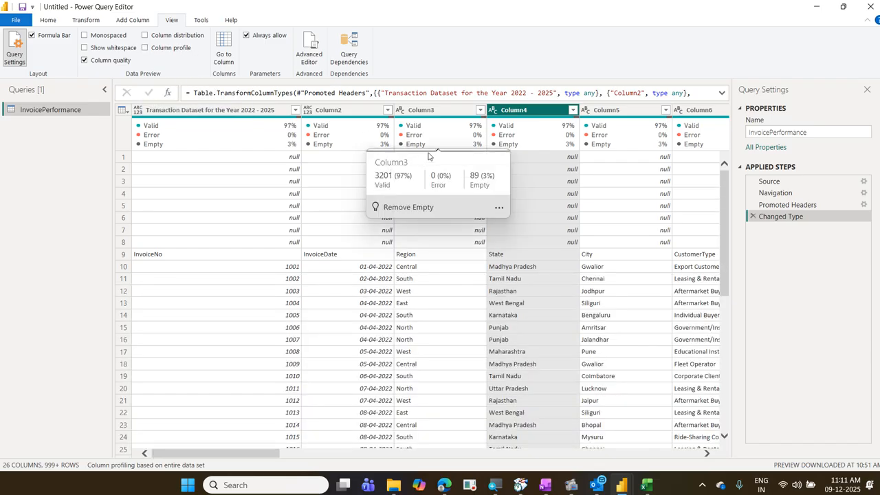
{"action": "left_click", "coordinate": [182, 37]}
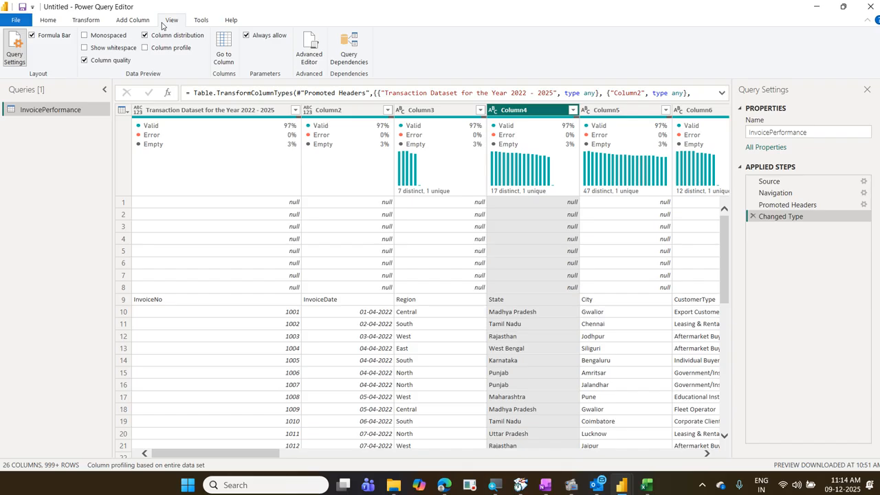
{"action": "left_click", "coordinate": [192, 41]}
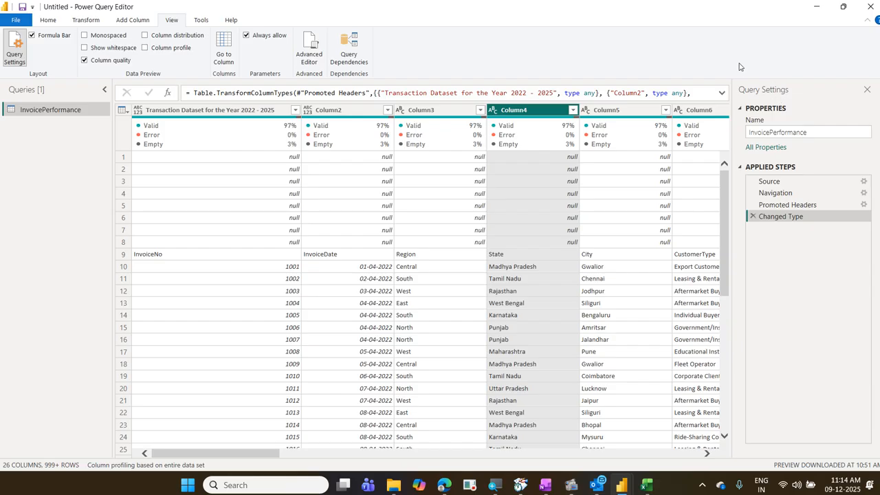
Close the Query Settings pane and display it again.
{"action": "left_click", "coordinate": [867, 90]}
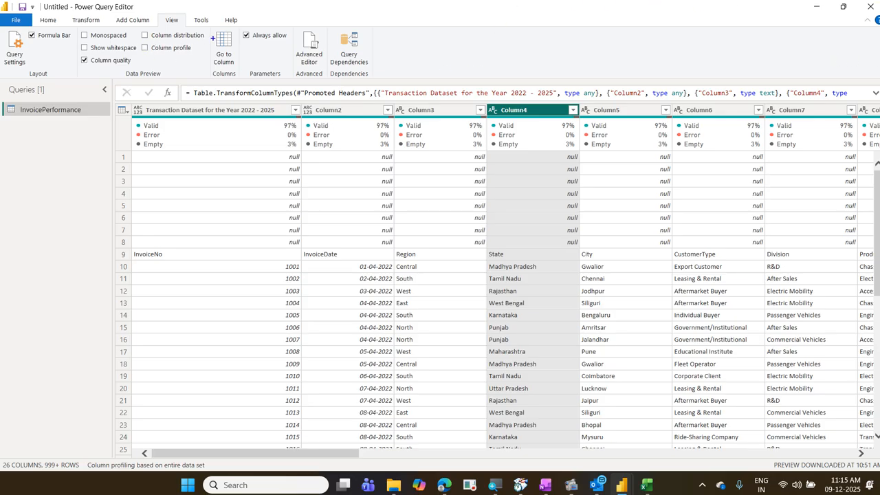
{"action": "left_click_drag", "start_coordinate": [161, 11], "coordinate": [190, 34]}
{"action": "mouse_move", "coordinate": [0, 27]}
{"action": "left_mouse_down"}
{"action": "mouse_move", "coordinate": [29, 73]}
{"action": "mouse_move", "coordinate": [162, 19]}
{"action": "left_mouse_up"}
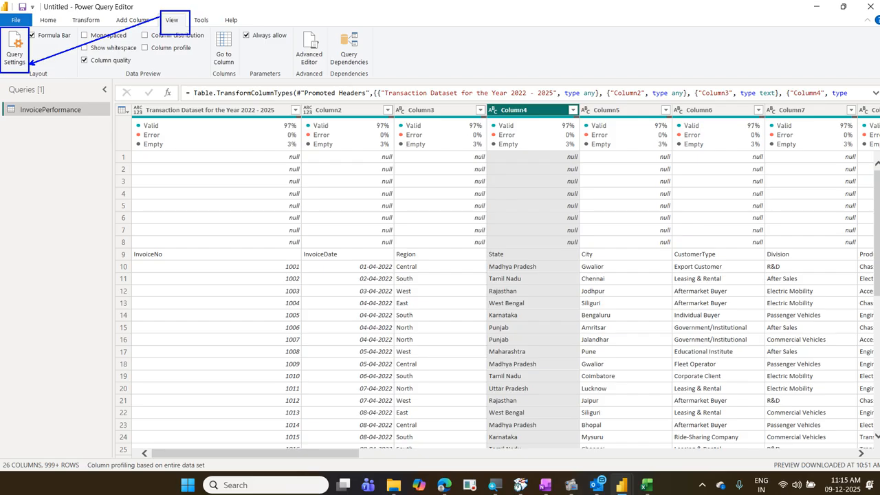
{"action": "key", "text": "Escape"}
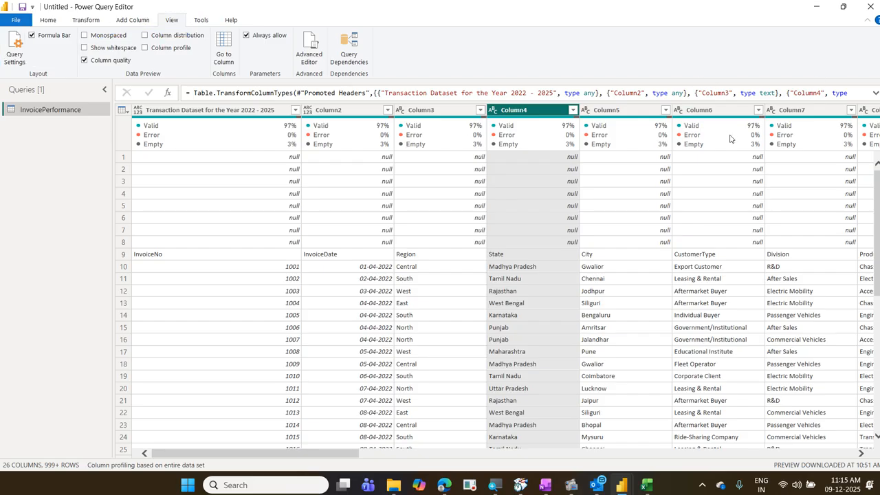
{"action": "left_click", "coordinate": [14, 46]}
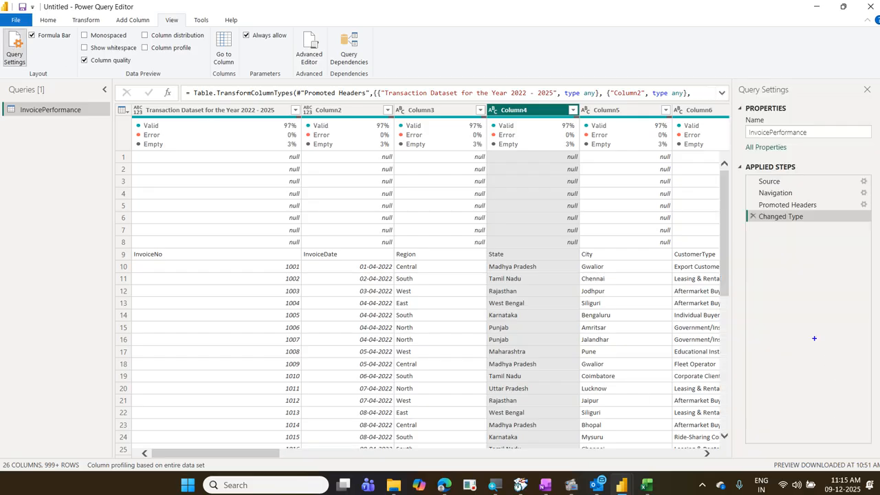
{"action": "mouse_move", "coordinate": [742, 173]}
{"action": "left_mouse_down"}
{"action": "mouse_move", "coordinate": [847, 229]}
{"action": "mouse_move", "coordinate": [876, 226]}
{"action": "left_mouse_up"}
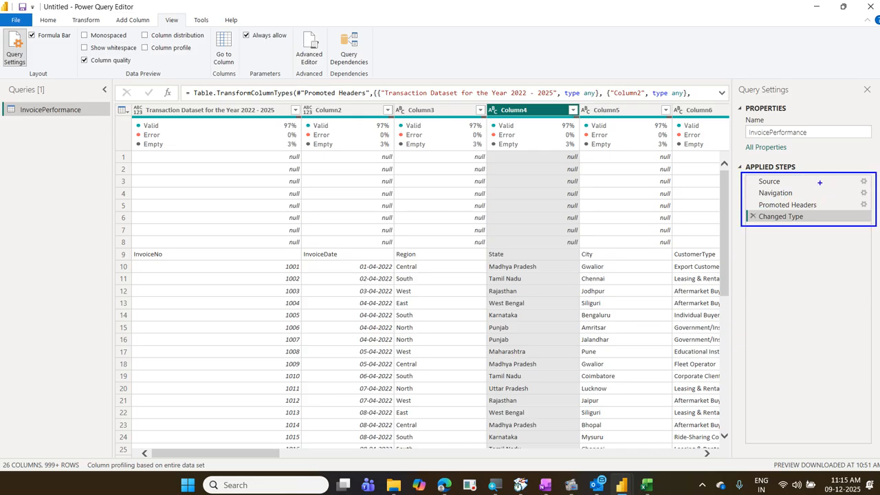
{"action": "mouse_move", "coordinate": [813, 183]}
{"action": "left_mouse_down"}
{"action": "mouse_move", "coordinate": [823, 174]}
{"action": "mouse_move", "coordinate": [821, 184]}
{"action": "mouse_move", "coordinate": [840, 192]}
{"action": "left_mouse_up"}
{"action": "mouse_move", "coordinate": [761, 236]}
{"action": "left_mouse_down"}
{"action": "mouse_move", "coordinate": [828, 180]}
{"action": "mouse_move", "coordinate": [718, 199]}
{"action": "mouse_move", "coordinate": [799, 241]}
{"action": "left_mouse_up"}
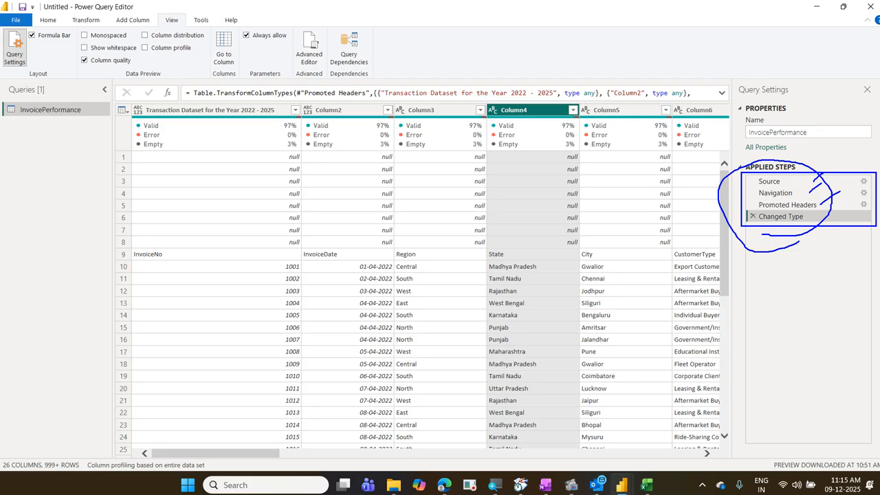
{"action": "key", "text": "Escape"}
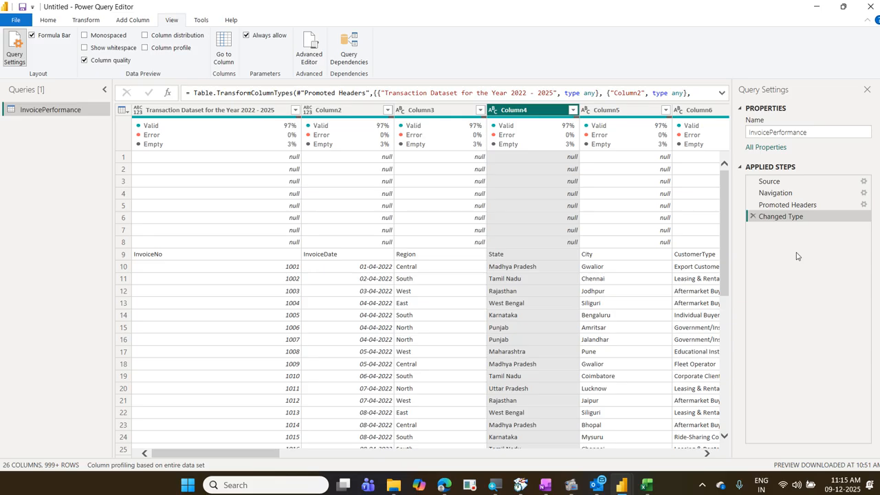
{"action": "mouse_move", "coordinate": [209, 157]}
{"action": "left_mouse_down"}
{"action": "mouse_move", "coordinate": [238, 176]}
{"action": "mouse_move", "coordinate": [668, 239]}
{"action": "left_mouse_up"}
{"action": "left_click_drag", "start_coordinate": [592, 282], "coordinate": [653, 304]}
{"action": "left_click_drag", "start_coordinate": [591, 371], "coordinate": [720, 377]}
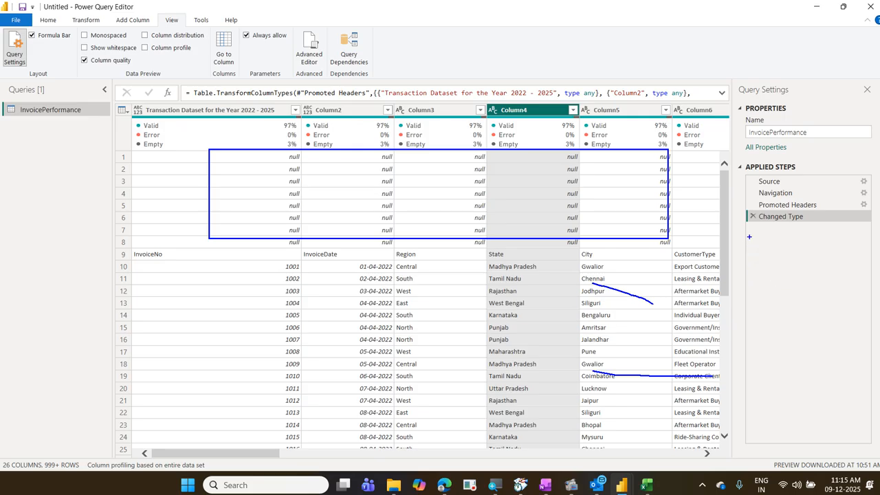
{"action": "left_click_drag", "start_coordinate": [746, 236], "coordinate": [847, 237]}
{"action": "left_click_drag", "start_coordinate": [751, 257], "coordinate": [835, 258]}
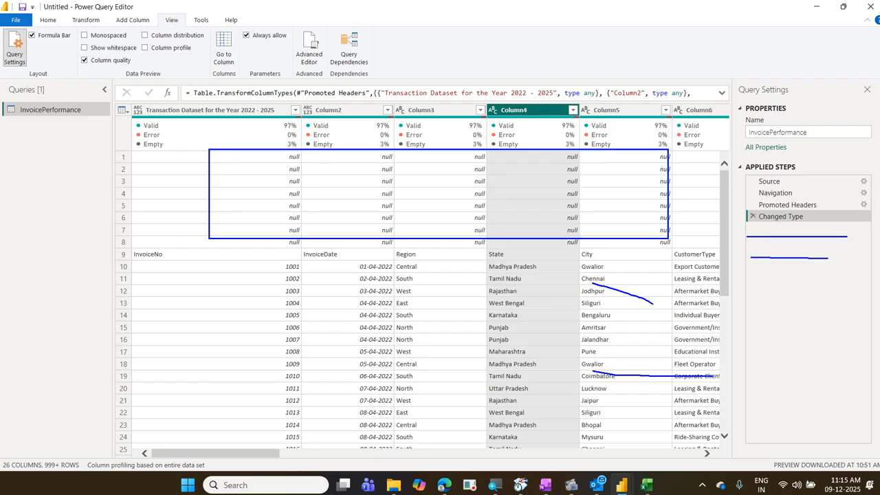
{"action": "left_click_drag", "start_coordinate": [748, 270], "coordinate": [822, 272]}
{"action": "mouse_move", "coordinate": [759, 291]}
{"action": "left_mouse_down"}
{"action": "mouse_move", "coordinate": [751, 290]}
{"action": "mouse_move", "coordinate": [818, 289]}
{"action": "left_mouse_up"}
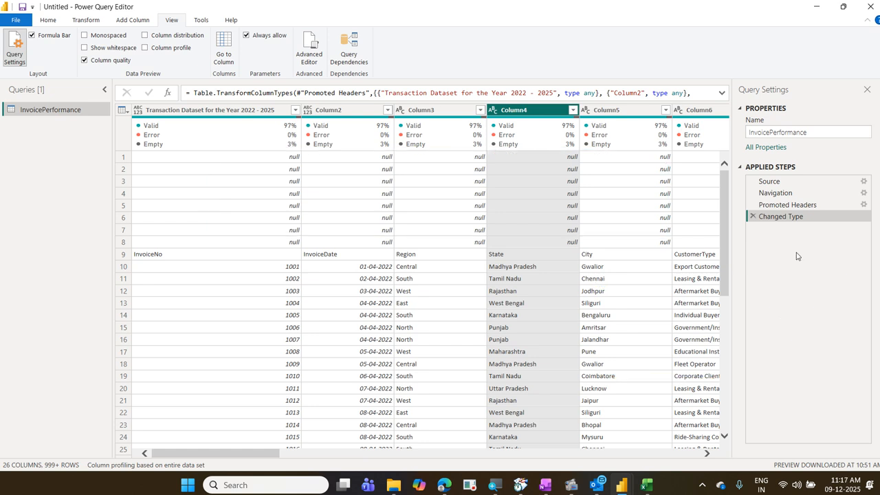
Switch to the blank Excel workbook and enter dfsd in J9, d in O19 and fds in E11.
{"action": "left_click", "coordinate": [646, 484]}
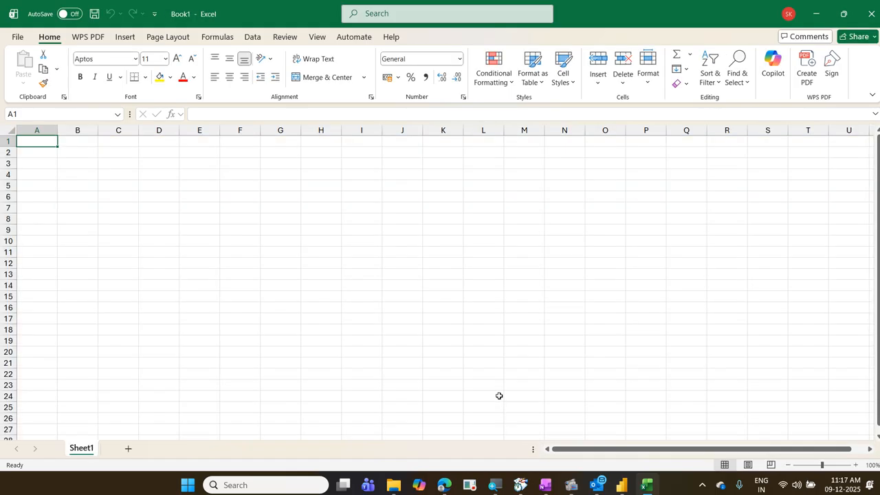
{"action": "left_click", "coordinate": [393, 234]}
{"action": "type", "text": "dfsd"}
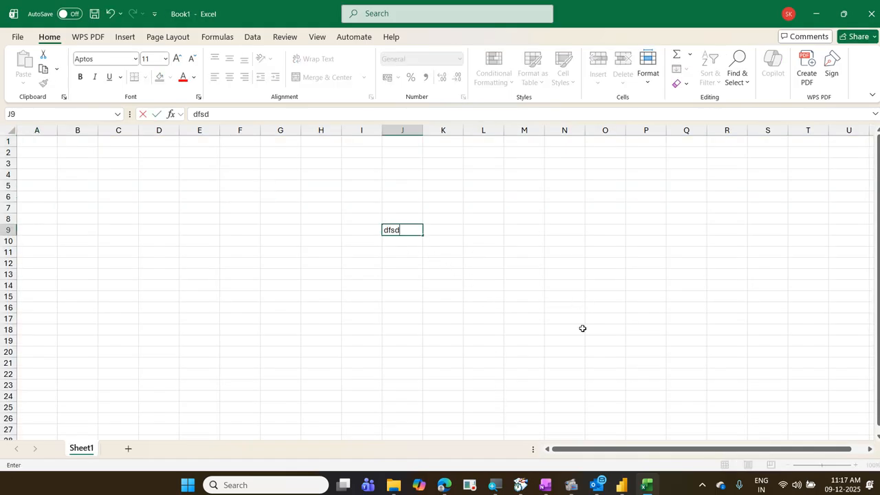
{"action": "left_click", "coordinate": [586, 342]}
{"action": "type", "text": "d"}
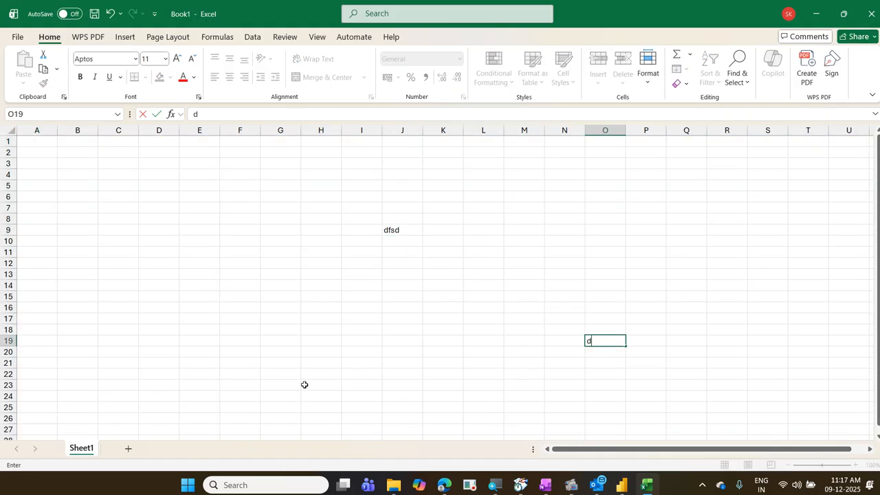
{"action": "left_click", "coordinate": [192, 257]}
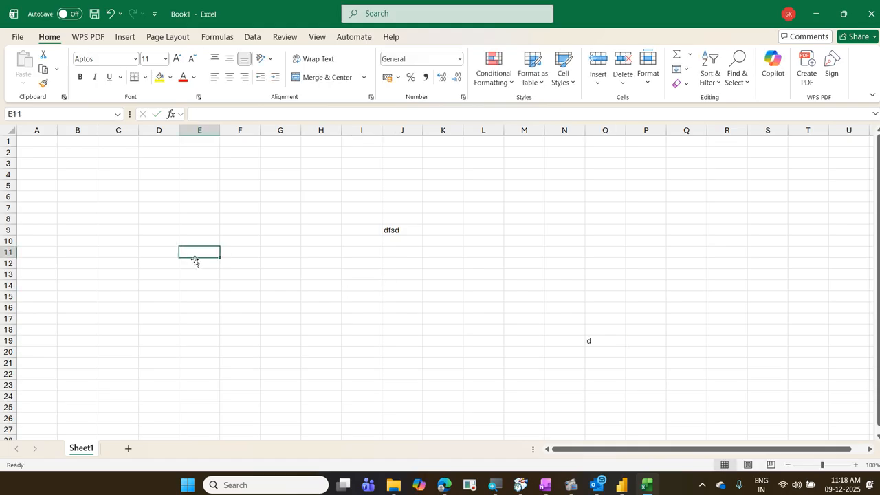
{"action": "type", "text": "fds"}
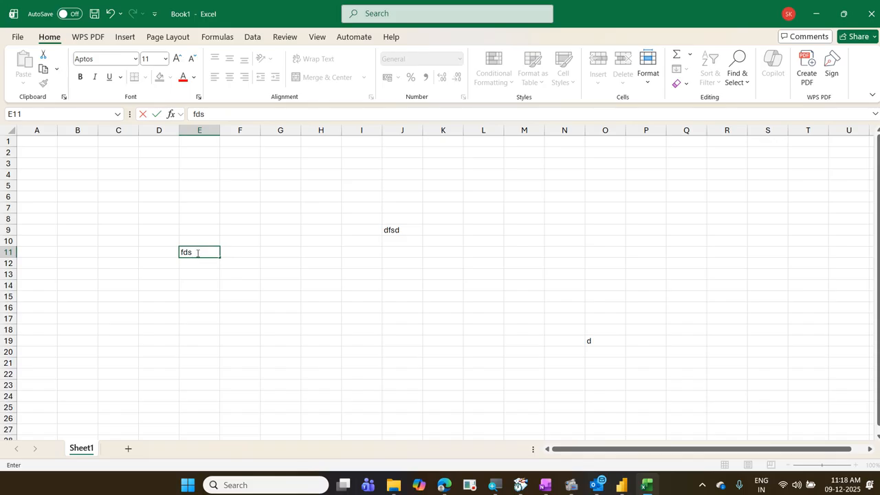
{"action": "left_click", "coordinate": [236, 301]}
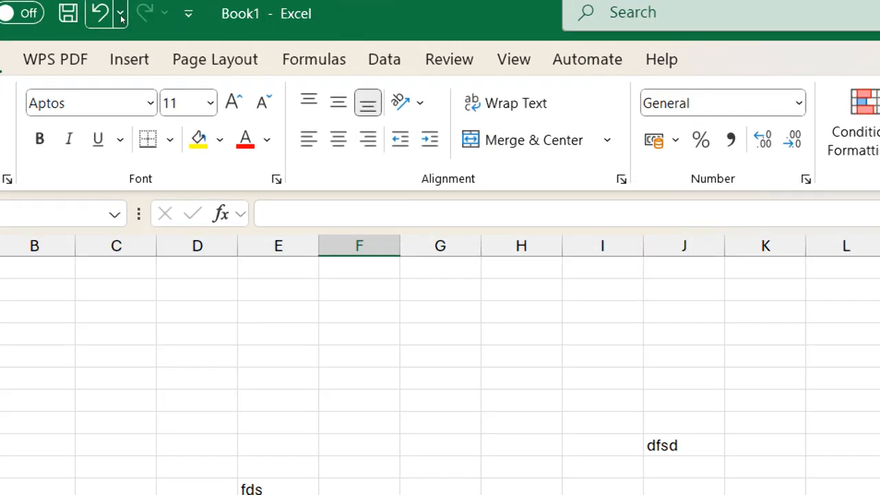
Review the undo history of the typed entries and close Book1 without saving it.
{"action": "left_click", "coordinate": [121, 19]}
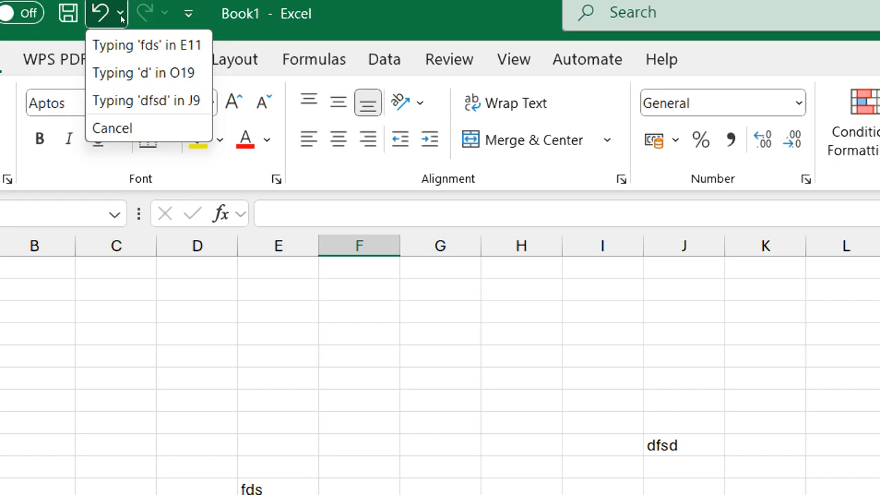
{"action": "left_click", "coordinate": [121, 18]}
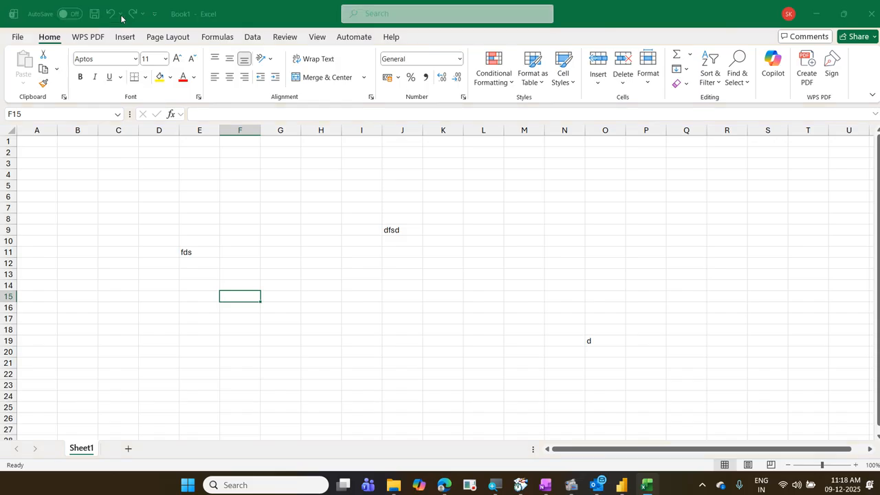
{"action": "left_click", "coordinate": [69, 14]}
{"action": "key", "text": "Escape"}
{"action": "key", "text": "ctrl+w"}
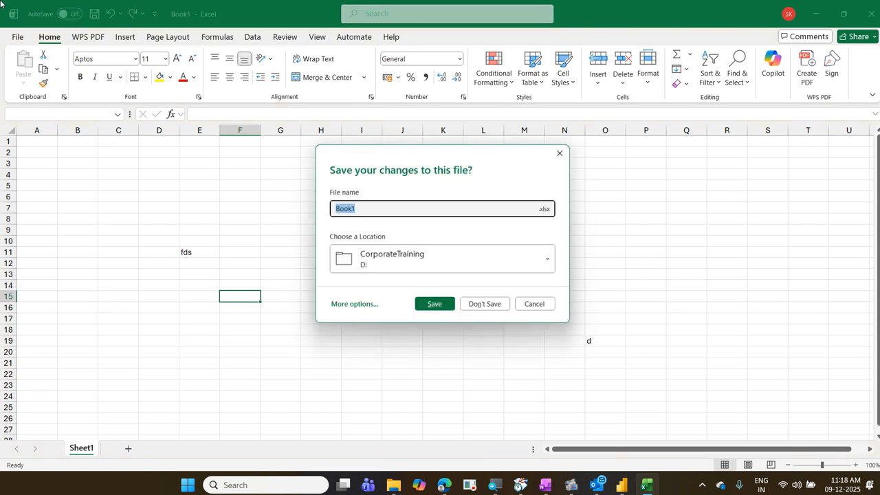
{"action": "left_click", "coordinate": [486, 304]}
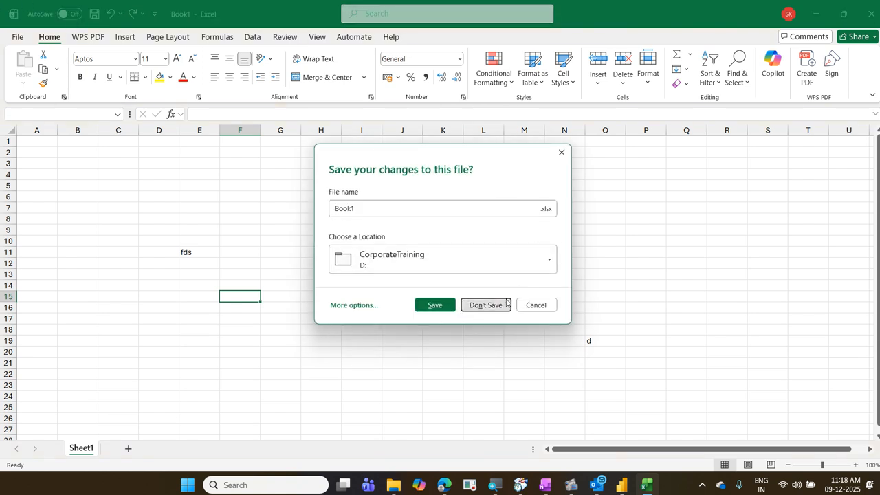
Open the recent Exercise workbook, enable editing and display the order table on the EX11 sheet.
{"action": "left_click", "coordinate": [17, 38]}
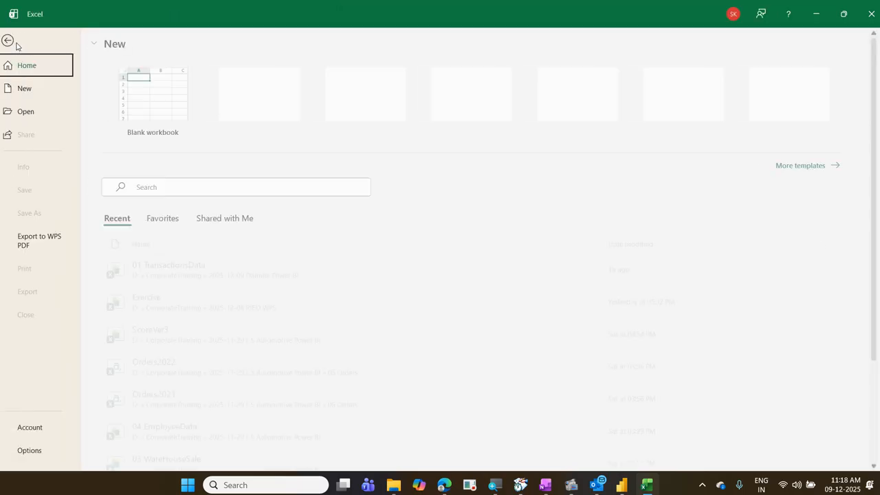
{"action": "left_click", "coordinate": [390, 330]}
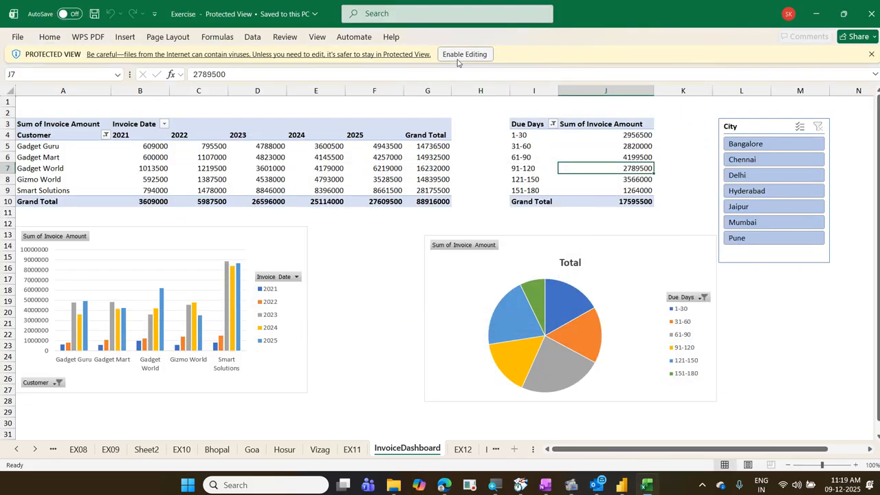
{"action": "left_click", "coordinate": [459, 56]}
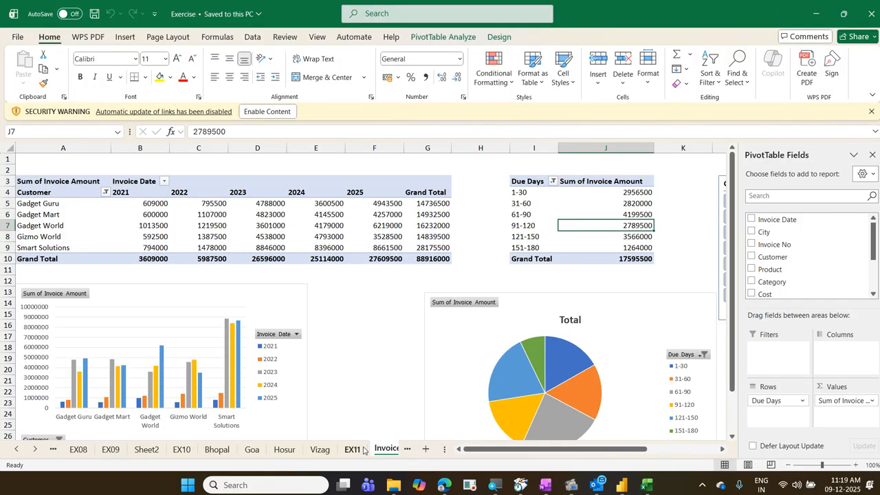
{"action": "left_click", "coordinate": [362, 449]}
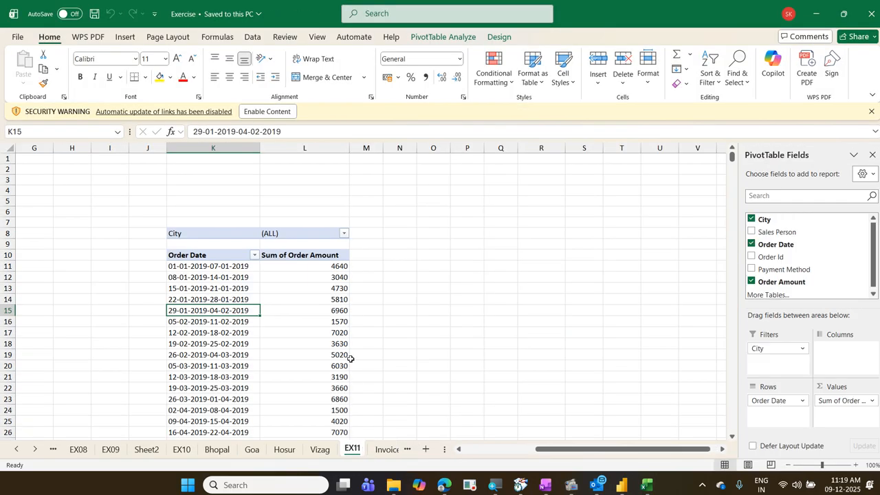
{"action": "left_click", "coordinate": [481, 451]}
Clear the order amount in F13, enter sdsa in H13 and sad in I6, and save the workbook.
{"action": "left_click", "coordinate": [277, 289]}
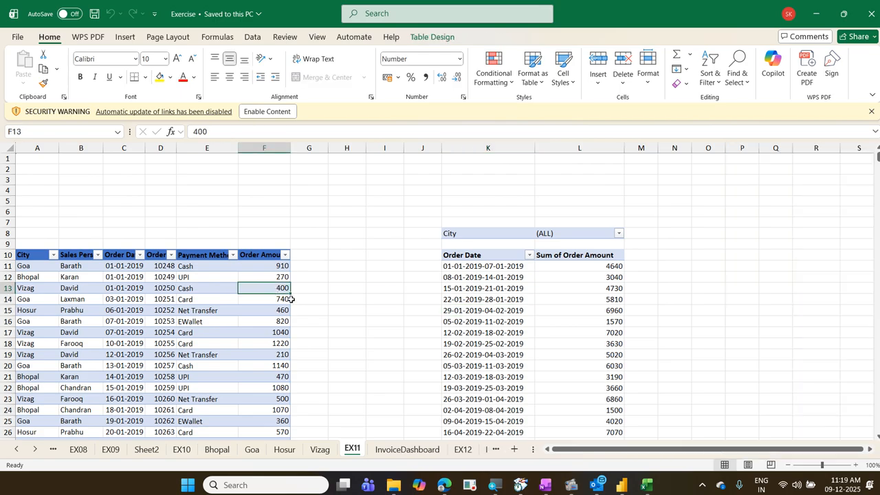
{"action": "key", "text": "Delete"}
{"action": "key", "text": "Right"}
{"action": "key", "text": "Right"}
{"action": "type", "text": "sdsa"}
{"action": "key", "text": "Right"}
{"action": "key", "text": "Up"}
{"action": "key", "text": "Up"}
{"action": "key", "text": "Up"}
{"action": "key", "text": "Up"}
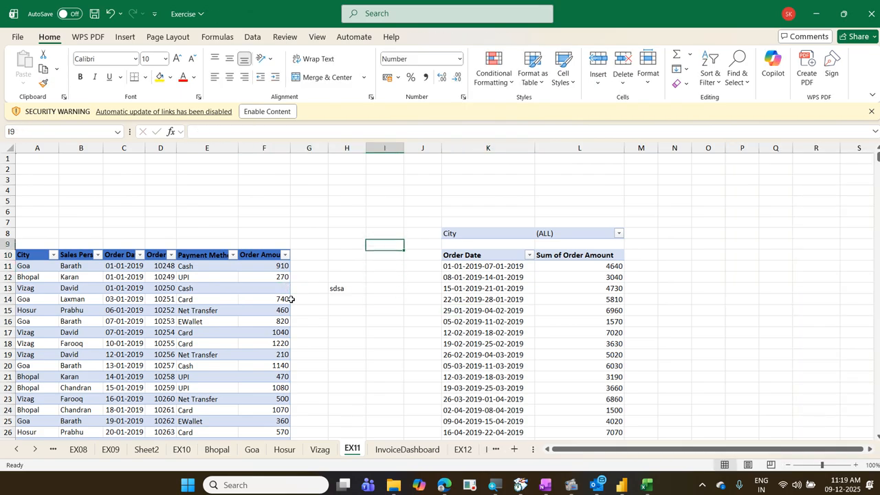
{"action": "key", "text": "Up"}
{"action": "key", "text": "Up"}
{"action": "key", "text": "Up"}
{"action": "type", "text": "sad"}
{"action": "key", "text": "Left"}
{"action": "key", "text": "Left"}
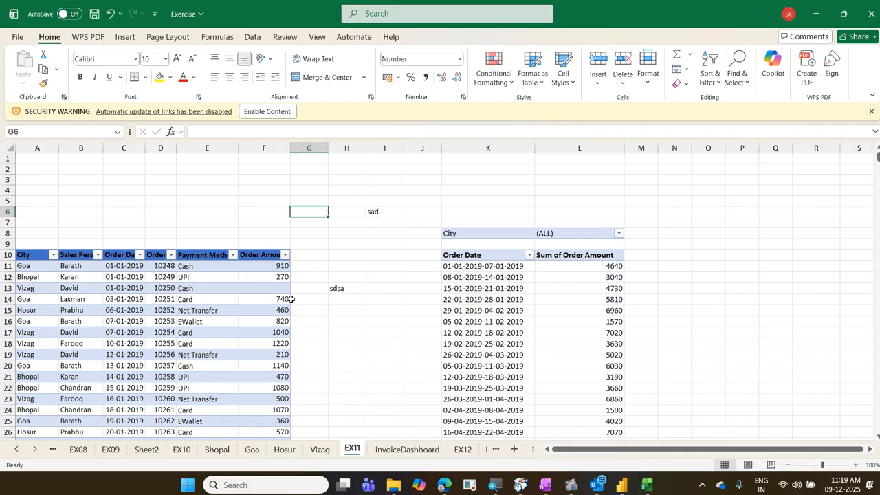
{"action": "key", "text": "Left"}
{"action": "key", "text": "ctrl+s"}
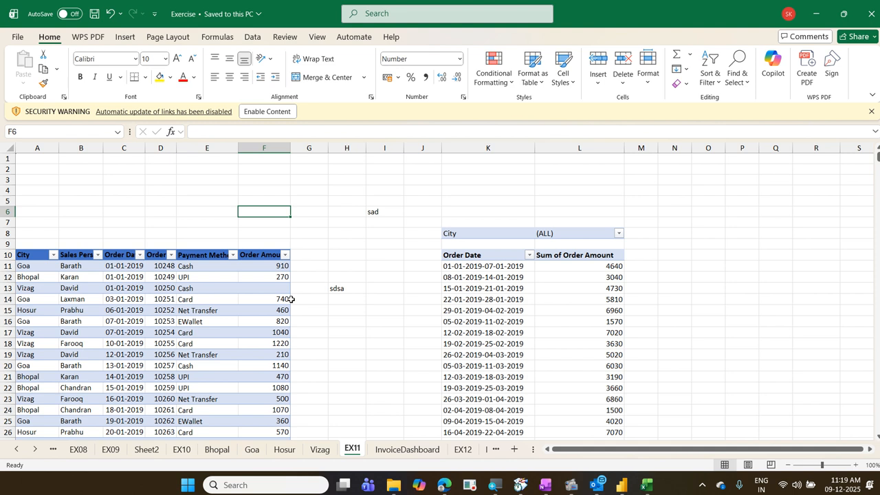
{"action": "key", "text": "ctrl+s"}
{"action": "left_click", "coordinate": [94, 14]}
Undo the last three cell edits on the EX11 sheet.
{"action": "key", "text": "ctrl+z"}
{"action": "key", "text": "ctrl+z"}
{"action": "key", "text": "ctrl+z"}
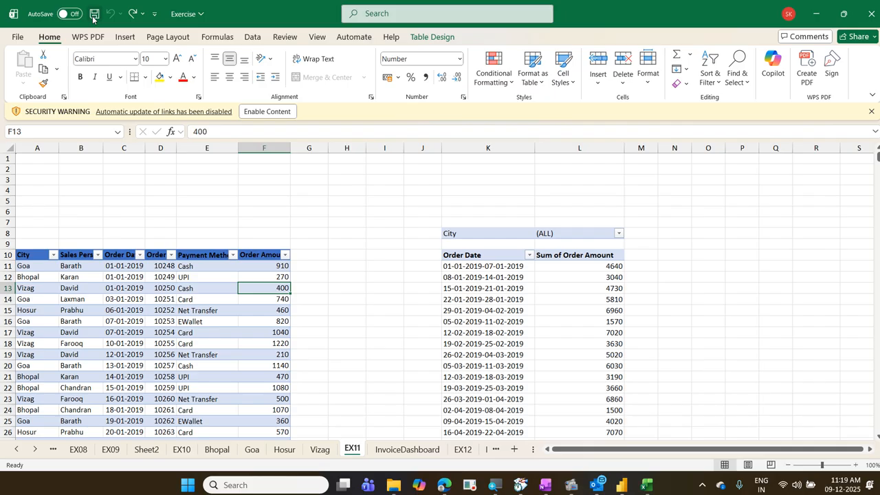
Close the Exercise workbook without saving and switch back to the Power Query Editor window.
{"action": "left_click", "coordinate": [94, 14]}
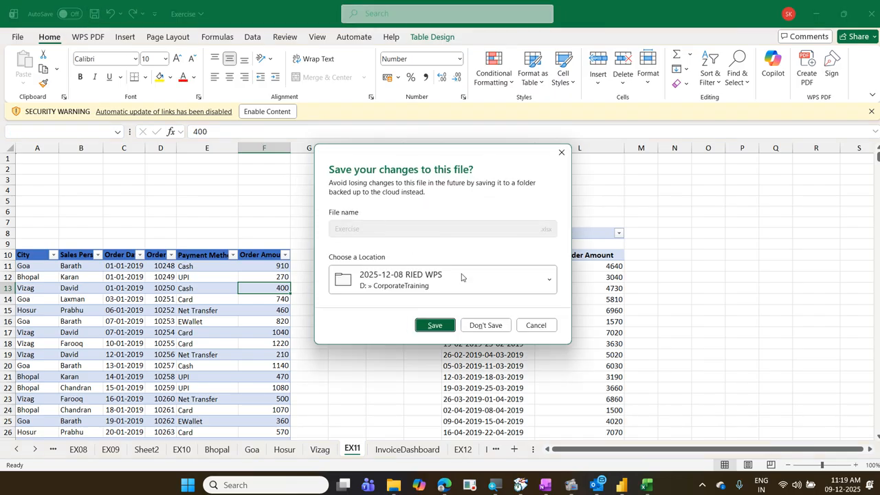
{"action": "left_click", "coordinate": [486, 325]}
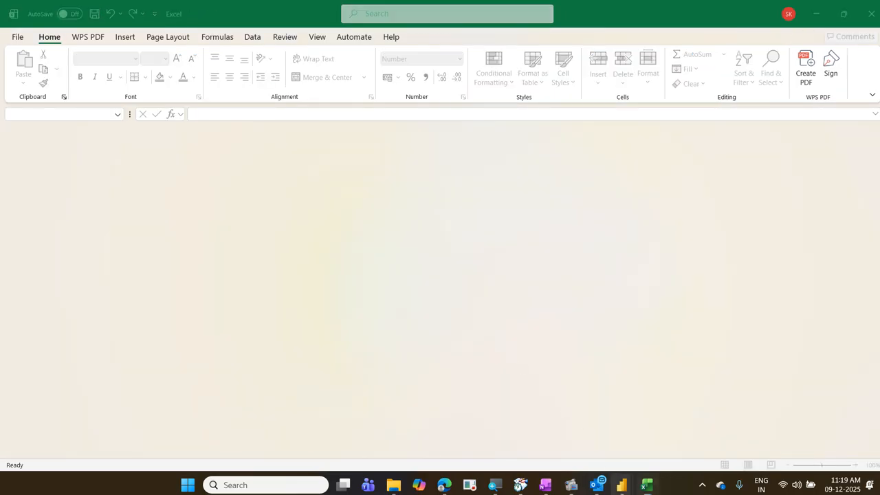
{"action": "mouse_move", "coordinate": [621, 485]}
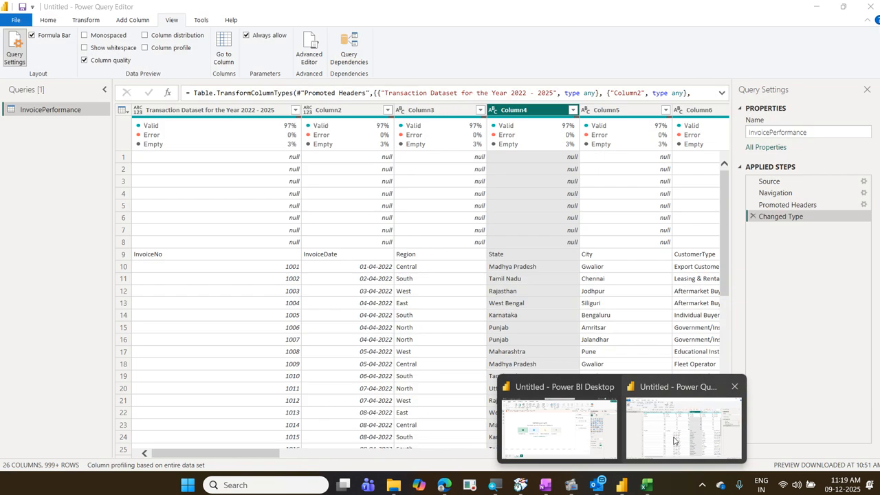
{"action": "left_click", "coordinate": [673, 440]}
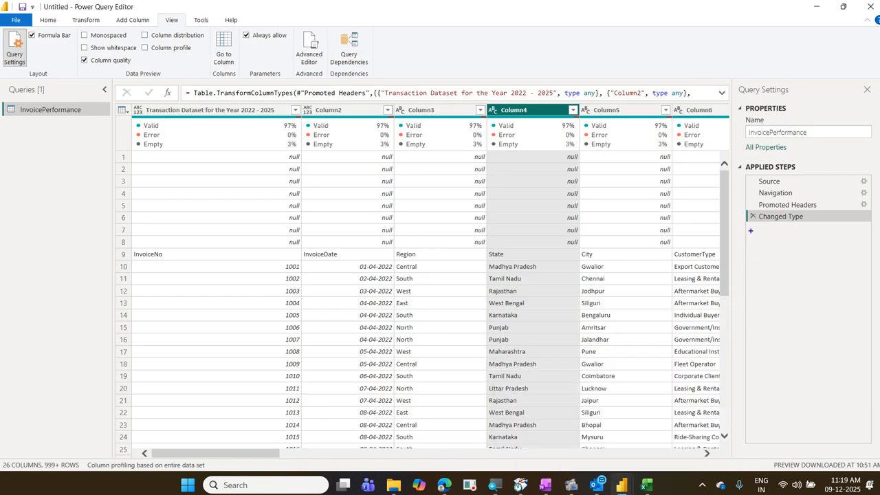
{"action": "mouse_move", "coordinate": [750, 231]}
{"action": "left_mouse_down"}
{"action": "mouse_move", "coordinate": [865, 354]}
{"action": "mouse_move", "coordinate": [868, 372]}
{"action": "left_mouse_up"}
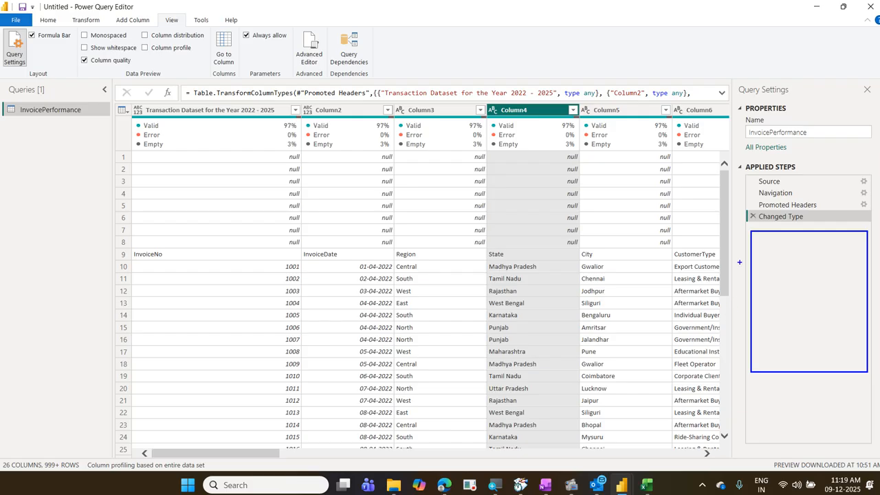
{"action": "left_click_drag", "start_coordinate": [734, 73], "coordinate": [865, 376]}
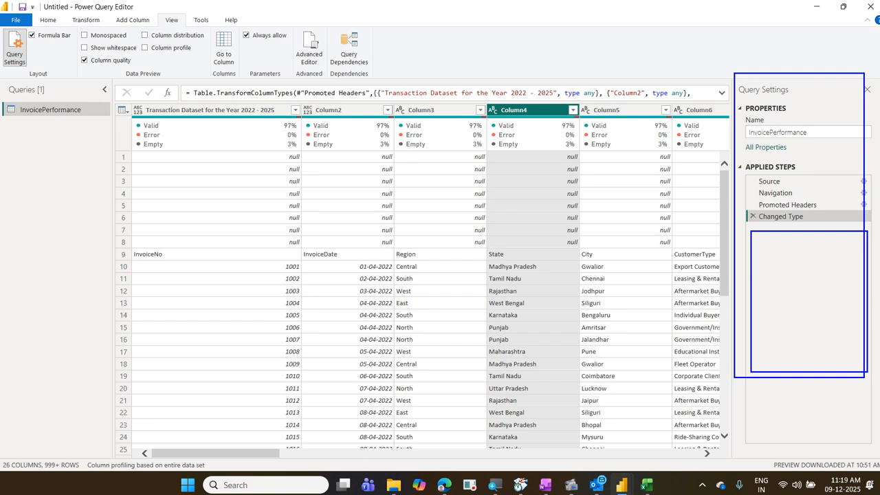
{"action": "key", "text": "Escape"}
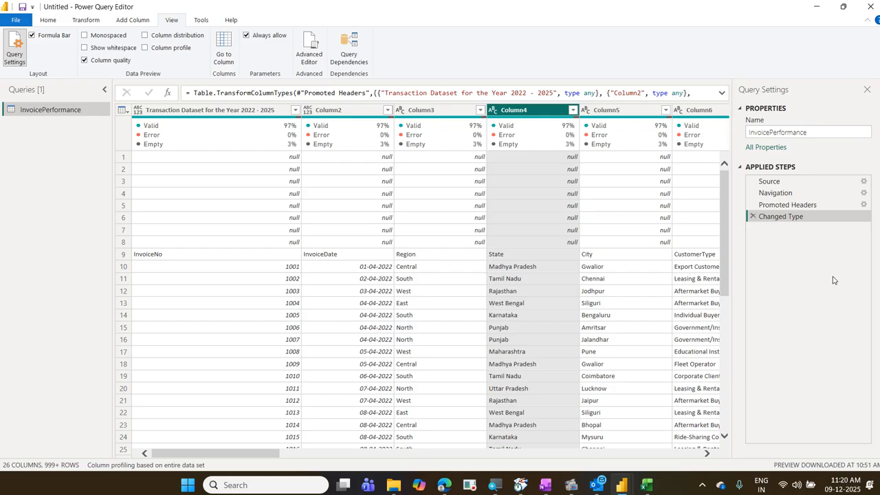
{"action": "key", "text": "ctrl+2"}
{"action": "left_click_drag", "start_coordinate": [747, 211], "coordinate": [806, 226]}
{"action": "left_click_drag", "start_coordinate": [754, 185], "coordinate": [789, 184]}
{"action": "mouse_move", "coordinate": [750, 178]}
{"action": "left_mouse_down"}
{"action": "mouse_move", "coordinate": [752, 217]}
{"action": "mouse_move", "coordinate": [767, 238]}
{"action": "left_mouse_up"}
{"action": "key", "text": "Escape"}
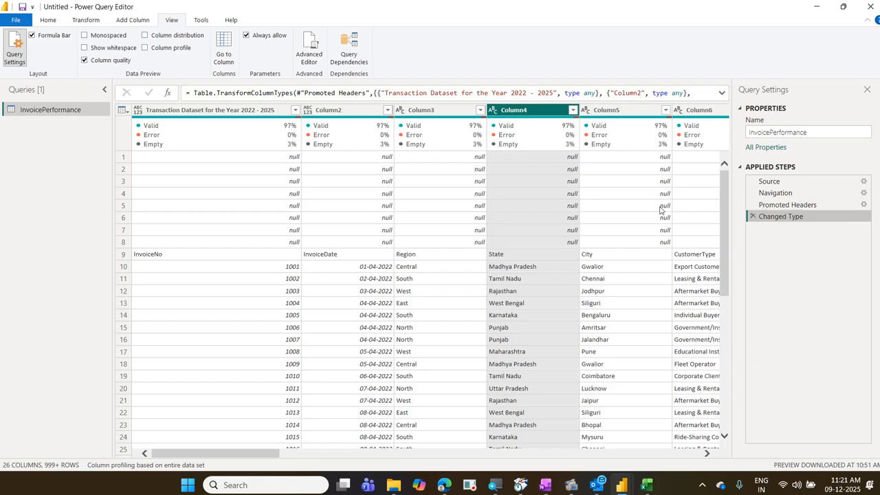
Examine the first column's valid, error and empty counts and the clean-up actions offered for it.
{"action": "mouse_move", "coordinate": [248, 142]}
{"action": "mouse_move", "coordinate": [175, 141]}
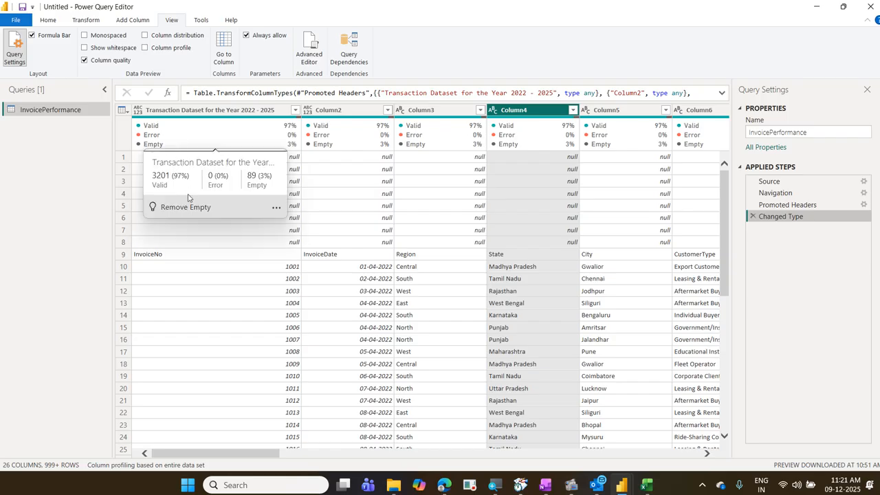
{"action": "left_click", "coordinate": [276, 209]}
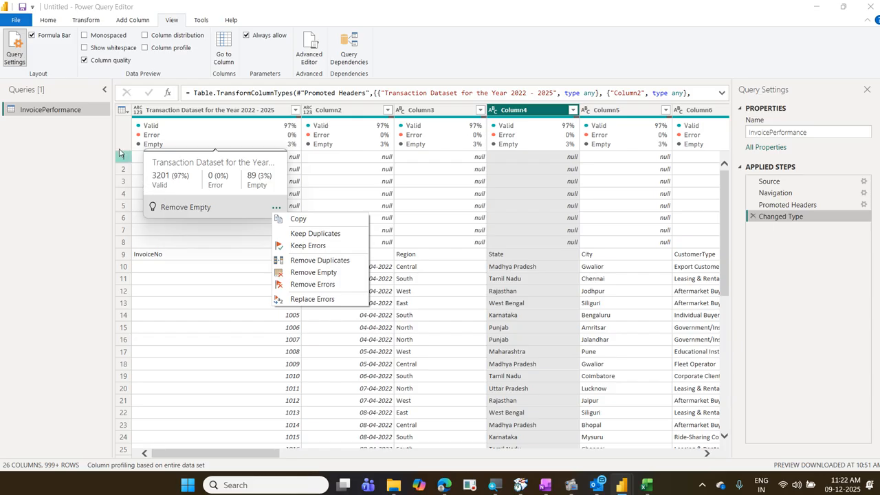
Remove the blank rows from the InvoicePerformance query.
{"action": "left_click", "coordinate": [49, 20]}
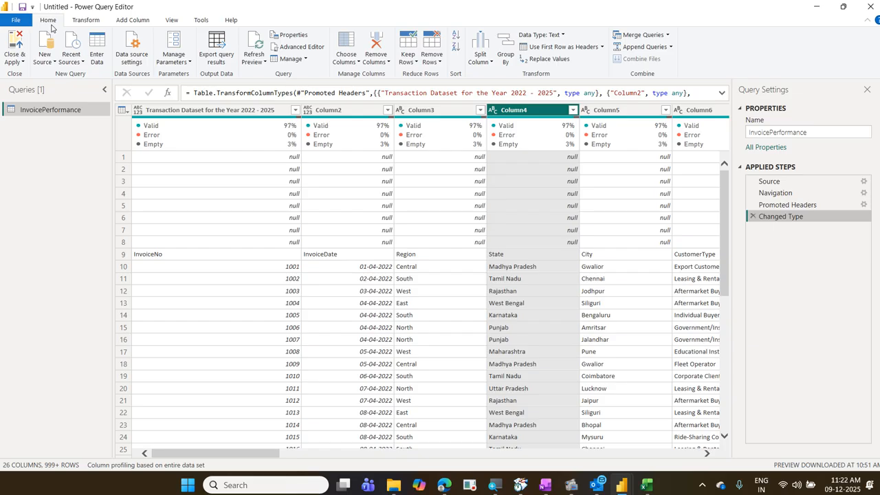
{"action": "left_click", "coordinate": [437, 68]}
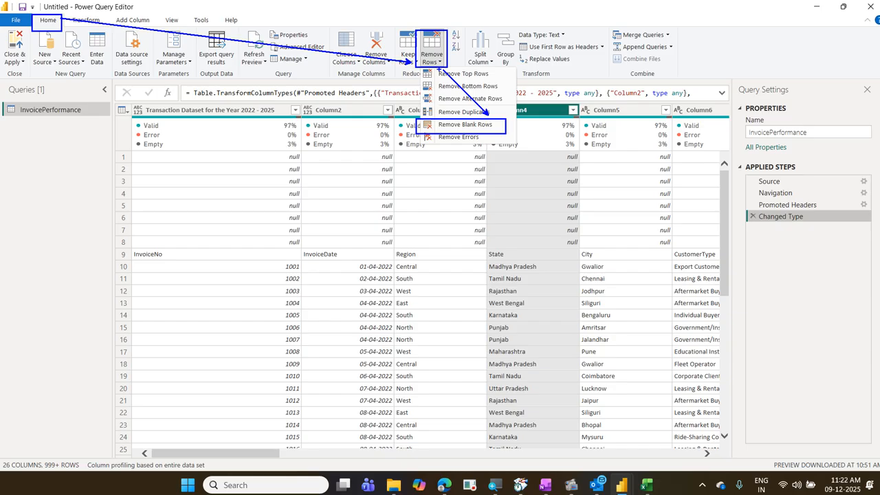
{"action": "key", "text": "Escape"}
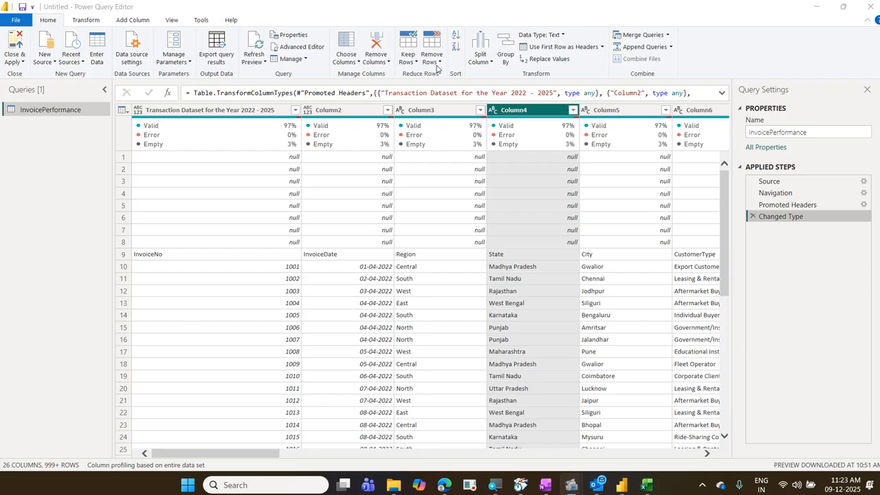
{"action": "left_click", "coordinate": [436, 66]}
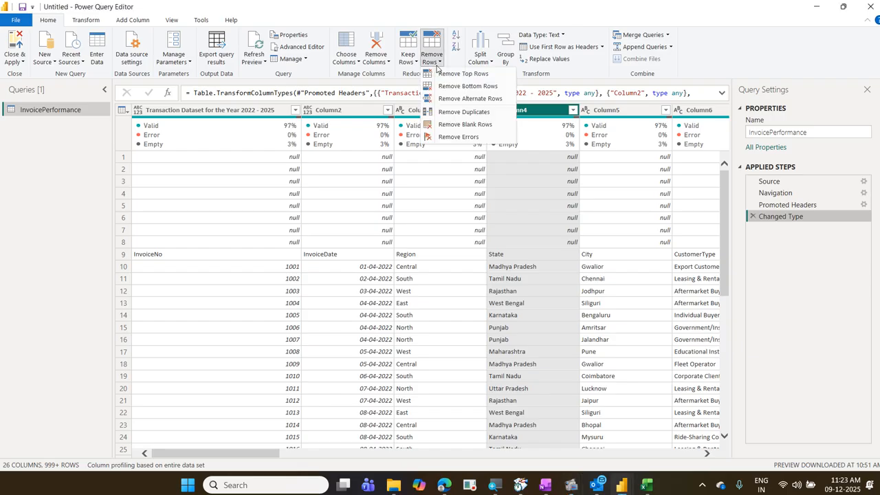
{"action": "left_click", "coordinate": [472, 125]}
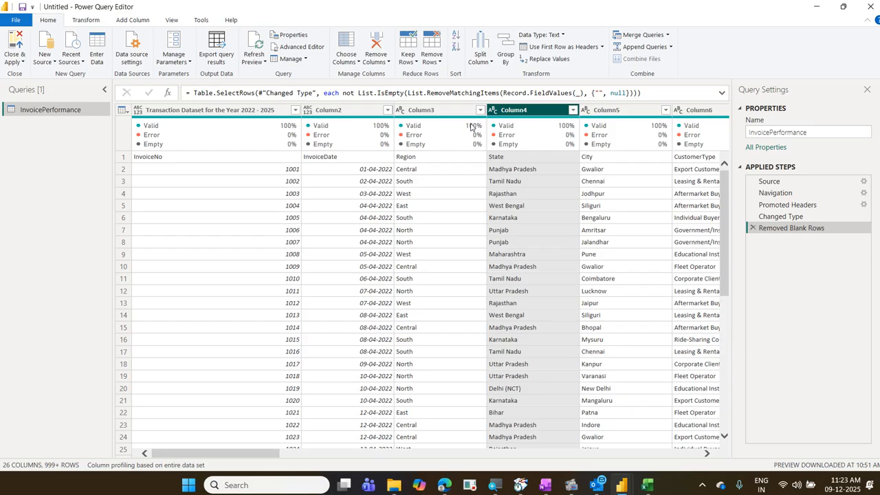
{"action": "mouse_move", "coordinate": [471, 127]}
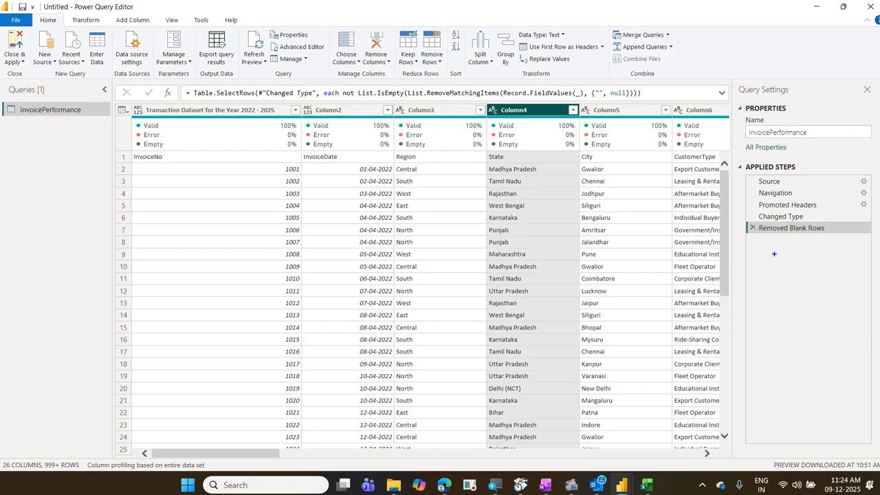
Compare the data preview at the Changed Type step with the preview at the Removed Blank Rows step.
{"action": "mouse_move", "coordinate": [749, 222]}
{"action": "left_mouse_down"}
{"action": "mouse_move", "coordinate": [775, 238]}
{"action": "mouse_move", "coordinate": [851, 242]}
{"action": "mouse_move", "coordinate": [860, 255]}
{"action": "left_mouse_up"}
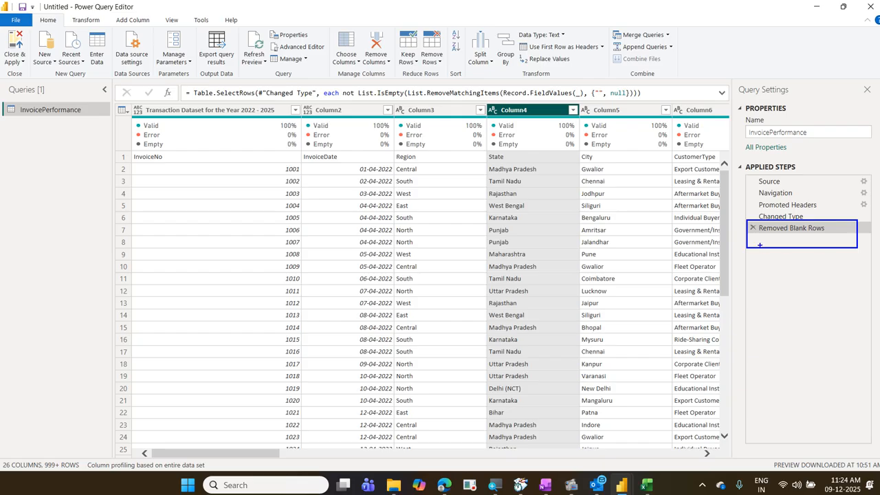
{"action": "left_click_drag", "start_coordinate": [752, 235], "coordinate": [753, 223]}
{"action": "key", "text": "Escape"}
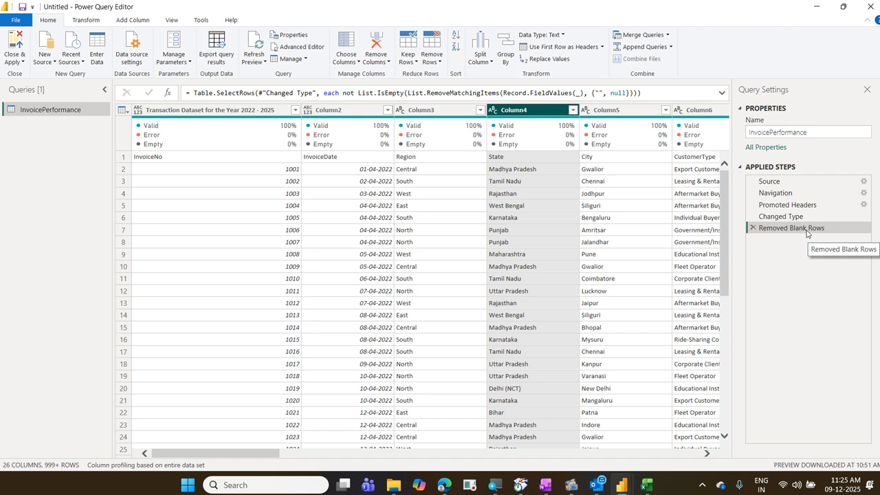
{"action": "left_click", "coordinate": [779, 218]}
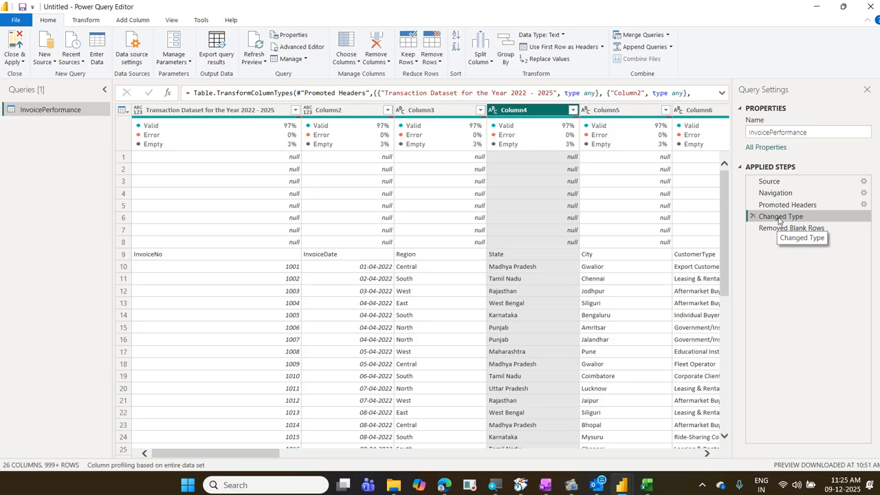
{"action": "left_click", "coordinate": [784, 229]}
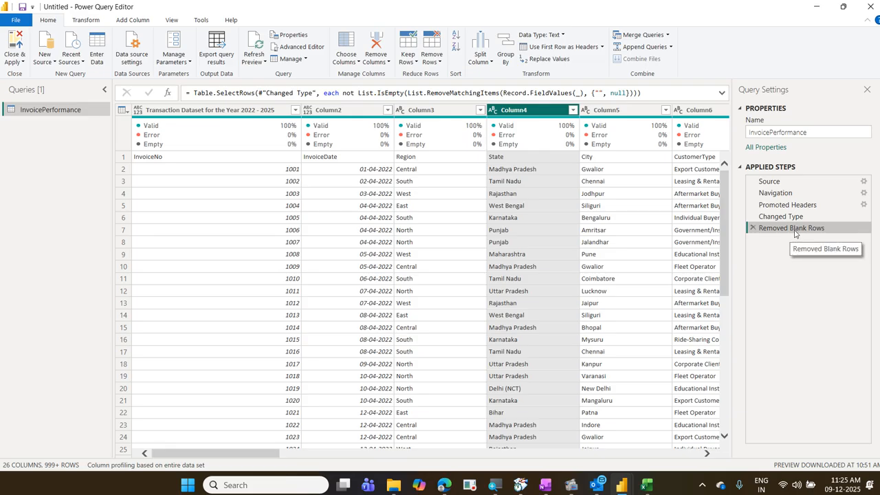
Rename the Removed Blank Rows step as "Deleted all the empty rows".
{"action": "right_click", "coordinate": [795, 234]}
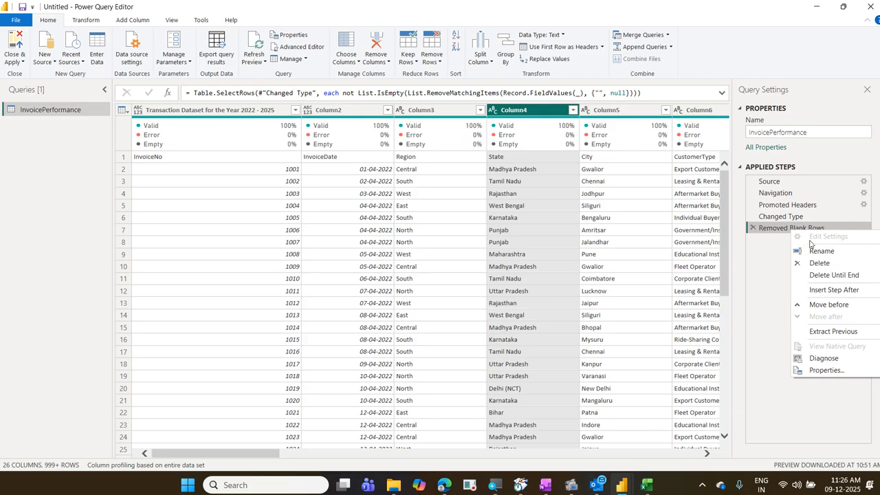
{"action": "left_click", "coordinate": [815, 252]}
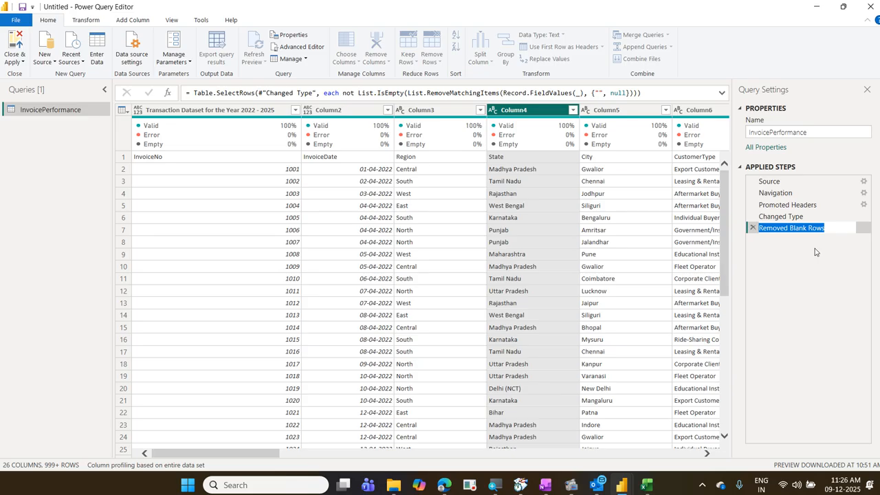
{"action": "type", "text": "Deleted "}
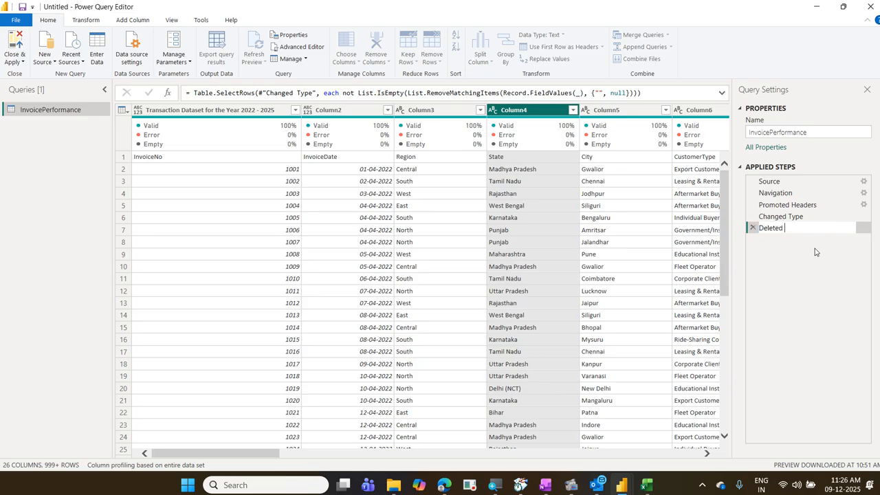
{"action": "type", "text": "all the empty rows"}
{"action": "key", "text": "Return"}
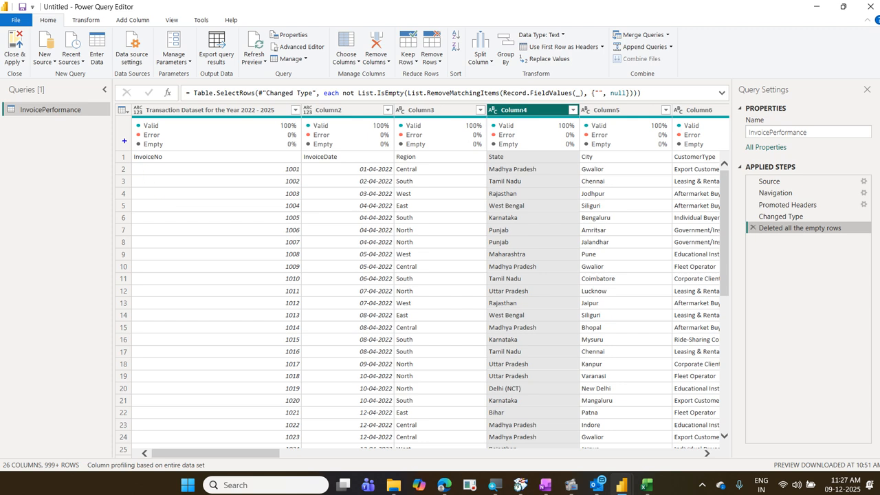
Examine the field names in the first data row against the column headers above them.
{"action": "mouse_move", "coordinate": [124, 141]}
{"action": "left_mouse_down"}
{"action": "mouse_move", "coordinate": [141, 156]}
{"action": "mouse_move", "coordinate": [194, 163]}
{"action": "left_mouse_up"}
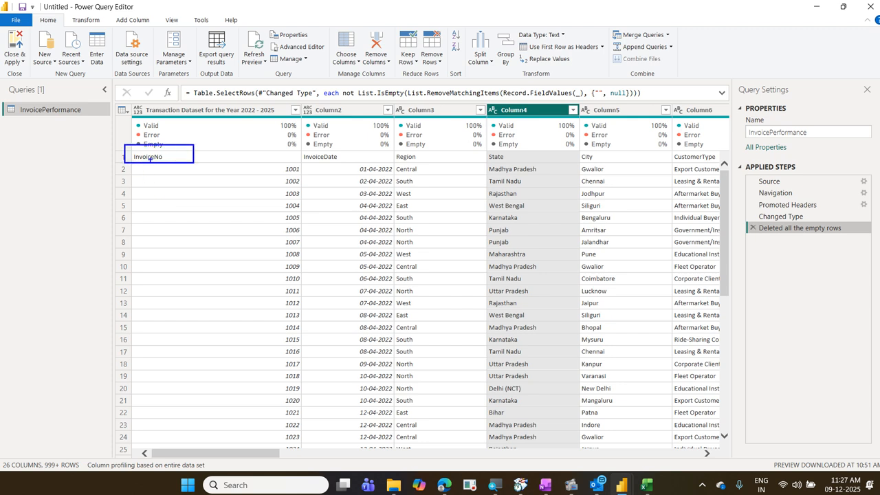
{"action": "left_click_drag", "start_coordinate": [125, 158], "coordinate": [122, 108]}
{"action": "mouse_move", "coordinate": [297, 150]}
{"action": "left_mouse_down"}
{"action": "mouse_move", "coordinate": [378, 166]}
{"action": "mouse_move", "coordinate": [393, 128]}
{"action": "mouse_move", "coordinate": [380, 103]}
{"action": "left_mouse_up"}
{"action": "mouse_move", "coordinate": [393, 150]}
{"action": "left_mouse_down"}
{"action": "mouse_move", "coordinate": [443, 173]}
{"action": "mouse_move", "coordinate": [458, 141]}
{"action": "mouse_move", "coordinate": [447, 111]}
{"action": "left_mouse_up"}
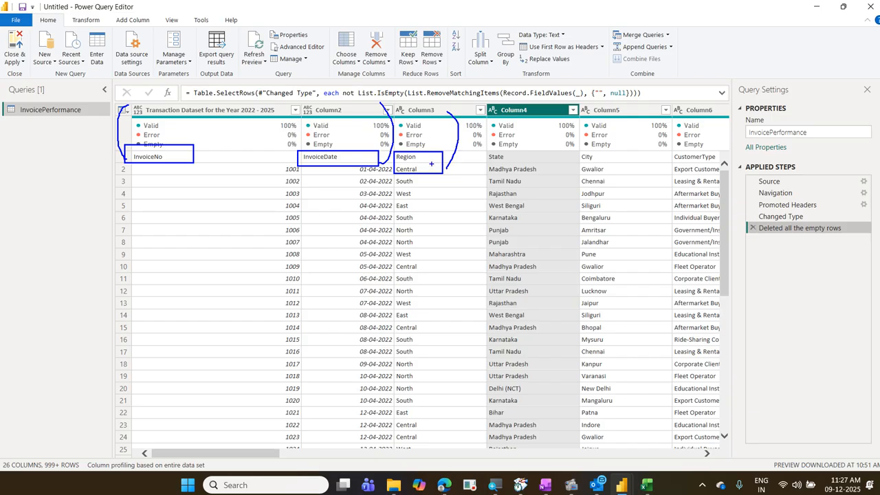
{"action": "left_click_drag", "start_coordinate": [426, 165], "coordinate": [424, 103]}
{"action": "key", "text": "Escape"}
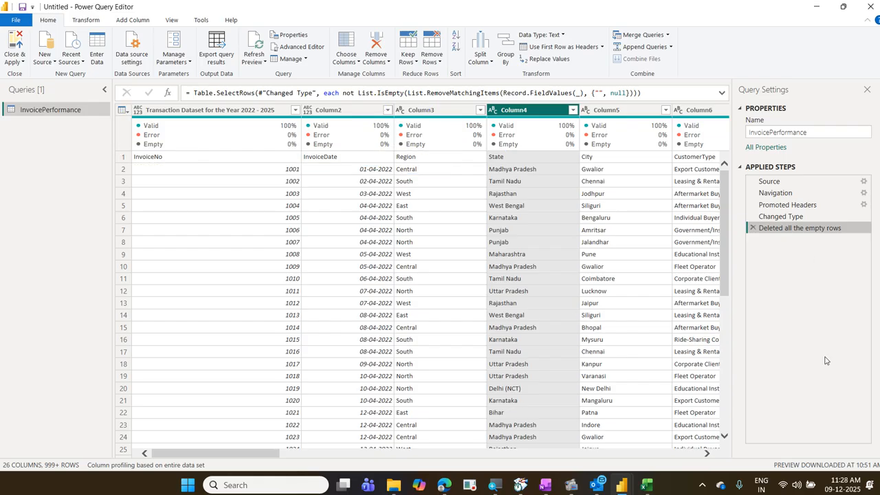
Examine the commands offered for the whole table, in particular Use First Row as Headers.
{"action": "left_click", "coordinate": [130, 115]}
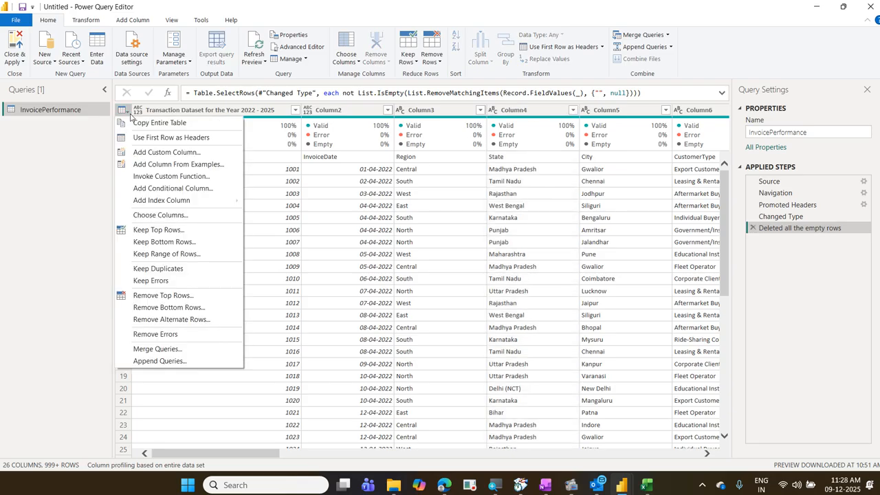
{"action": "key", "text": "ctrl+2"}
{"action": "mouse_move", "coordinate": [112, 132]}
{"action": "left_mouse_down"}
{"action": "mouse_move", "coordinate": [157, 149]}
{"action": "mouse_move", "coordinate": [229, 145]}
{"action": "left_mouse_up"}
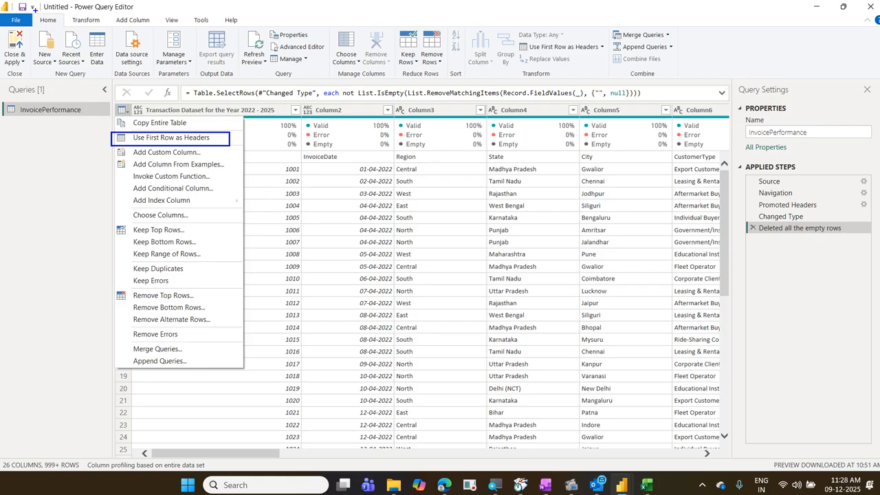
{"action": "left_click_drag", "start_coordinate": [34, 9], "coordinate": [65, 30]}
{"action": "left_click_drag", "start_coordinate": [112, 103], "coordinate": [146, 129]}
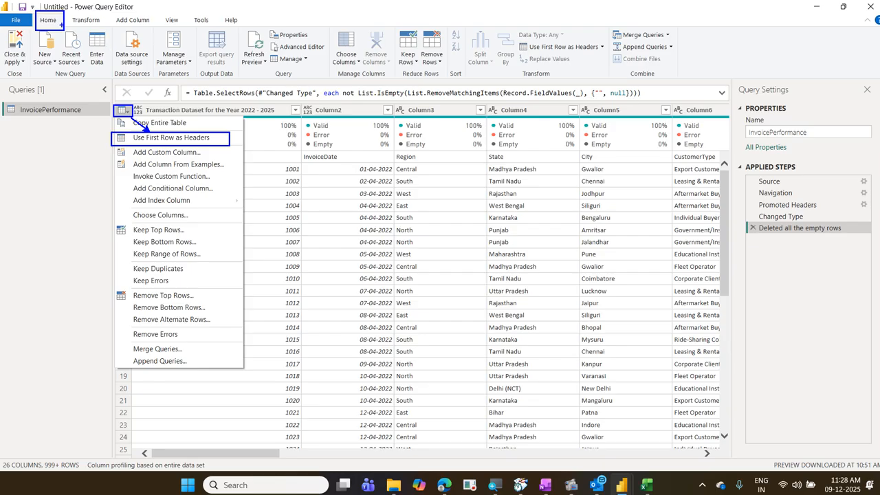
{"action": "mouse_move", "coordinate": [517, 37]}
{"action": "left_mouse_down"}
{"action": "mouse_move", "coordinate": [530, 51]}
{"action": "mouse_move", "coordinate": [608, 56]}
{"action": "left_mouse_up"}
{"action": "mouse_move", "coordinate": [520, 50]}
{"action": "left_mouse_down"}
{"action": "mouse_move", "coordinate": [198, 34]}
{"action": "mouse_move", "coordinate": [67, 11]}
{"action": "mouse_move", "coordinate": [65, 51]}
{"action": "left_mouse_up"}
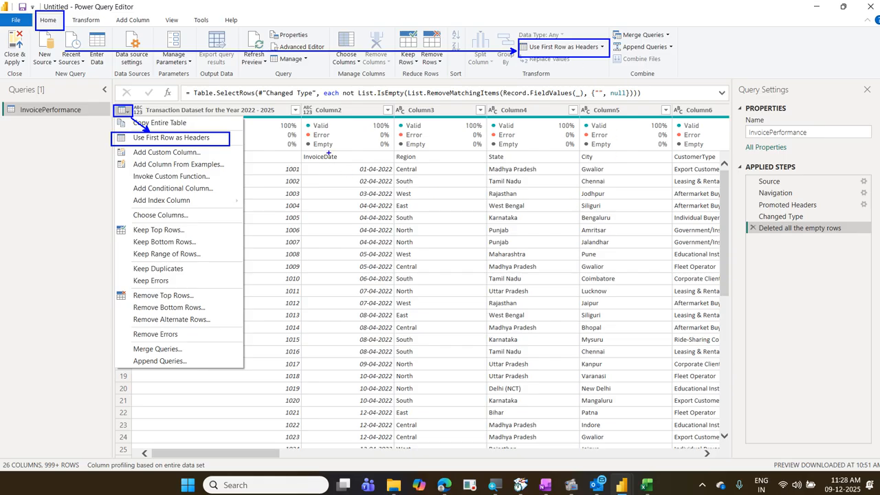
{"action": "mouse_move", "coordinate": [336, 155]}
{"action": "left_mouse_down"}
{"action": "mouse_move", "coordinate": [354, 137]}
{"action": "mouse_move", "coordinate": [348, 108]}
{"action": "left_mouse_up"}
{"action": "left_click_drag", "start_coordinate": [346, 176], "coordinate": [384, 110]}
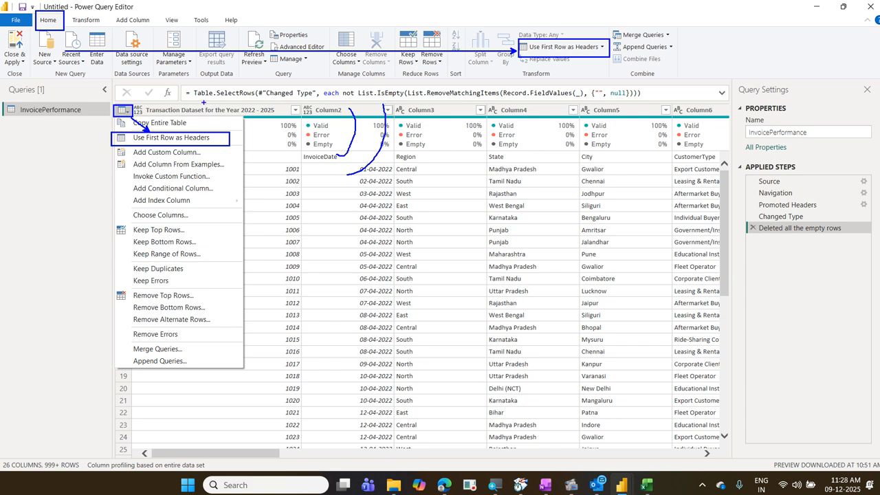
{"action": "left_click_drag", "start_coordinate": [150, 118], "coordinate": [162, 114]}
{"action": "left_click_drag", "start_coordinate": [466, 74], "coordinate": [487, 65]}
{"action": "key", "text": "Escape"}
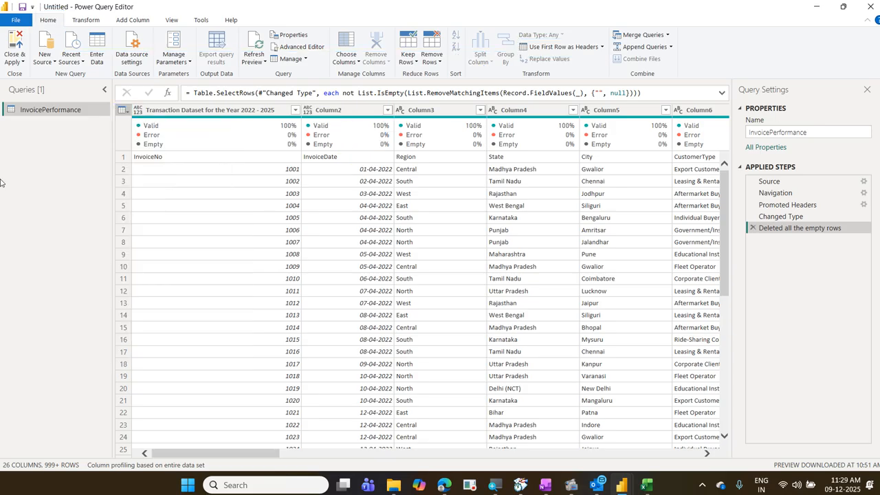
Promote the first row of the InvoicePerformance query to column headers.
{"action": "left_click", "coordinate": [128, 114]}
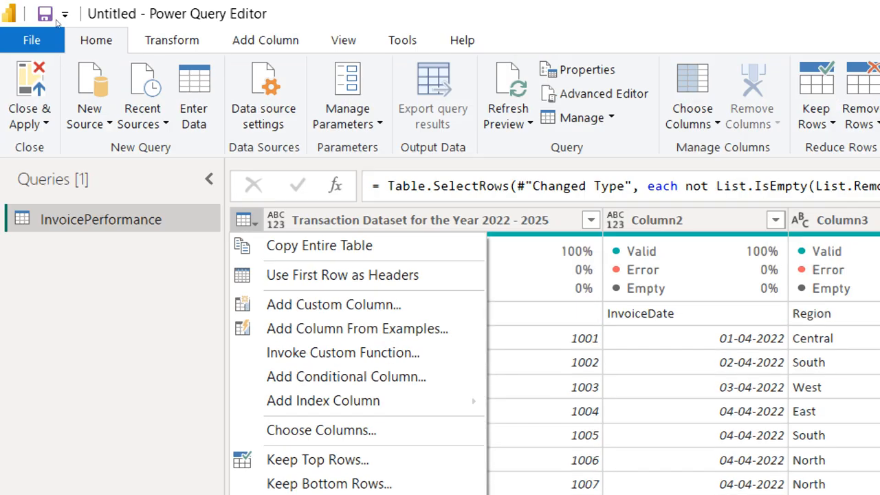
{"action": "left_click", "coordinate": [56, 20]}
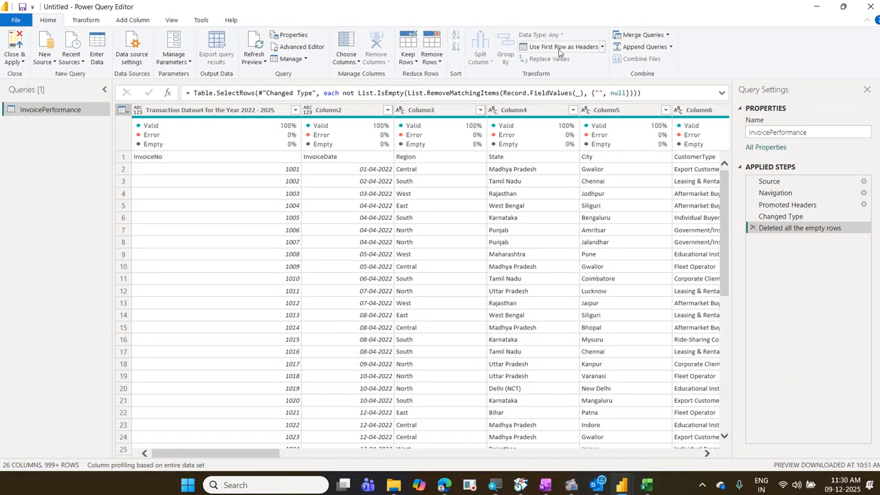
{"action": "left_click", "coordinate": [559, 48]}
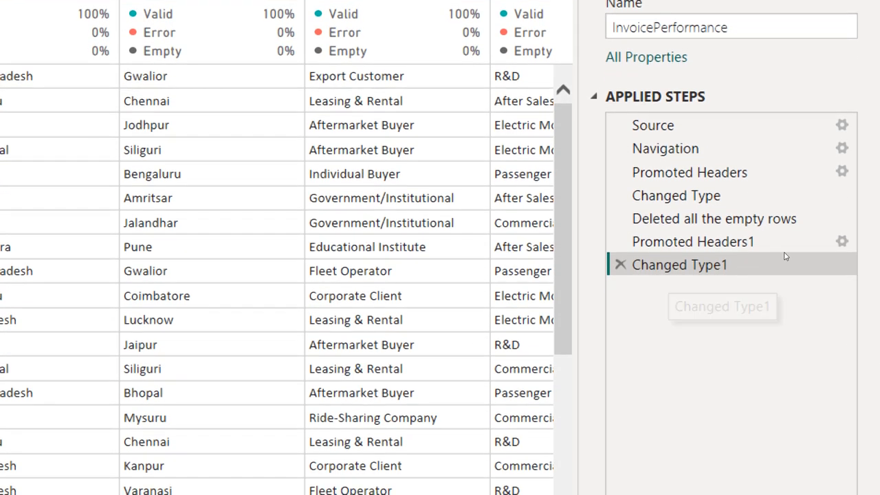
Compare the Promoted Headers1 and Changed Type1 steps, and examine the number columns from Amount to Column20.
{"action": "left_click", "coordinate": [775, 242]}
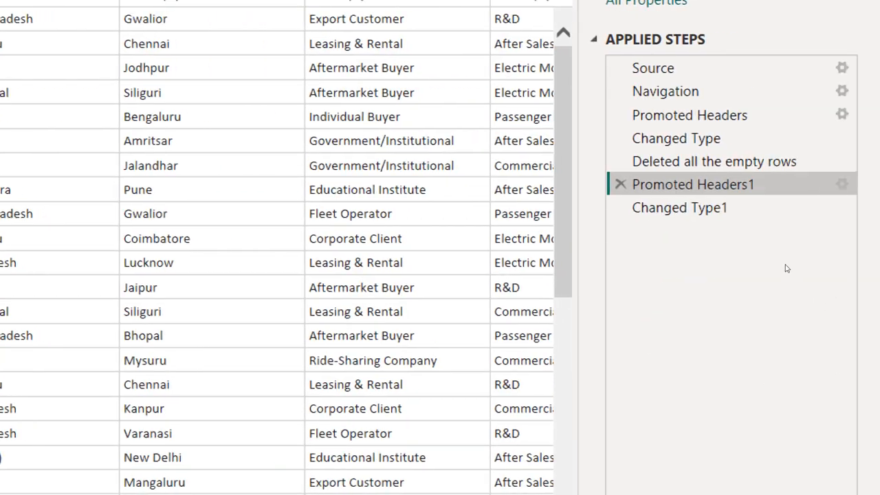
{"action": "left_click", "coordinate": [775, 210]}
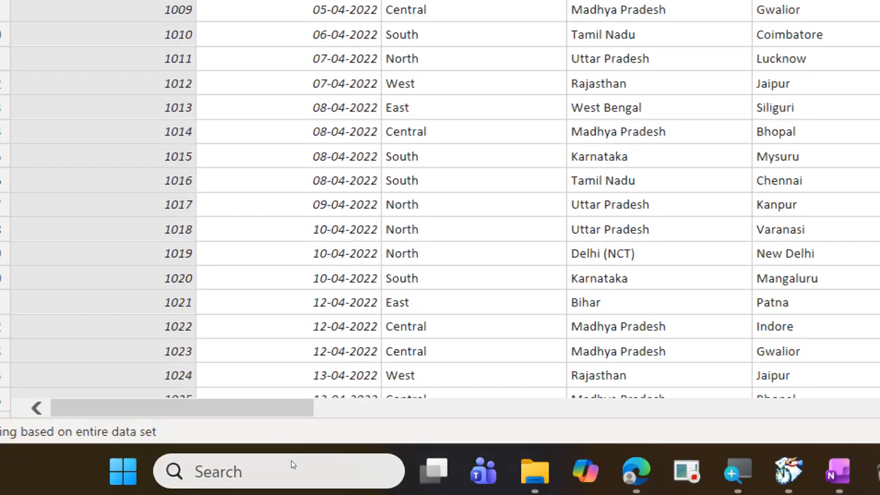
{"action": "left_click_drag", "start_coordinate": [268, 453], "coordinate": [510, 450]}
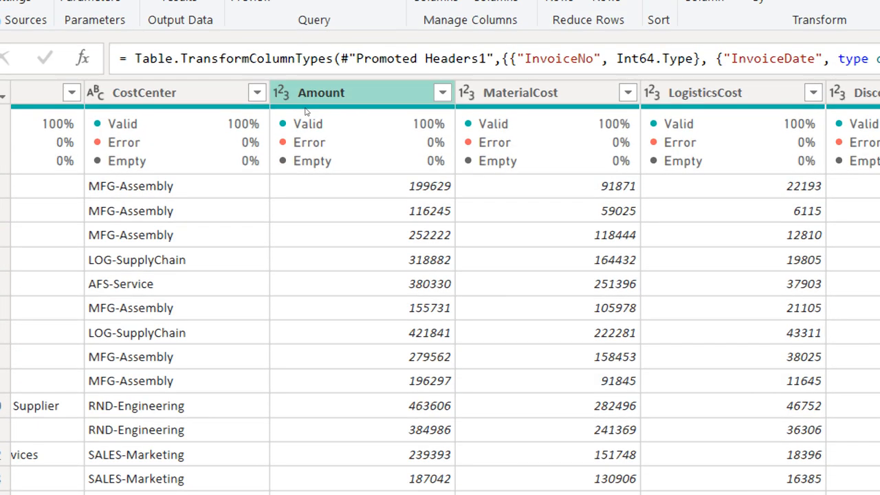
{"action": "mouse_move", "coordinate": [268, 121]}
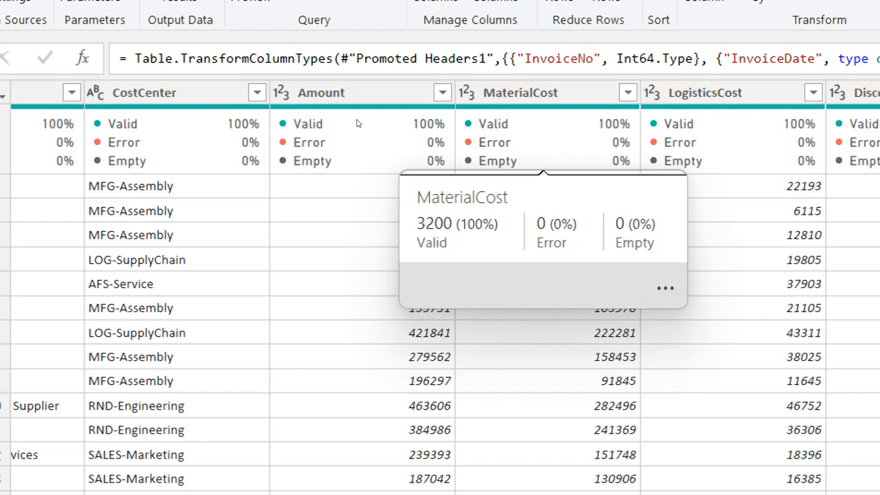
{"action": "scroll", "coordinate": [280, 378], "scroll_direction": "down", "scroll_amount": 2}
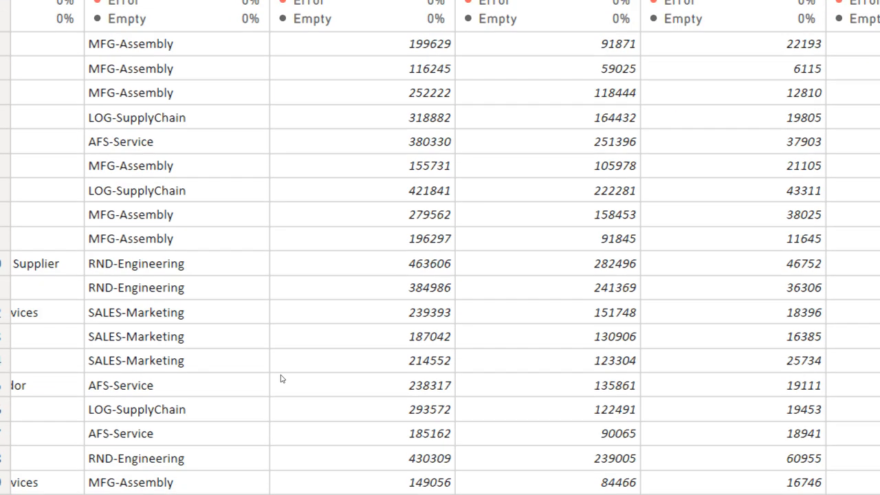
{"action": "scroll", "coordinate": [280, 378], "scroll_direction": "down", "scroll_amount": 3}
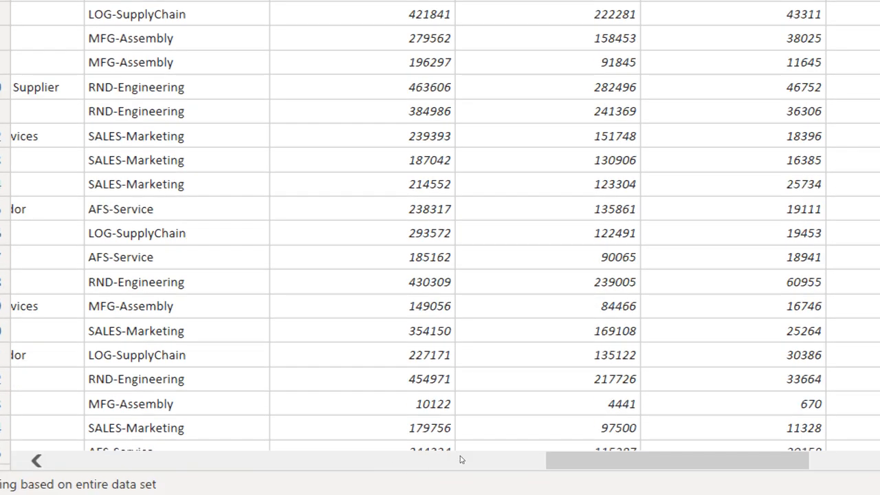
{"action": "scroll", "coordinate": [460, 459], "scroll_direction": "right", "scroll_amount": 5}
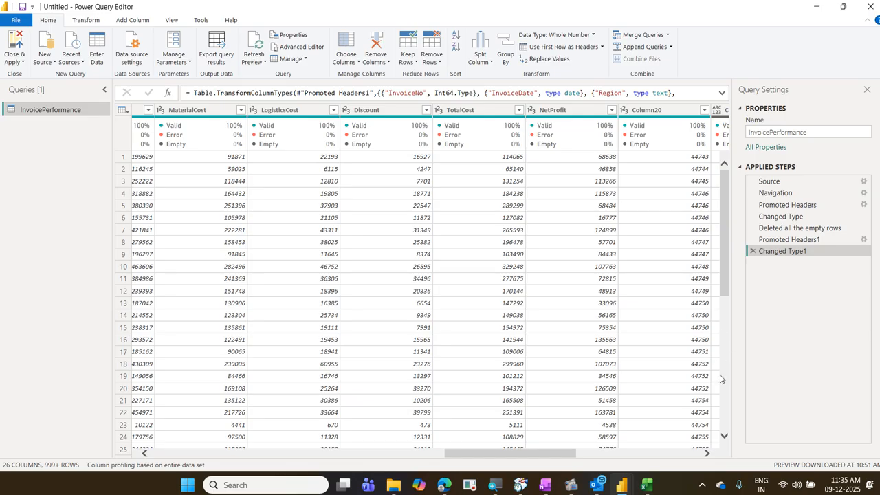
Try to rename Sheet1 as 2023 in the blank Excel workbook, and close the workbook.
{"action": "left_click", "coordinate": [648, 484]}
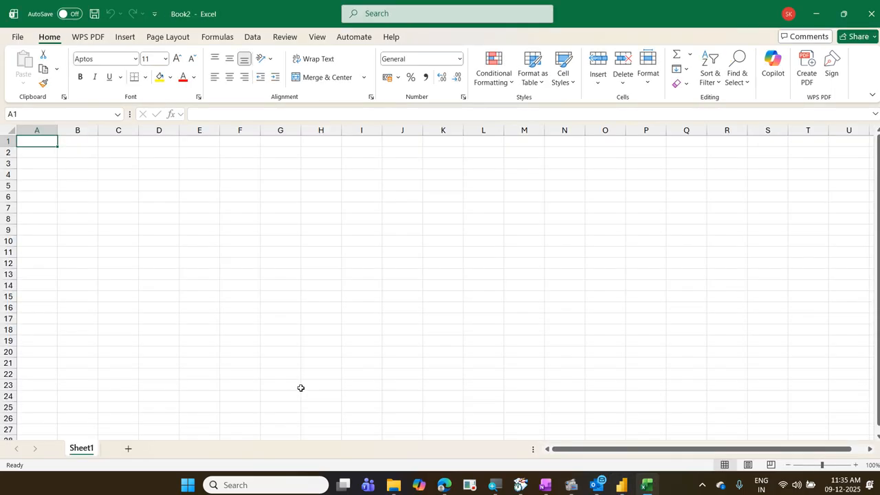
{"action": "double_click", "coordinate": [70, 448]}
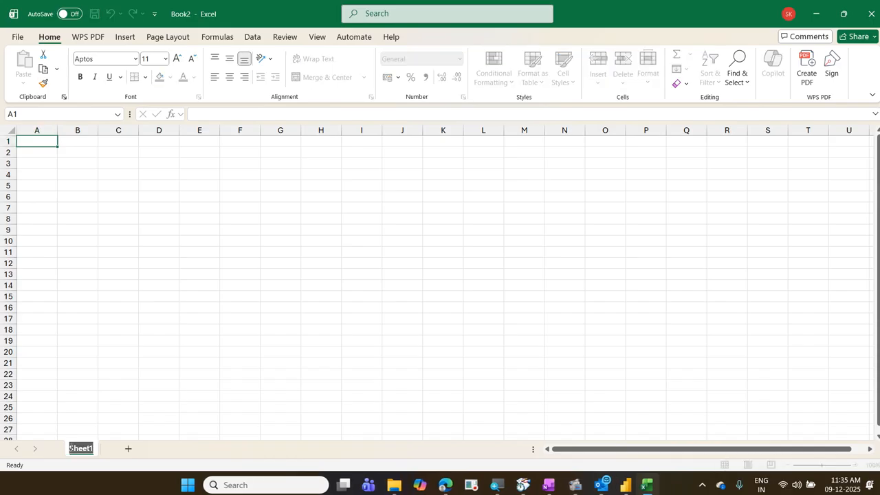
{"action": "type", "text": "2023"}
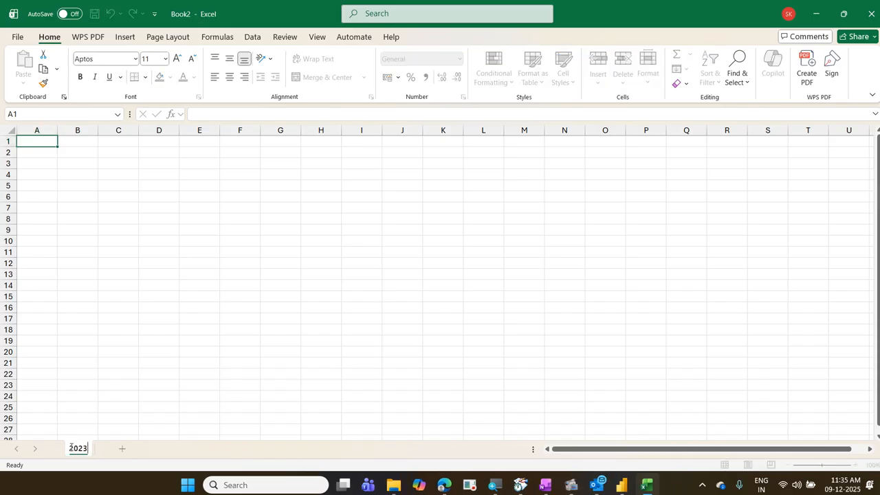
{"action": "key", "text": "Escape"}
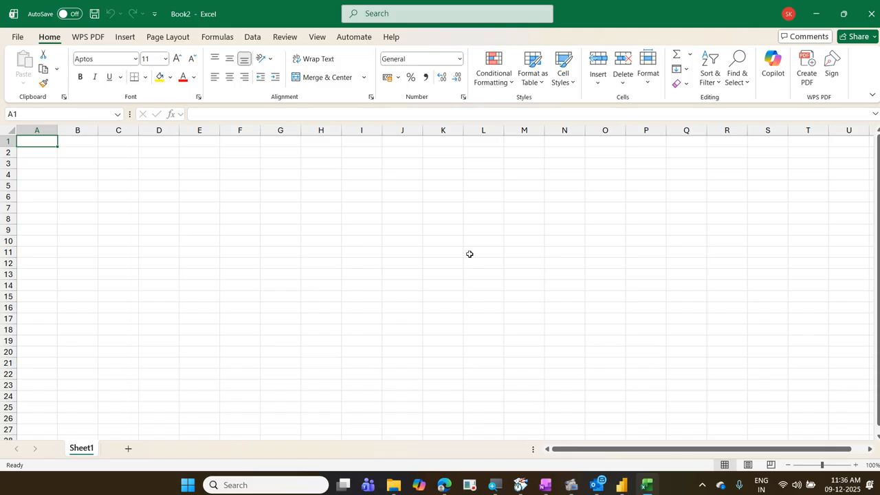
{"action": "left_click", "coordinate": [869, 19]}
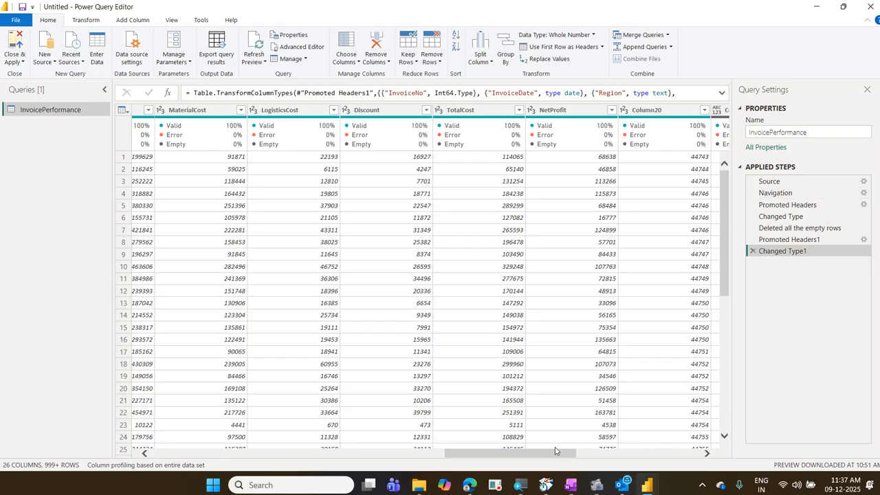
Return to the InvoiceNo column in Power Query Editor and examine the table-level transformations available.
{"action": "left_click_drag", "start_coordinate": [556, 450], "coordinate": [262, 450]}
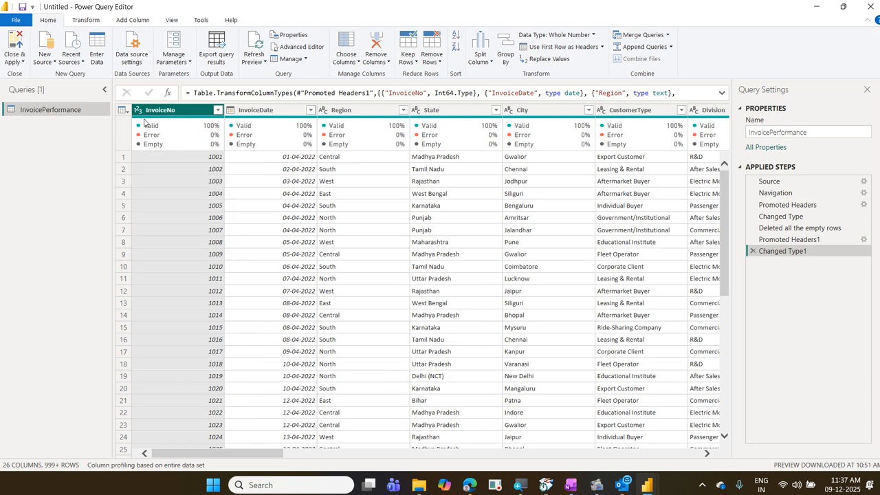
{"action": "mouse_move", "coordinate": [145, 123]}
{"action": "left_click", "coordinate": [86, 21]}
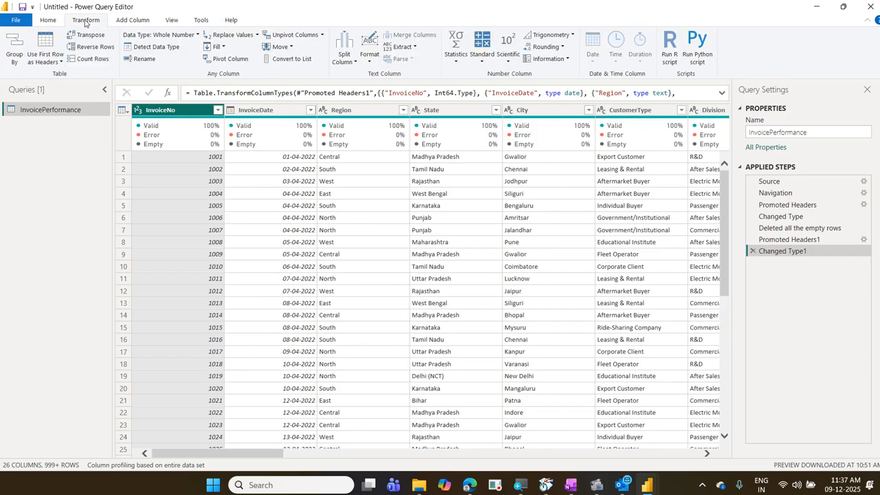
{"action": "mouse_move", "coordinate": [64, 12]}
{"action": "left_mouse_down"}
{"action": "mouse_move", "coordinate": [114, 29]}
{"action": "mouse_move", "coordinate": [129, 48]}
{"action": "mouse_move", "coordinate": [189, 55]}
{"action": "left_mouse_up"}
{"action": "left_click_drag", "start_coordinate": [121, 50], "coordinate": [85, 30]}
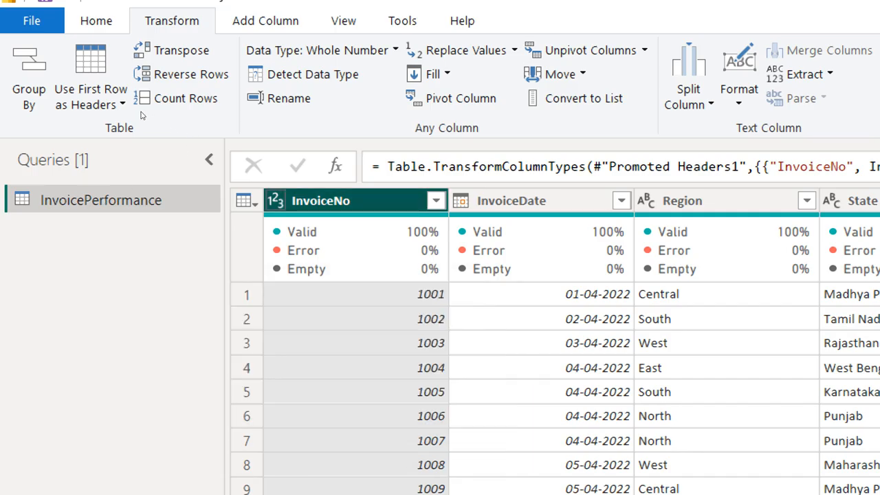
Review the data types available for InvoiceNo, and examine Column20 and the unnamed columns from Column21 onward.
{"action": "left_click", "coordinate": [276, 200]}
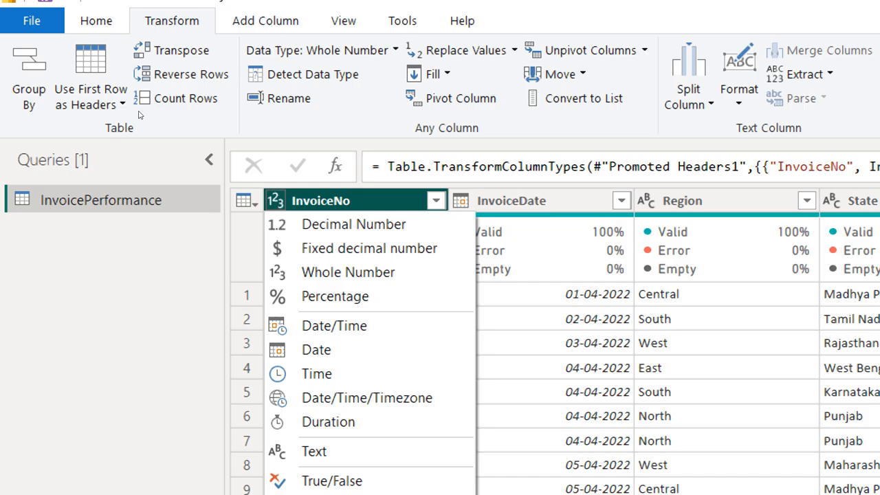
{"action": "left_click", "coordinate": [139, 111]}
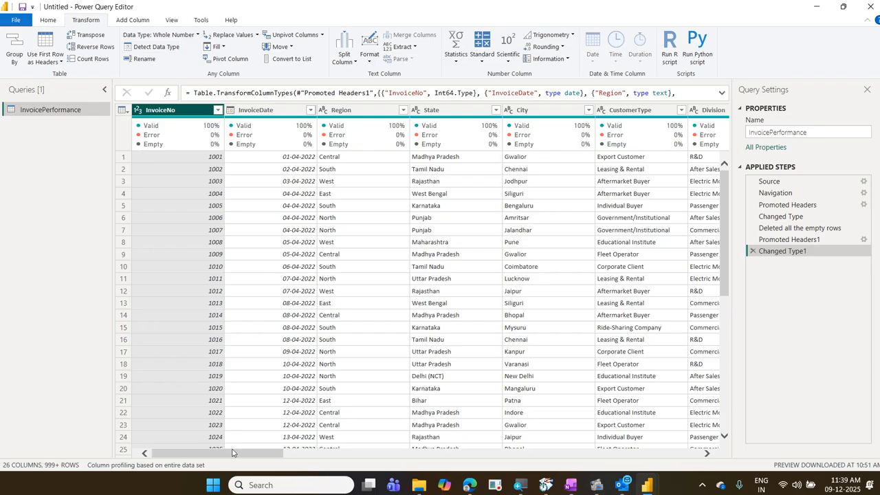
{"action": "left_click_drag", "start_coordinate": [232, 452], "coordinate": [542, 486]}
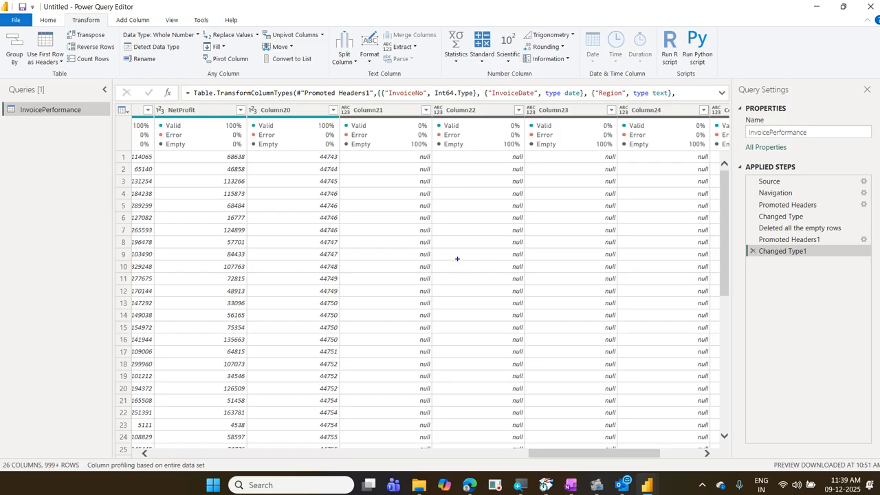
{"action": "left_click_drag", "start_coordinate": [344, 101], "coordinate": [734, 121]}
{"action": "mouse_move", "coordinate": [238, 101]}
{"action": "left_mouse_down"}
{"action": "mouse_move", "coordinate": [277, 118]}
{"action": "mouse_move", "coordinate": [341, 262]}
{"action": "left_mouse_up"}
{"action": "left_click_drag", "start_coordinate": [325, 168], "coordinate": [323, 336]}
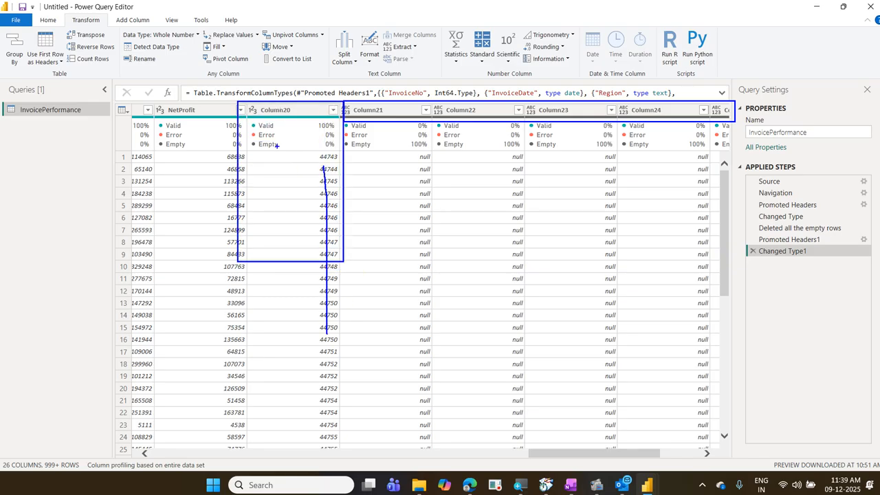
{"action": "mouse_move", "coordinate": [303, 119]}
{"action": "left_mouse_down"}
{"action": "mouse_move", "coordinate": [286, 85]}
{"action": "mouse_move", "coordinate": [297, 372]}
{"action": "left_mouse_up"}
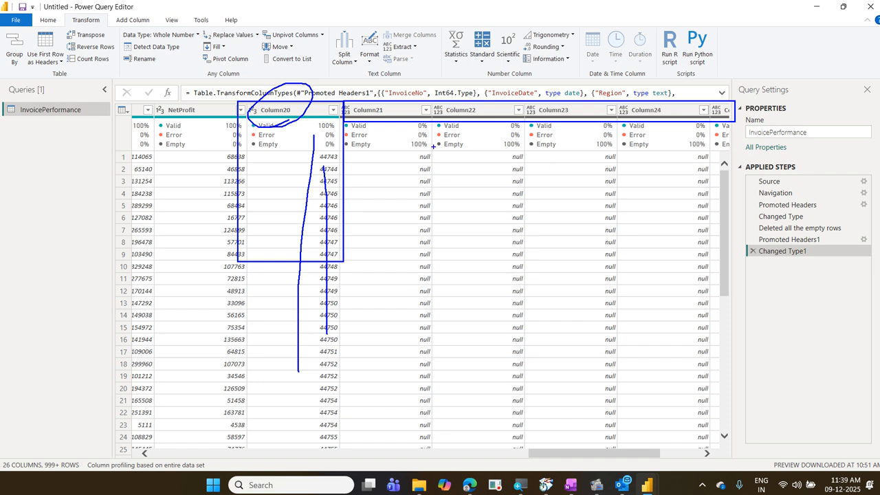
{"action": "left_click_drag", "start_coordinate": [382, 117], "coordinate": [659, 105]}
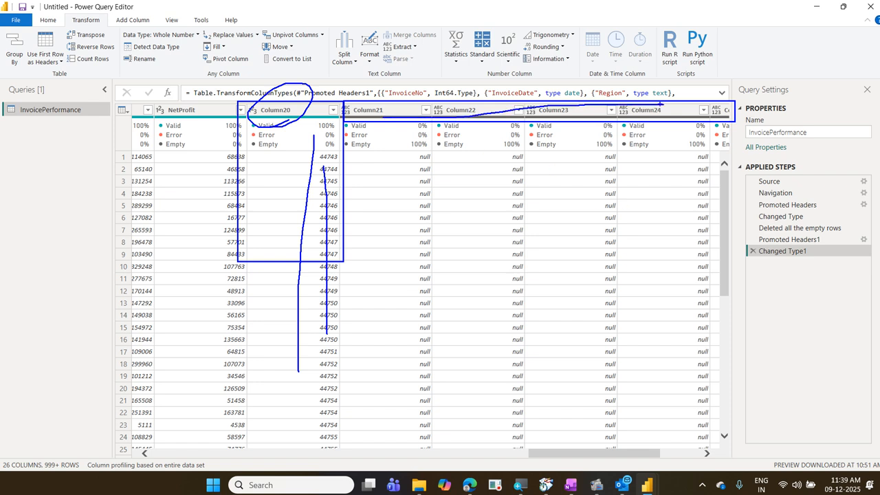
{"action": "key", "text": "Escape"}
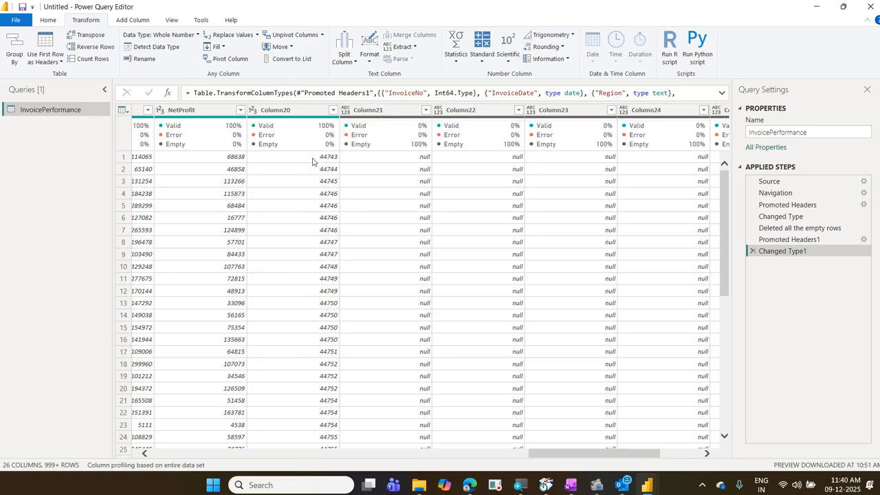
Try removing Column20 from the InvoicePerformance query, and delete the Removed Columns applied step.
{"action": "left_click", "coordinate": [296, 114]}
{"action": "right_click", "coordinate": [296, 114]}
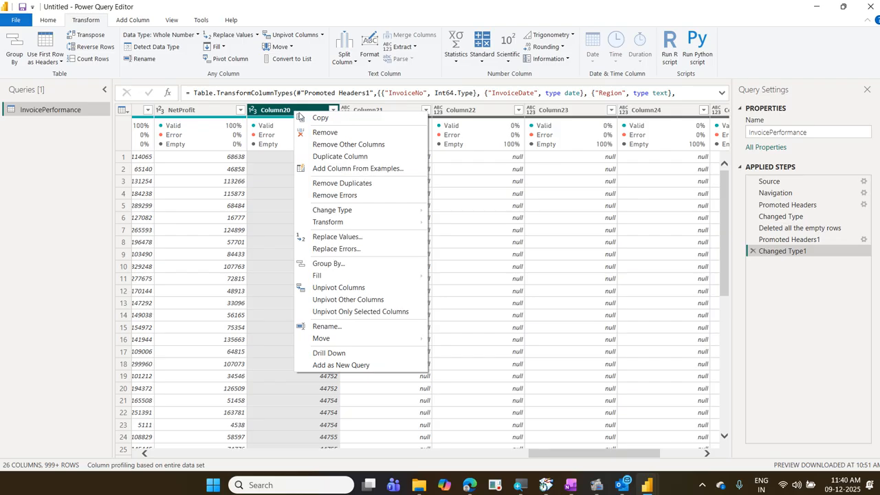
{"action": "left_click", "coordinate": [319, 130]}
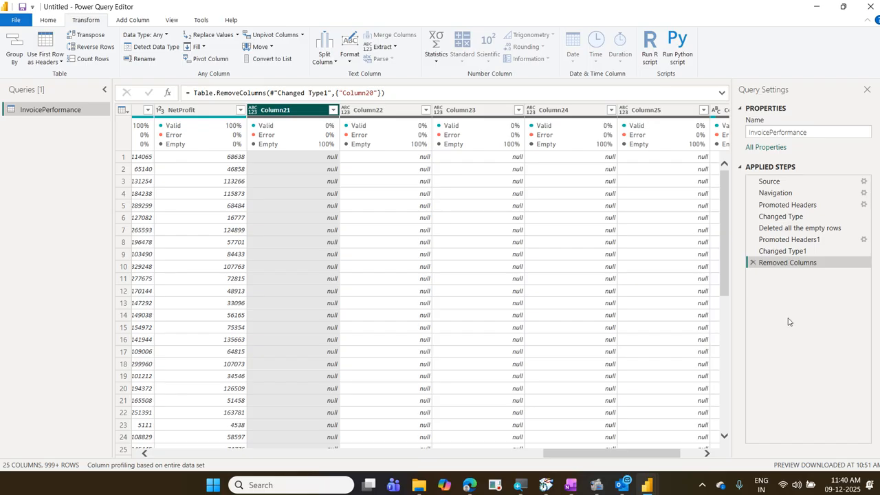
{"action": "left_click", "coordinate": [753, 264]}
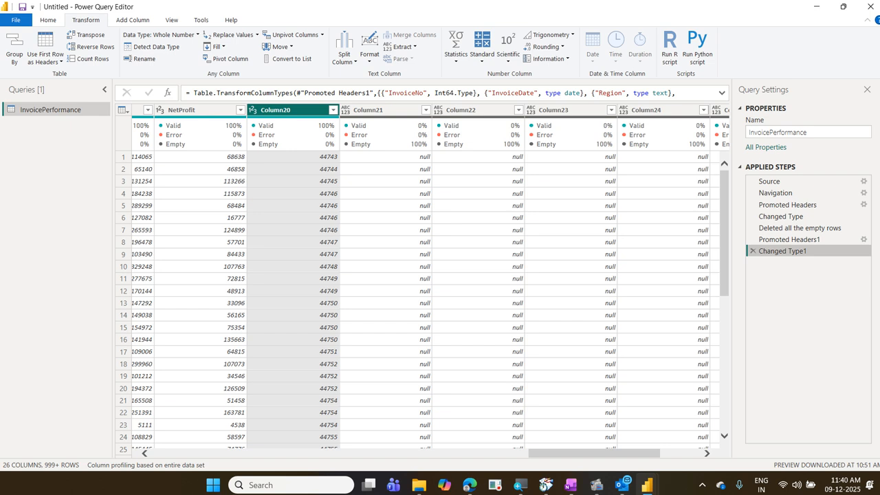
Switch to Excel and open the recent Exercise workbook in a maximized window.
{"action": "left_click", "coordinate": [48, 21]}
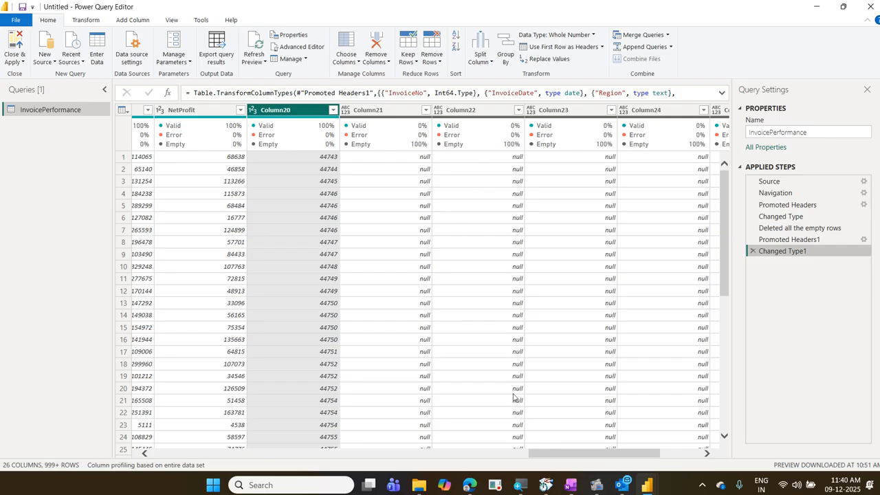
{"action": "left_click", "coordinate": [418, 487]}
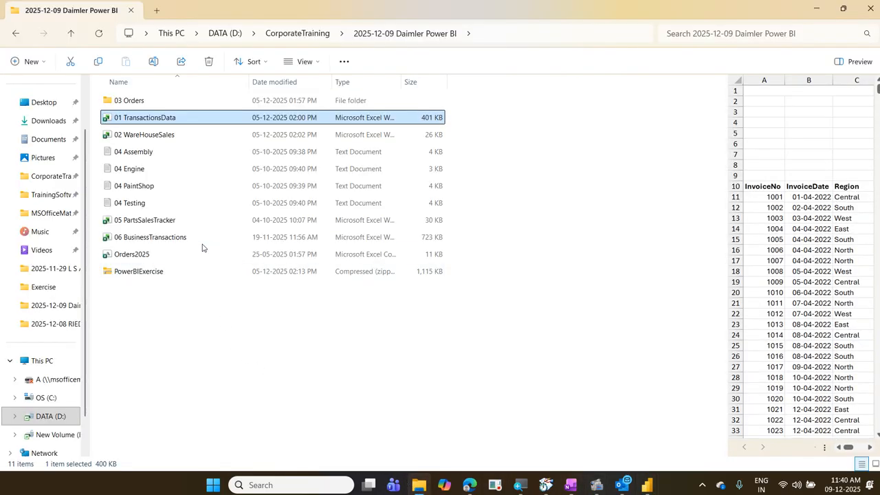
{"action": "left_click", "coordinate": [177, 124]}
{"action": "left_click", "coordinate": [213, 485]}
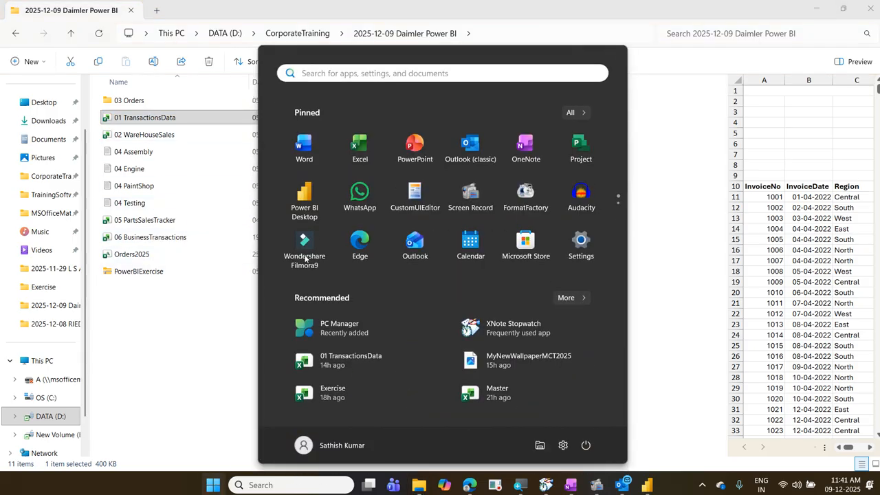
{"action": "left_click", "coordinate": [355, 159]}
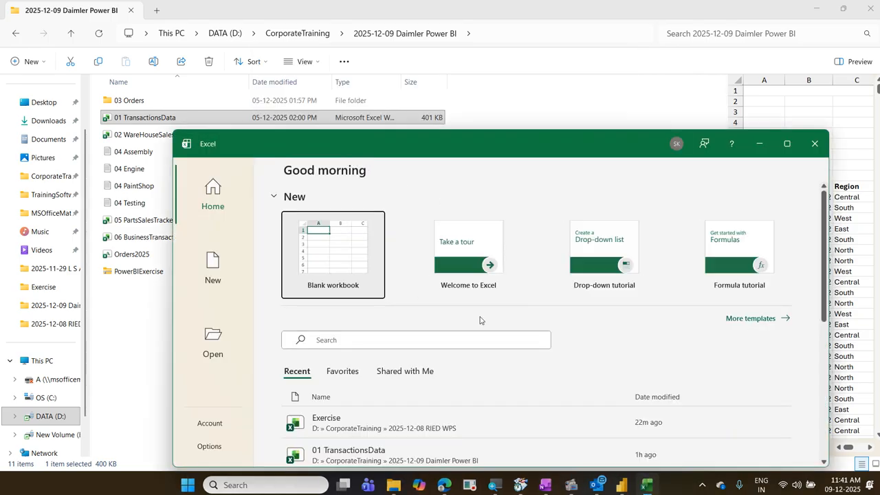
{"action": "left_click", "coordinate": [404, 429]}
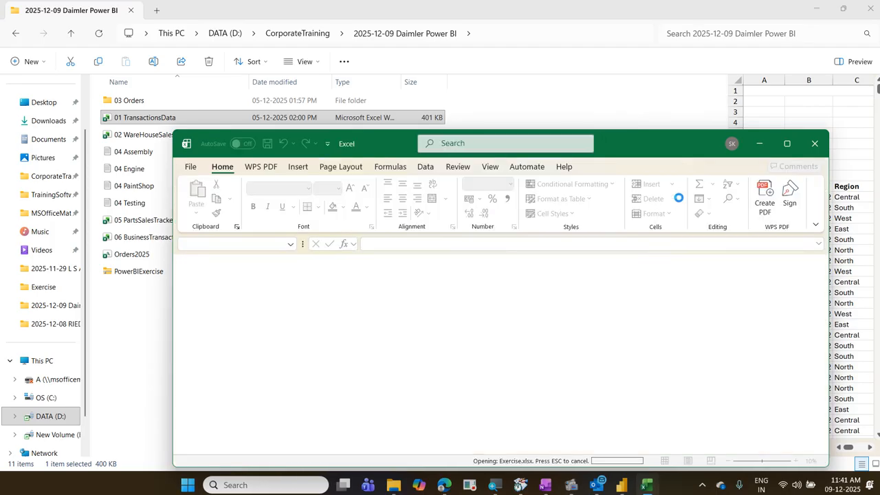
{"action": "left_click", "coordinate": [787, 143]}
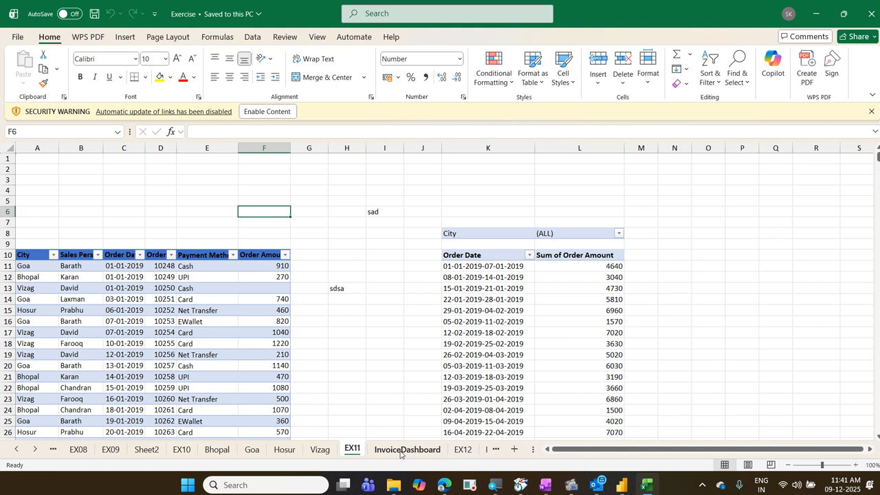
Go to the EX10 sheet of the Exercise workbook and dismiss the security warning about links.
{"action": "left_click", "coordinate": [402, 449]}
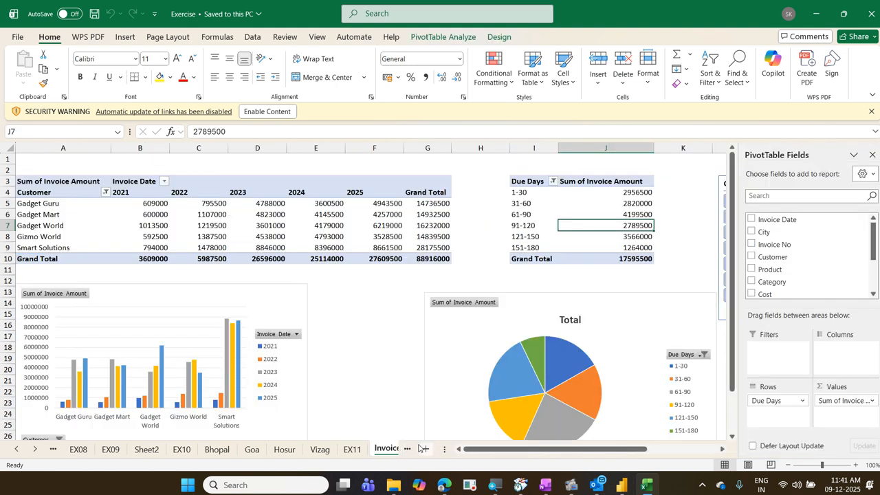
{"action": "key", "text": "ctrl+Page_Up"}
{"action": "key", "text": "ctrl+Page_Up"}
{"action": "key", "text": "ctrl+Page_Up"}
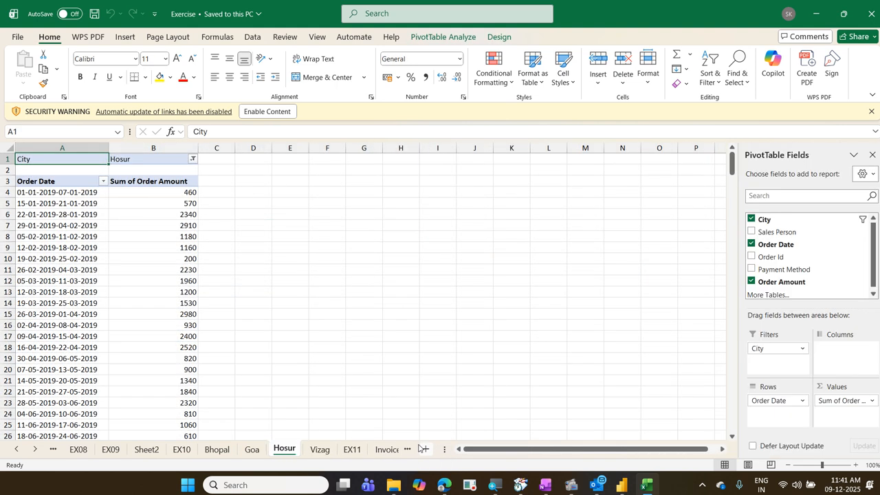
{"action": "key", "text": "ctrl+Page_Up"}
{"action": "key", "text": "ctrl+Page_Up"}
{"action": "key", "text": "ctrl+Page_Up"}
{"action": "key", "text": "ctrl+Page_Up"}
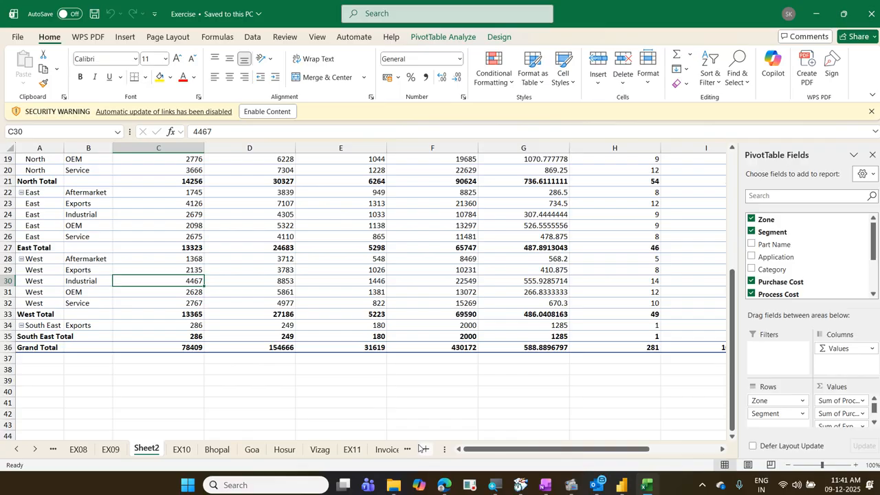
{"action": "key", "text": "ctrl+Page_Down"}
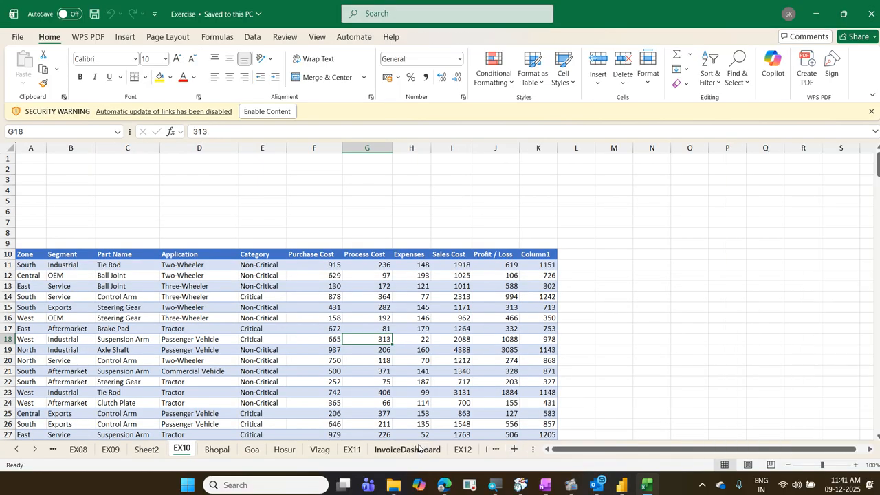
{"action": "left_click", "coordinate": [870, 112]}
{"action": "left_click", "coordinate": [422, 238]}
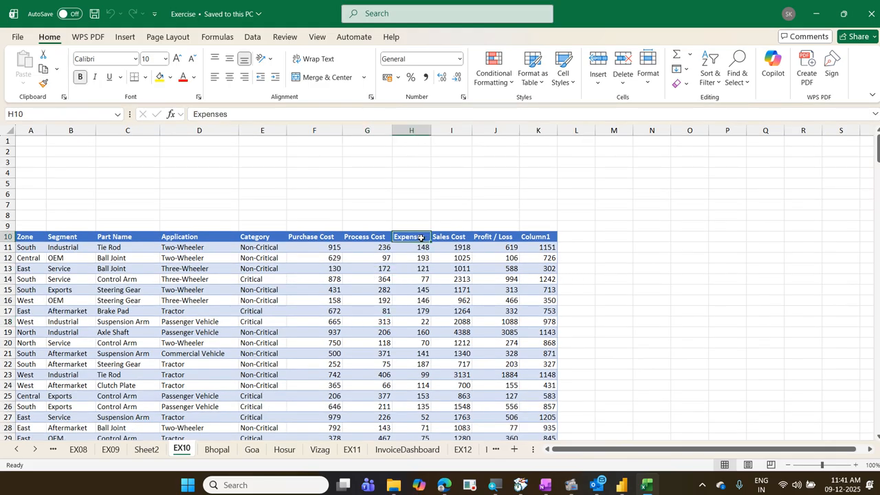
Check where the used range of EX10 ends, and return to the first row of the sheet.
{"action": "key", "text": "ctrl+End"}
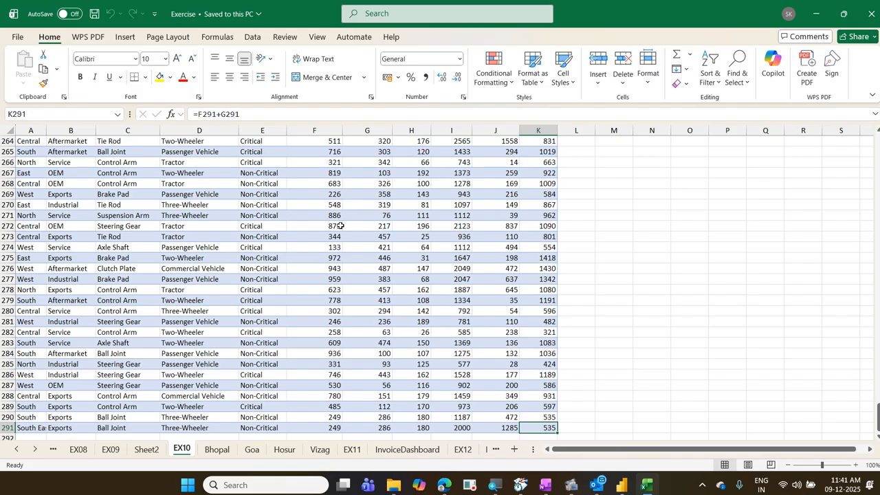
{"action": "scroll", "coordinate": [337, 228], "scroll_direction": "down", "scroll_amount": 3}
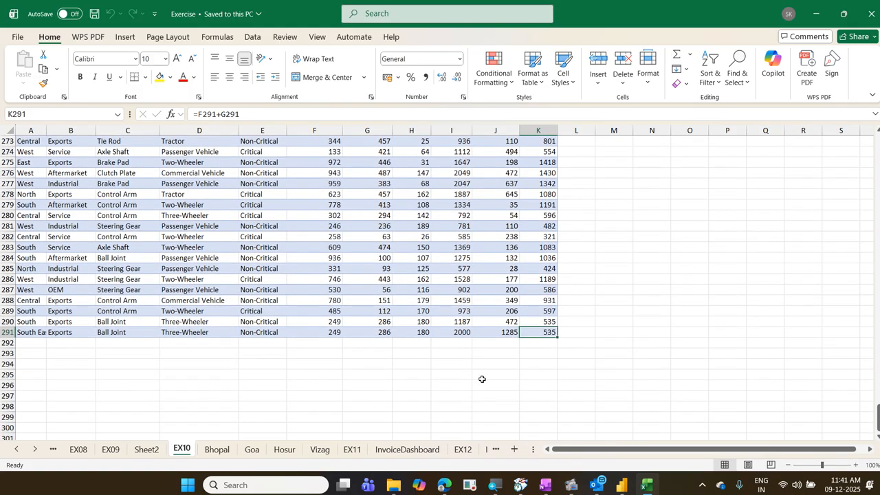
{"action": "key", "text": "ctrl+Up"}
{"action": "key", "text": "ctrl+Up"}
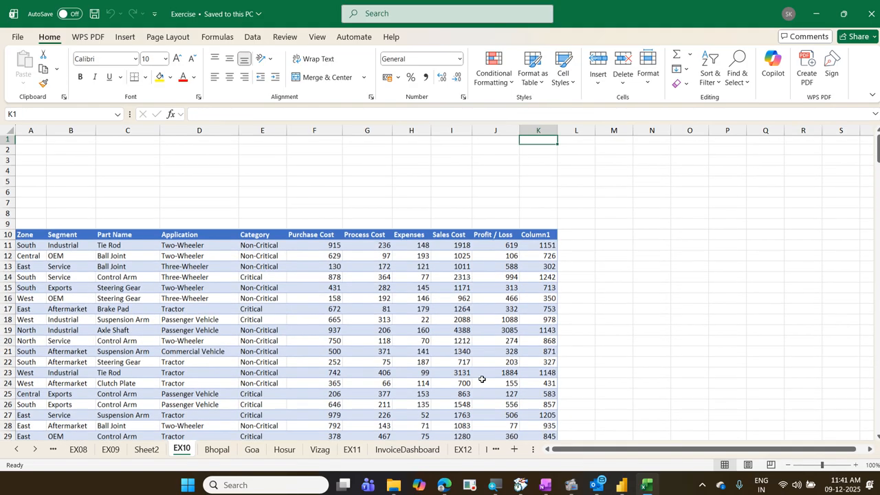
Enter the test text kjgjkhg in cell S11, well outside the EX10 table.
{"action": "key", "text": "Down"}
{"action": "key", "text": "Down"}
{"action": "key", "text": "Down"}
{"action": "key", "text": "Down"}
{"action": "key", "text": "Down"}
{"action": "key", "text": "Down"}
{"action": "key", "text": "Down"}
{"action": "key", "text": "Down"}
{"action": "key", "text": "Down"}
{"action": "key", "text": "Down"}
{"action": "key", "text": "Right"}
{"action": "key", "text": "Right"}
{"action": "key", "text": "Right"}
{"action": "key", "text": "Right"}
{"action": "key", "text": "Right"}
{"action": "key", "text": "Right"}
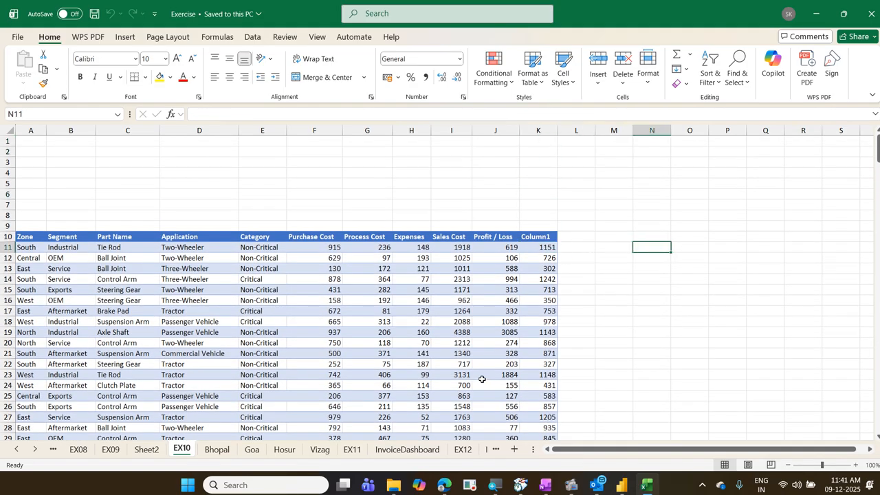
{"action": "key", "text": "Right"}
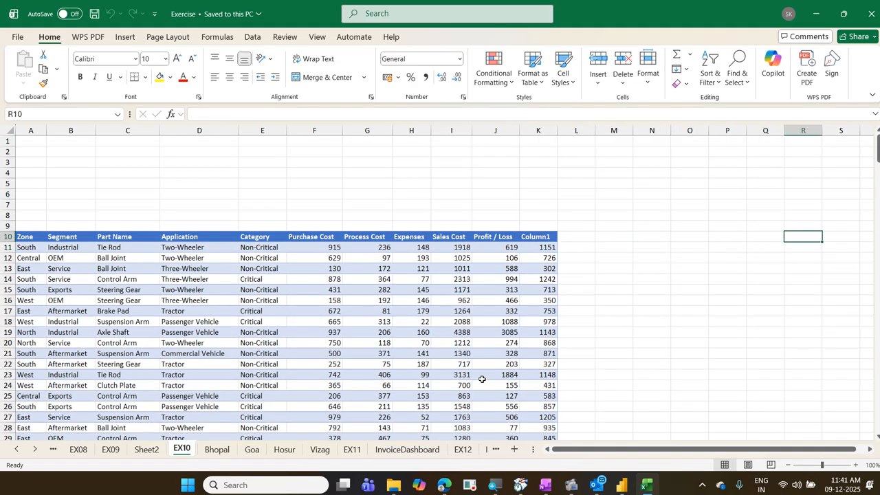
{"action": "key", "text": "Right"}
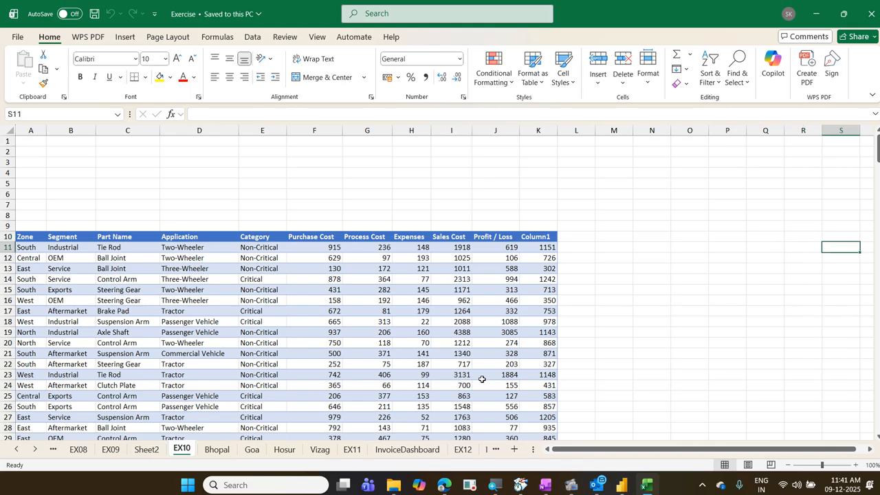
{"action": "type", "text": "kjgjkhg"}
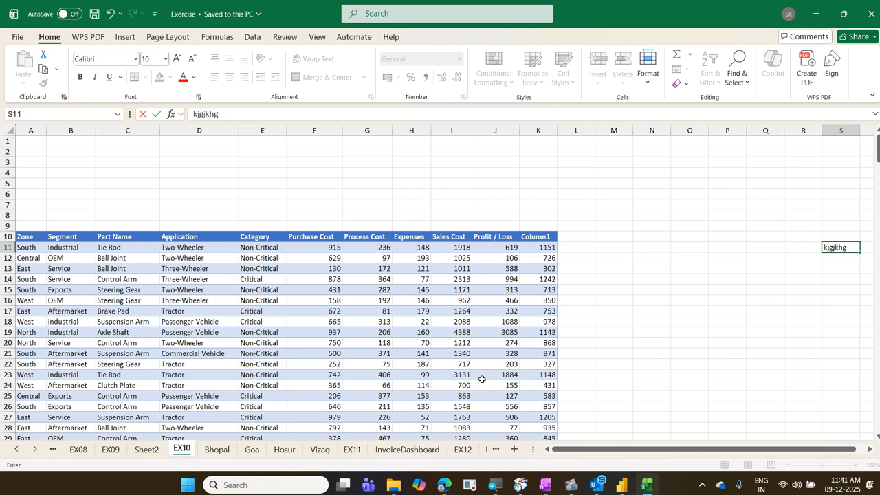
{"action": "key", "text": "Return"}
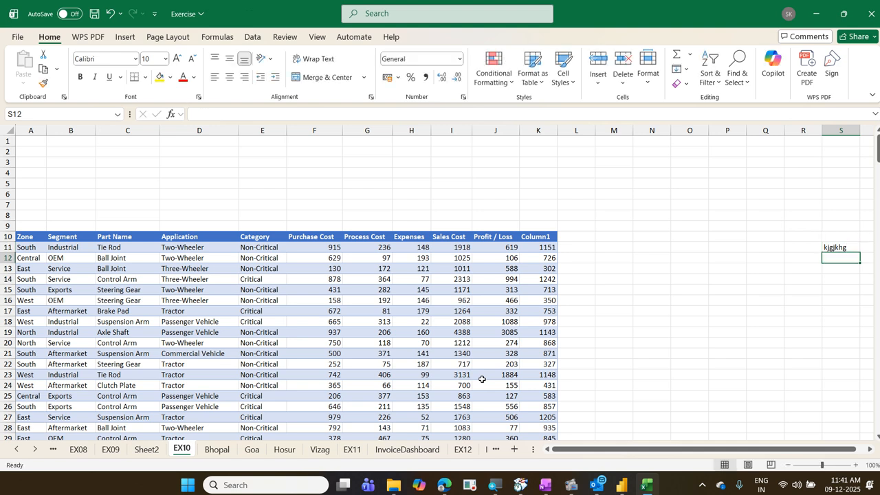
Clear the test text from S11 and return to cell A11.
{"action": "key", "text": "Up"}
{"action": "key", "text": "Delete"}
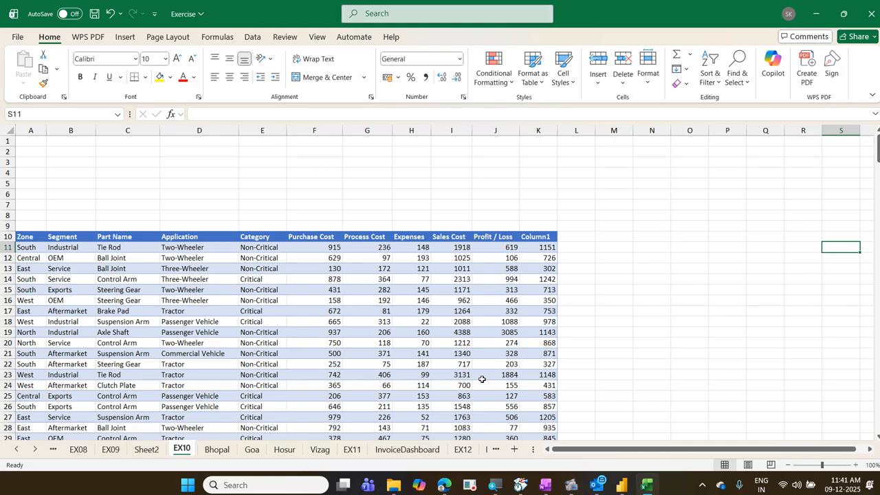
{"action": "key", "text": "ctrl+Left"}
{"action": "key", "text": "ctrl+Left"}
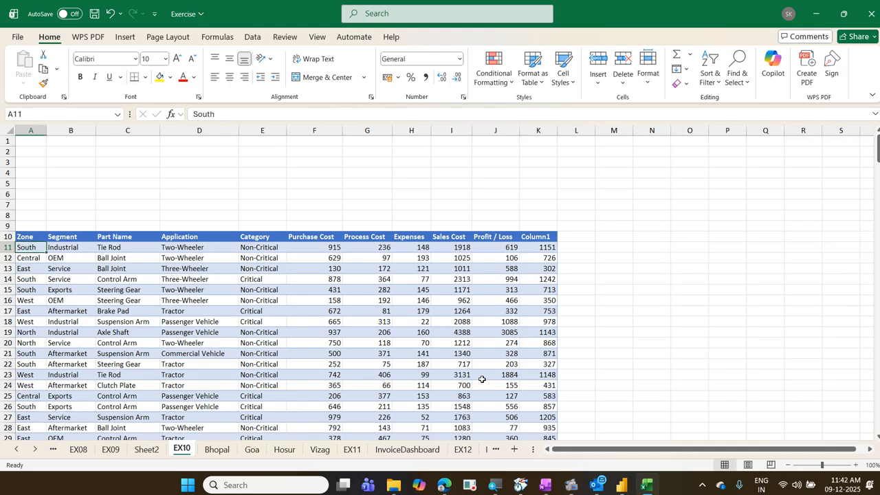
Locate the last used cell of EX10 again and examine the blank columns L to S beside the table.
{"action": "key", "text": "ctrl+End"}
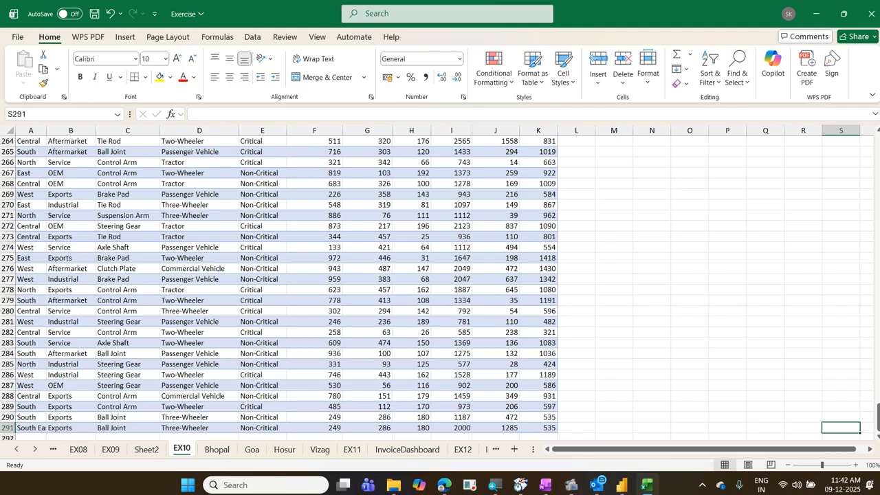
{"action": "mouse_move", "coordinate": [818, 130]}
{"action": "left_mouse_down"}
{"action": "mouse_move", "coordinate": [857, 198]}
{"action": "mouse_move", "coordinate": [869, 415]}
{"action": "left_mouse_up"}
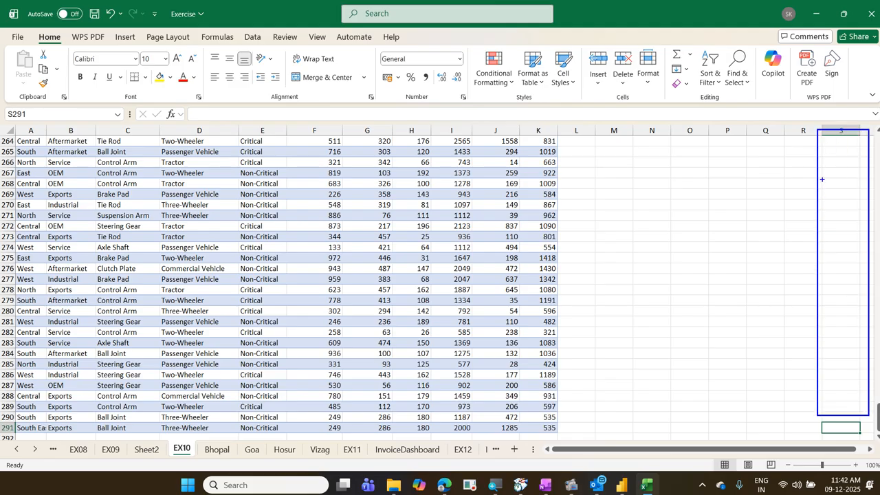
{"action": "left_click_drag", "start_coordinate": [823, 181], "coordinate": [576, 323]}
{"action": "left_click_drag", "start_coordinate": [505, 182], "coordinate": [879, 302]}
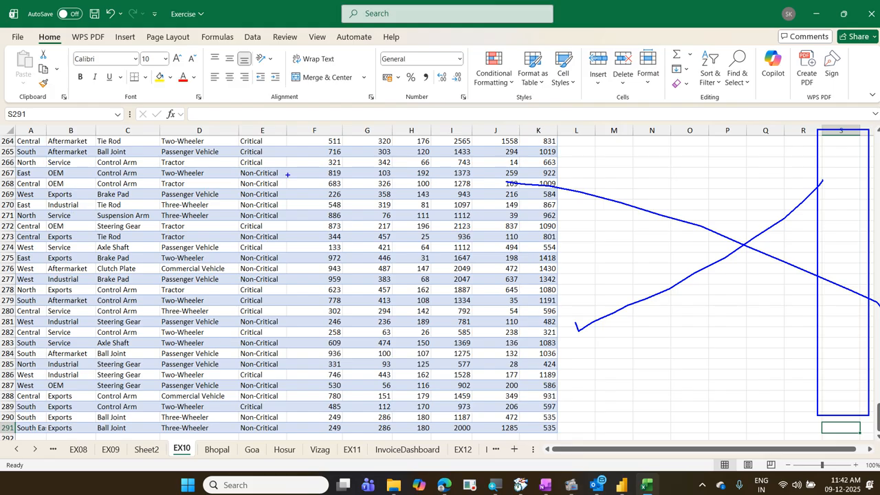
{"action": "left_click_drag", "start_coordinate": [840, 114], "coordinate": [879, 90]}
{"action": "left_click_drag", "start_coordinate": [577, 138], "coordinate": [588, 220]}
{"action": "left_click_drag", "start_coordinate": [617, 144], "coordinate": [630, 218]}
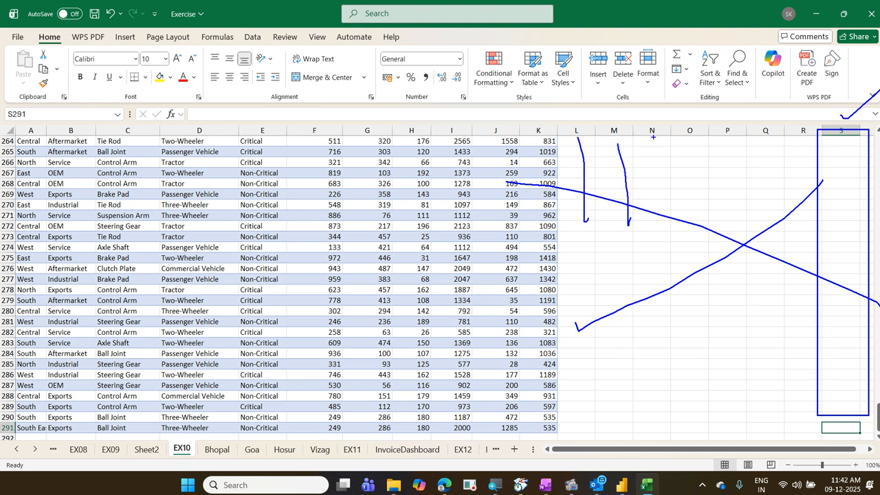
{"action": "left_click_drag", "start_coordinate": [656, 143], "coordinate": [677, 200]}
{"action": "left_click_drag", "start_coordinate": [696, 141], "coordinate": [719, 198]}
{"action": "left_click_drag", "start_coordinate": [776, 143], "coordinate": [843, 311]}
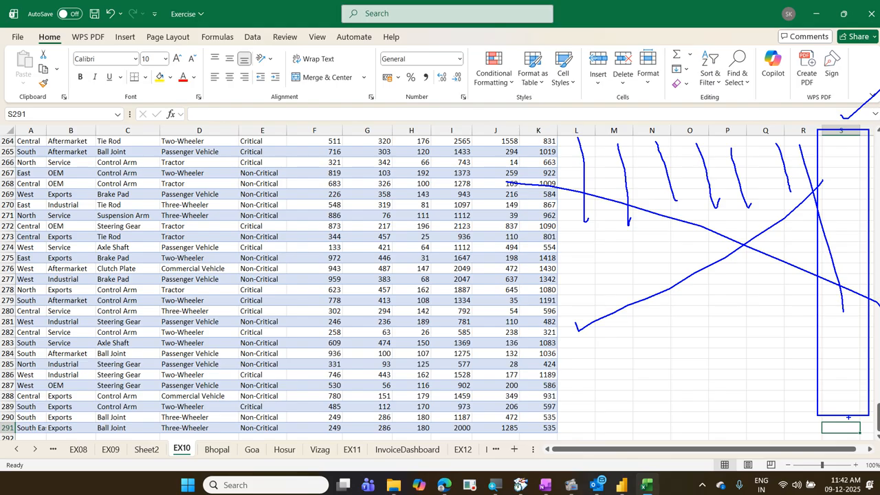
{"action": "key", "text": "Escape"}
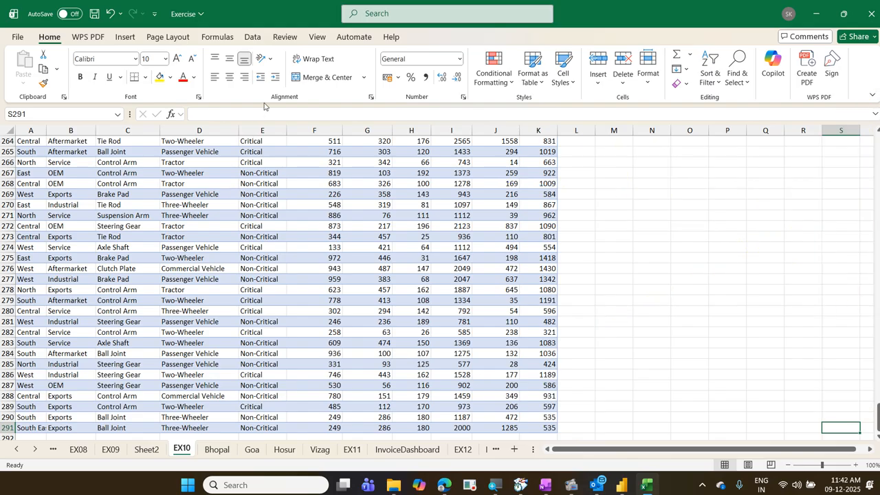
Run a performance check on the Exercise workbook to look for cells that can be optimized.
{"action": "left_click", "coordinate": [280, 38]}
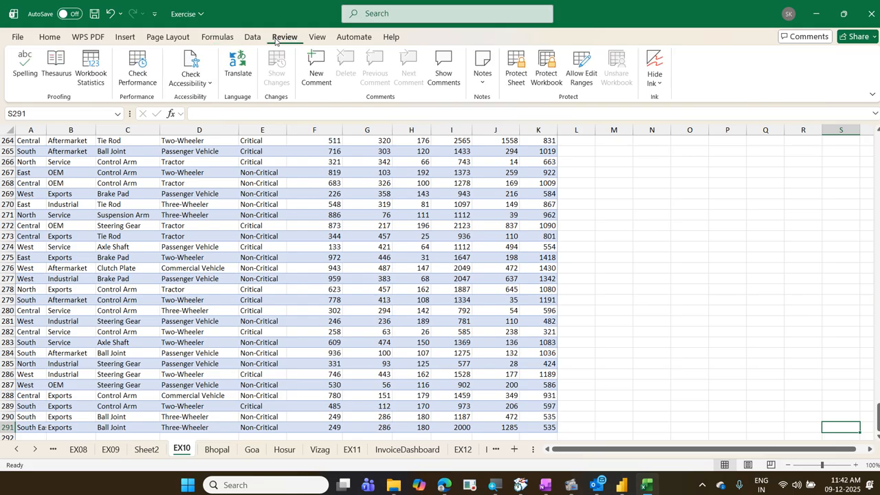
{"action": "left_click", "coordinate": [145, 79]}
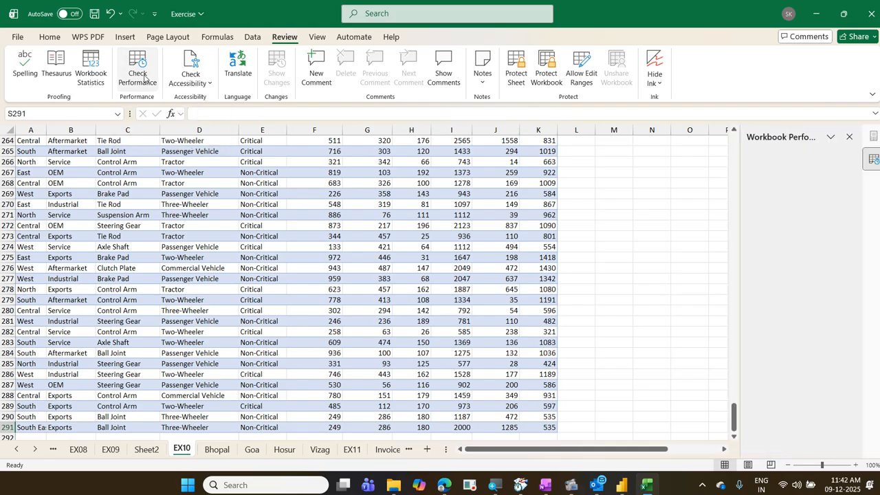
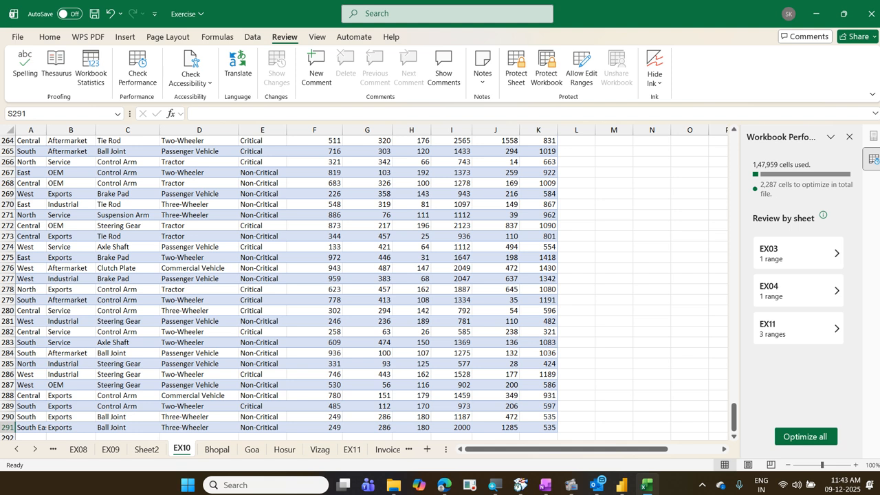
Close the Exercise workbook and switch to the Power Query Editor window with the InvoicePerformance query.
{"action": "left_click", "coordinate": [869, 13]}
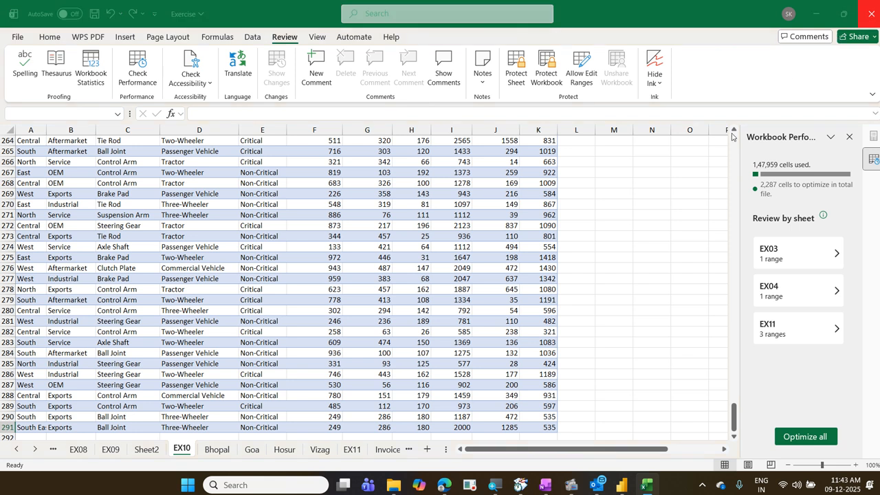
{"action": "left_click", "coordinate": [495, 325]}
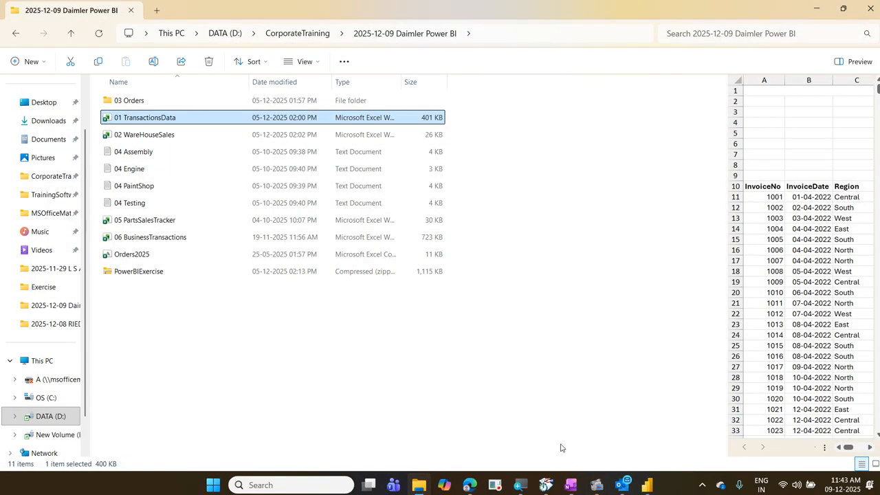
{"action": "mouse_move", "coordinate": [646, 485]}
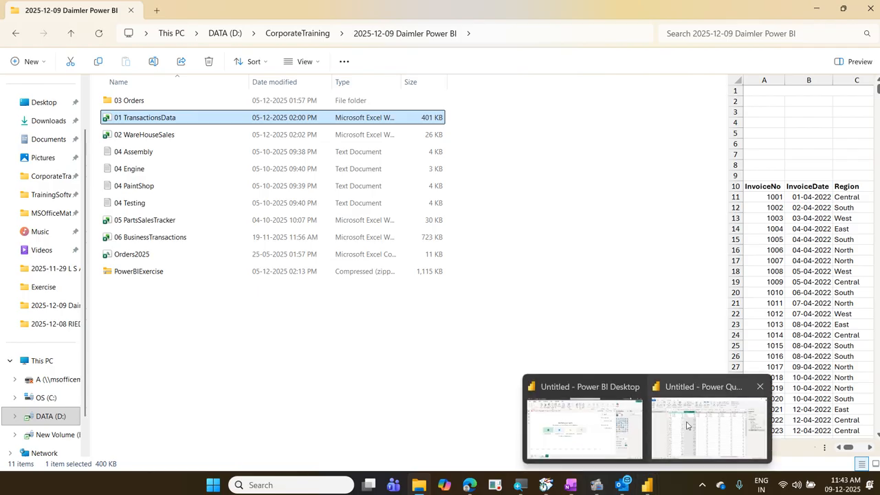
{"action": "left_click", "coordinate": [686, 426]}
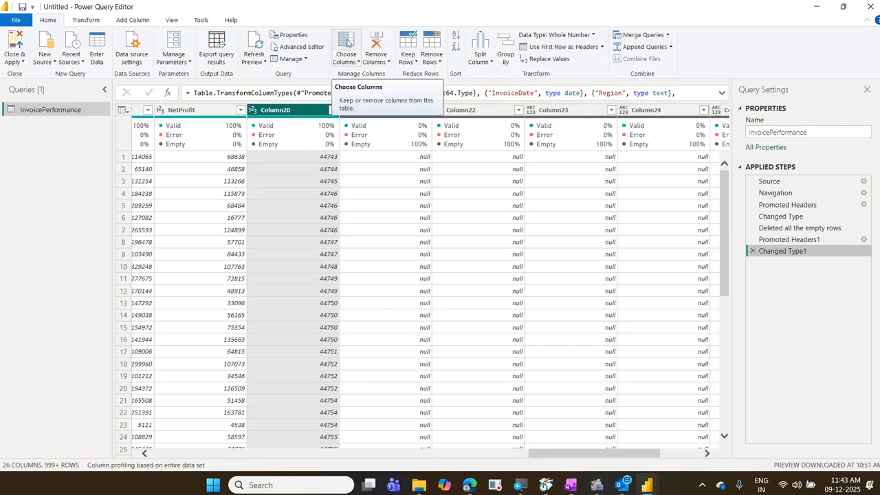
{"action": "left_click", "coordinate": [355, 65]}
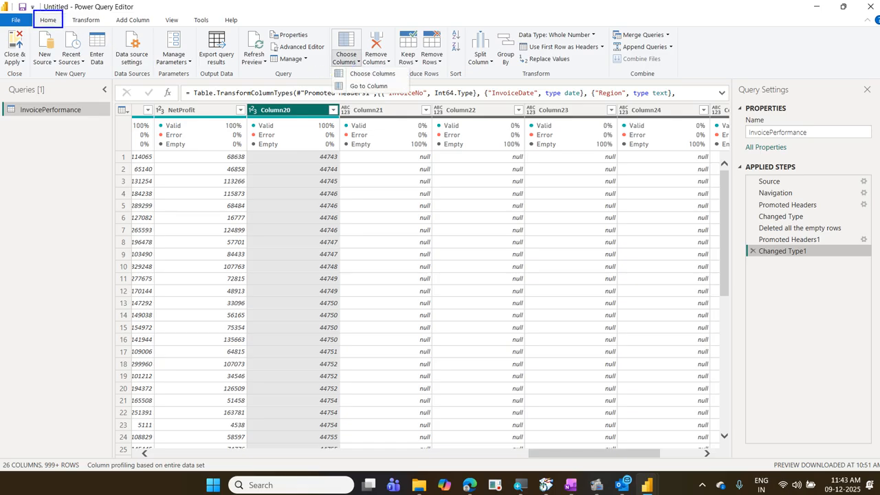
{"action": "mouse_move", "coordinate": [319, 28]}
{"action": "left_mouse_down"}
{"action": "mouse_move", "coordinate": [362, 50]}
{"action": "mouse_move", "coordinate": [361, 67]}
{"action": "mouse_move", "coordinate": [337, 71]}
{"action": "mouse_move", "coordinate": [348, 80]}
{"action": "mouse_move", "coordinate": [407, 81]}
{"action": "left_mouse_up"}
{"action": "left_click_drag", "start_coordinate": [318, 49], "coordinate": [66, 9]}
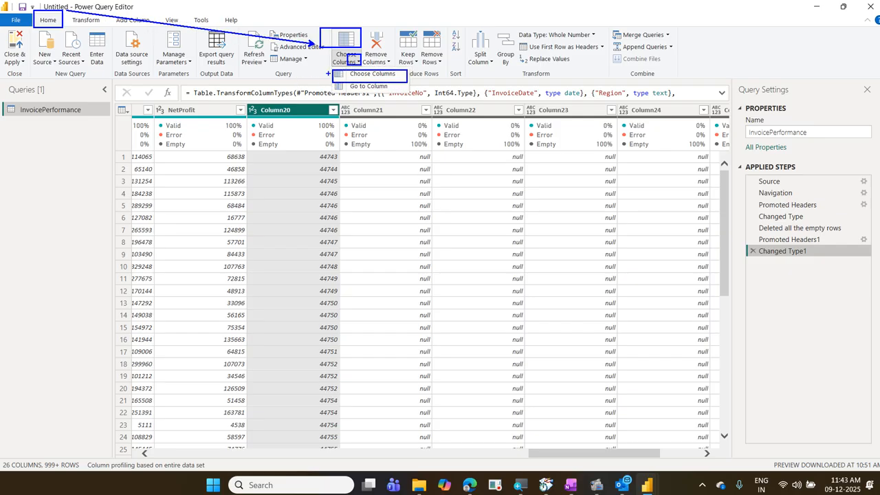
{"action": "mouse_move", "coordinate": [337, 67]}
{"action": "left_mouse_down"}
{"action": "mouse_move", "coordinate": [121, 46]}
{"action": "mouse_move", "coordinate": [77, 22]}
{"action": "left_mouse_up"}
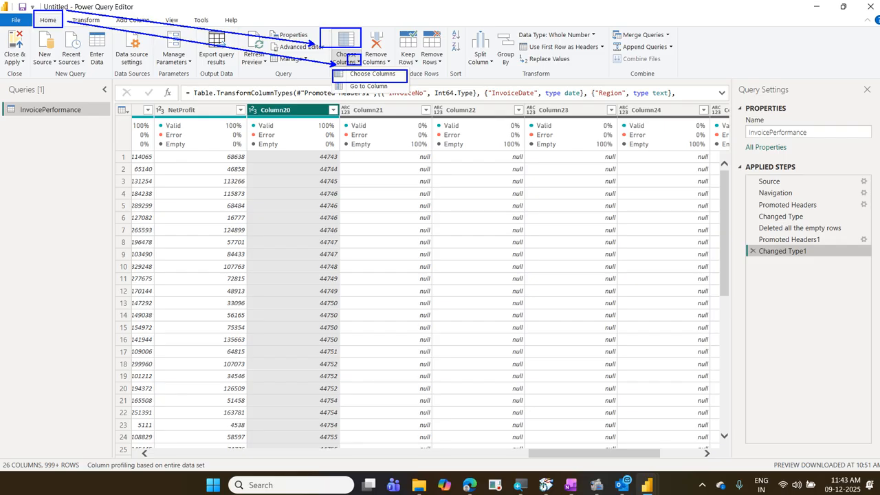
{"action": "key", "text": "Escape"}
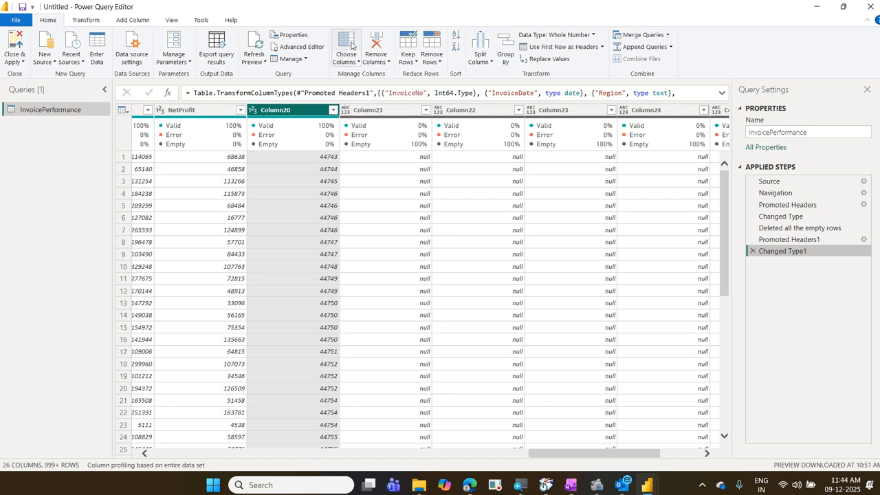
Start Choose Columns on InvoicePerformance and exclude Column20 through Column26 from the columns to keep.
{"action": "left_click", "coordinate": [347, 46]}
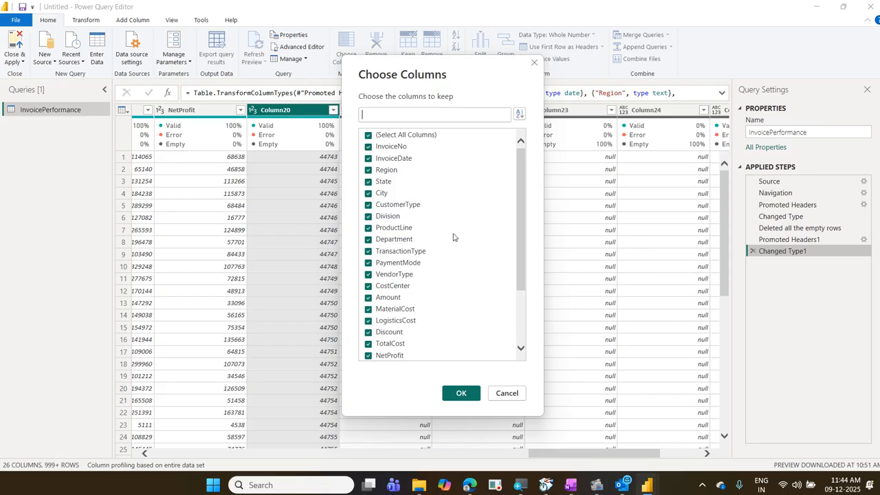
{"action": "scroll", "coordinate": [453, 239], "scroll_direction": "down", "scroll_amount": 3}
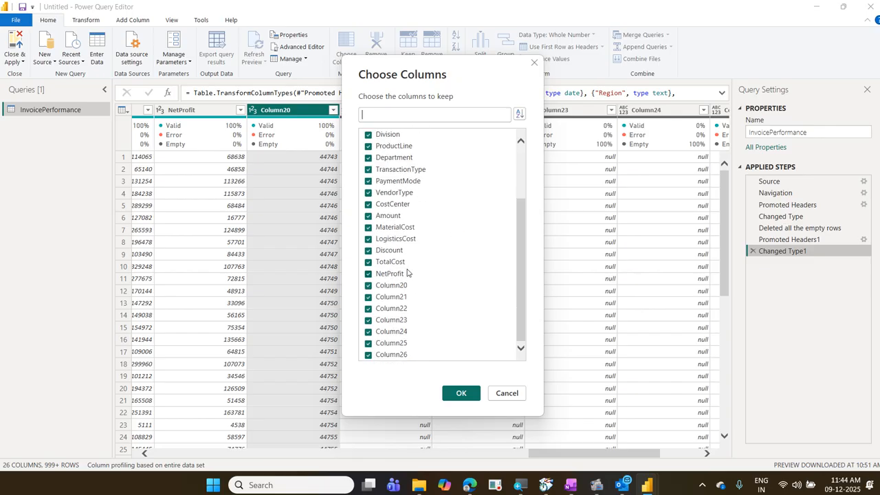
{"action": "left_click", "coordinate": [368, 285]}
{"action": "left_click", "coordinate": [367, 297]}
{"action": "left_click", "coordinate": [369, 309]}
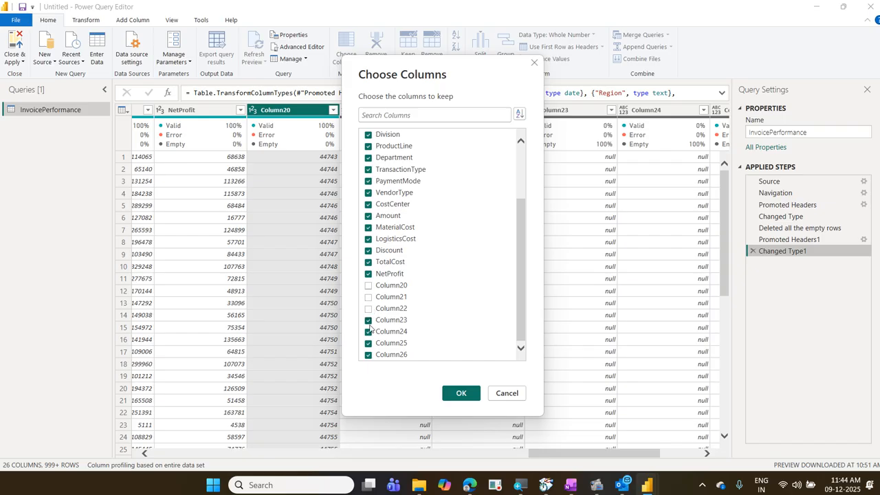
{"action": "left_click", "coordinate": [368, 321]}
{"action": "left_click", "coordinate": [368, 332]}
{"action": "left_click", "coordinate": [368, 344]}
{"action": "left_click", "coordinate": [368, 354]}
Check the list of columns to keep, exclude NetProfit as well, and apply the column selection.
{"action": "scroll", "coordinate": [440, 288], "scroll_direction": "up", "scroll_amount": 3}
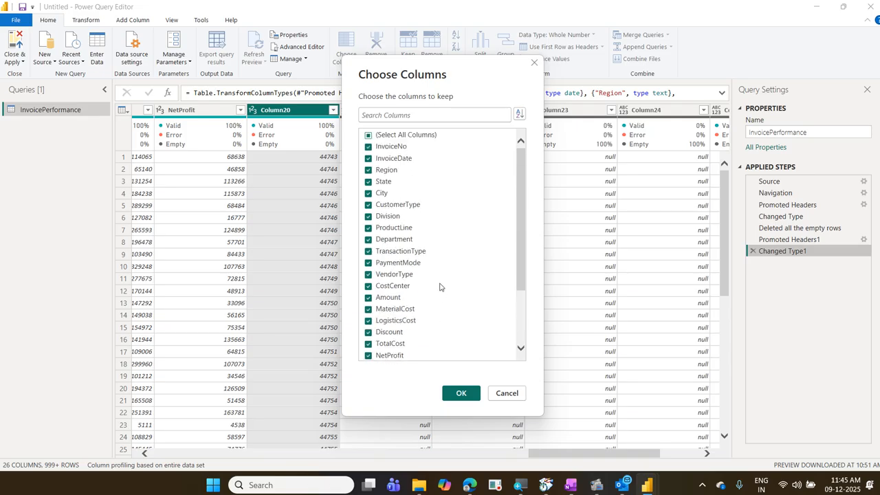
{"action": "scroll", "coordinate": [441, 287], "scroll_direction": "down", "scroll_amount": 1}
{"action": "scroll", "coordinate": [444, 284], "scroll_direction": "down", "scroll_amount": 1}
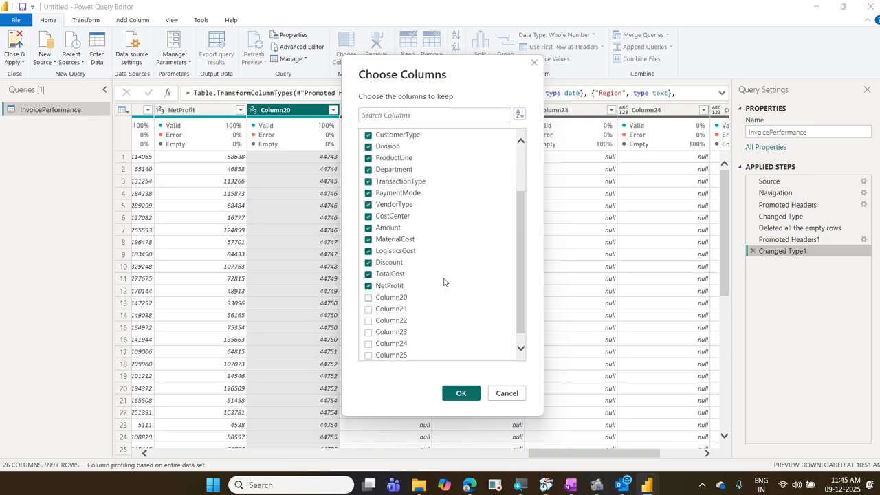
{"action": "scroll", "coordinate": [444, 281], "scroll_direction": "up", "scroll_amount": 1}
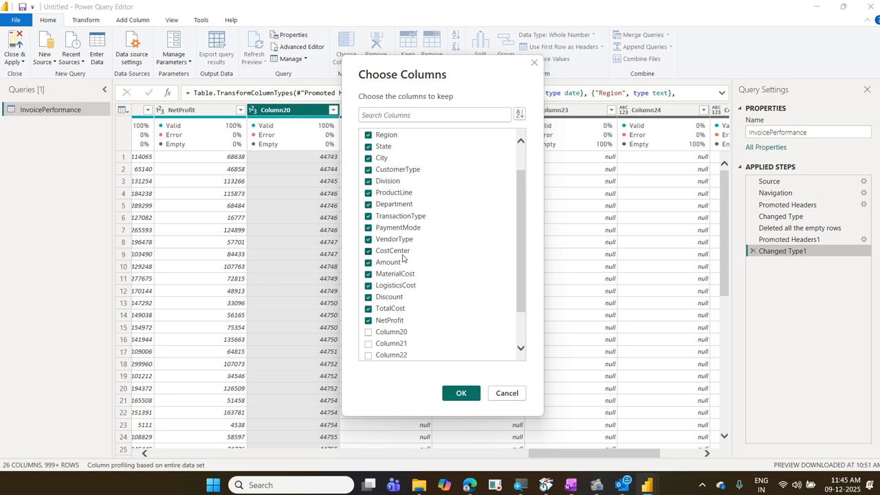
{"action": "scroll", "coordinate": [442, 260], "scroll_direction": "down", "scroll_amount": 2}
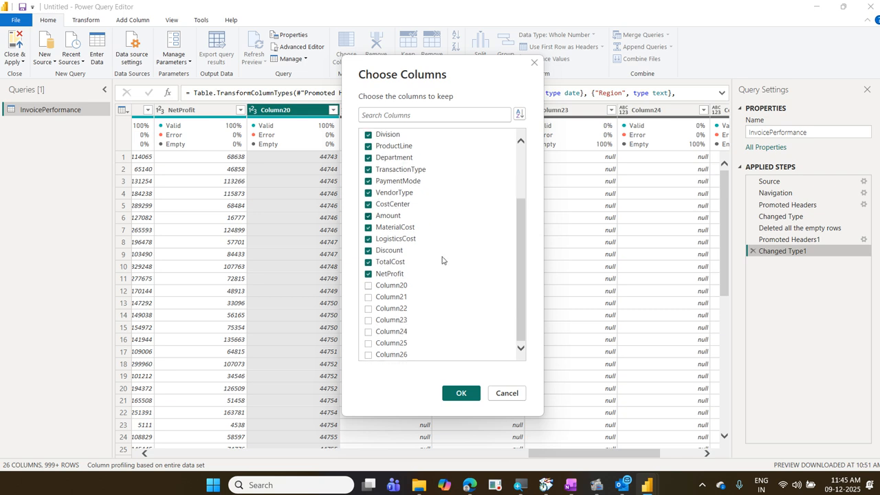
{"action": "left_click", "coordinate": [369, 275]}
{"action": "left_click", "coordinate": [471, 392]}
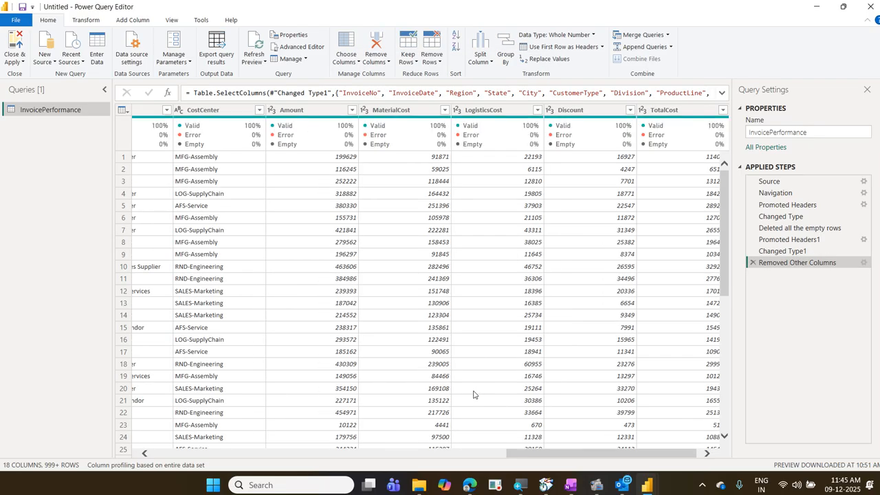
Edit the Removed Other Columns step so that NetProfit is kept again.
{"action": "left_click", "coordinate": [706, 453]}
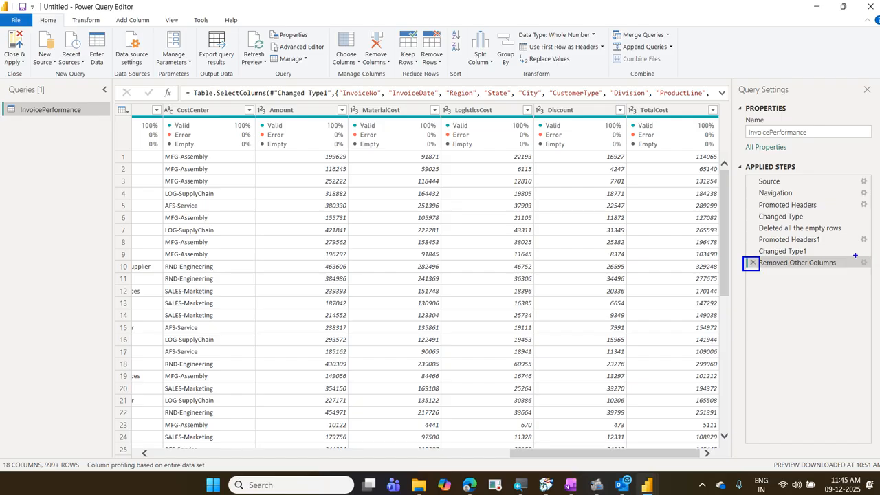
{"action": "left_click_drag", "start_coordinate": [855, 255], "coordinate": [870, 271]}
{"action": "mouse_move", "coordinate": [858, 273]}
{"action": "left_mouse_down"}
{"action": "mouse_move", "coordinate": [876, 264]}
{"action": "mouse_move", "coordinate": [865, 253]}
{"action": "mouse_move", "coordinate": [854, 273]}
{"action": "left_mouse_up"}
{"action": "key", "text": "Escape"}
{"action": "left_click", "coordinate": [864, 263]}
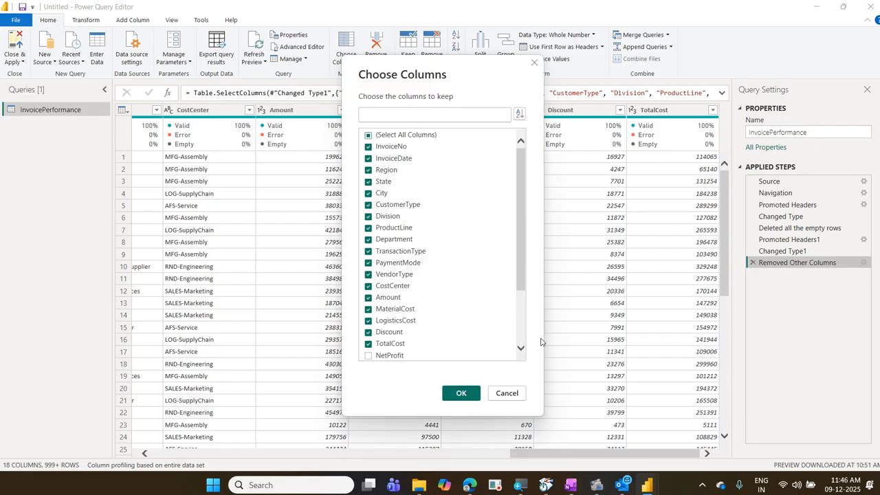
{"action": "left_click", "coordinate": [369, 356]}
{"action": "left_click", "coordinate": [450, 392]}
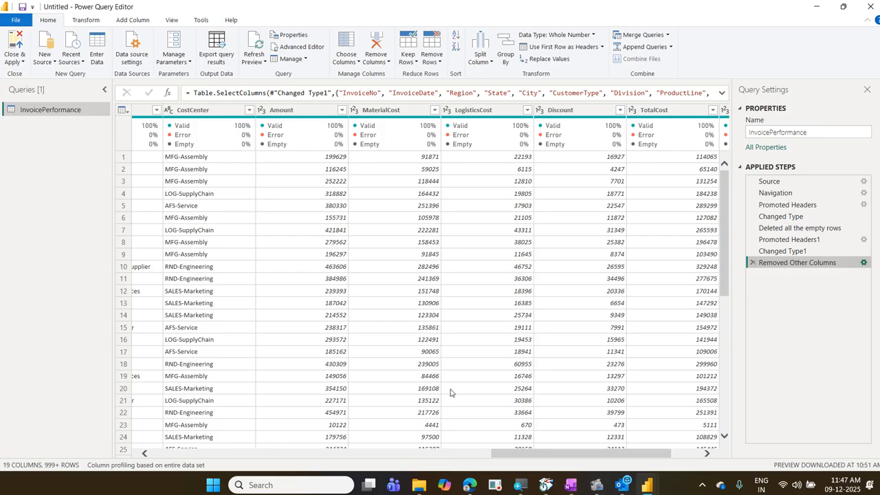
{"action": "left_click", "coordinate": [665, 110]}
{"action": "double_click", "coordinate": [667, 110]}
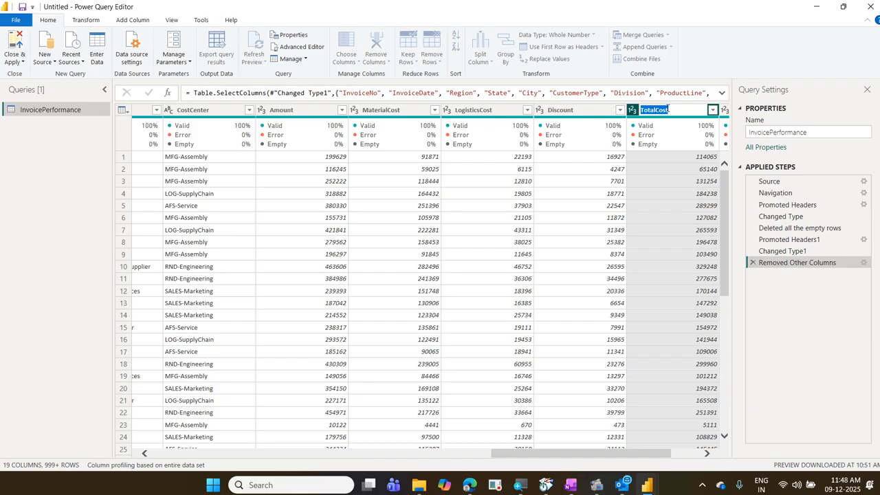
{"action": "key", "text": "Return"}
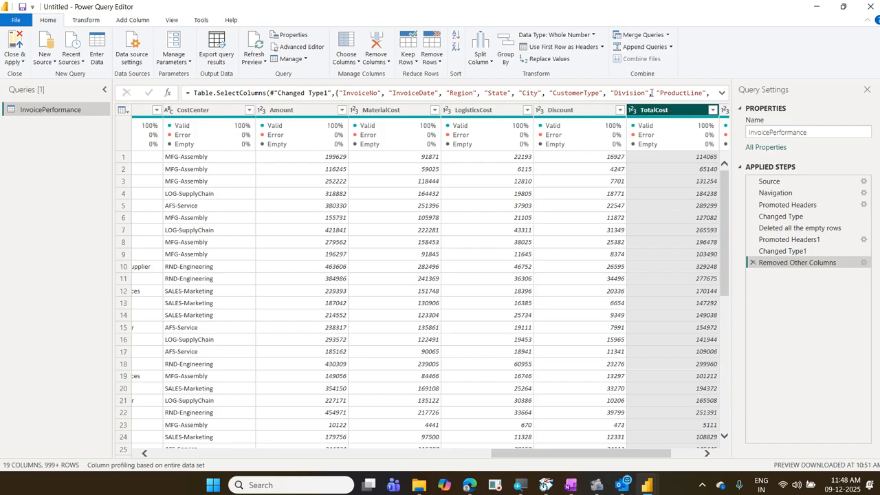
Check the column quality of InvoicePerformance back to the PaymentMode column and look at the operations available for that column.
{"action": "left_click", "coordinate": [180, 22]}
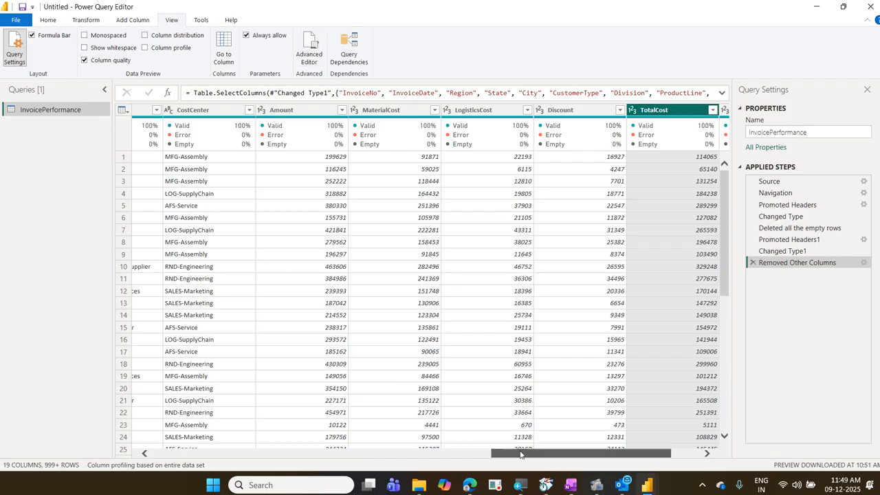
{"action": "left_click_drag", "start_coordinate": [521, 454], "coordinate": [415, 458]}
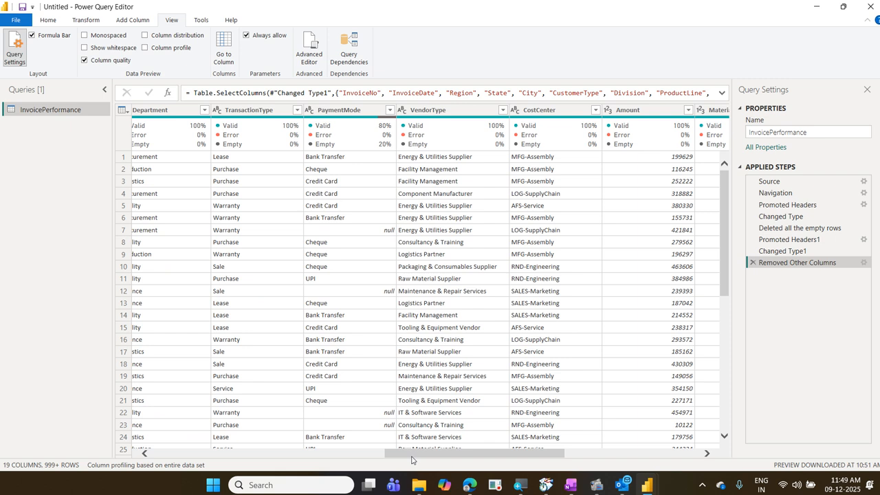
{"action": "left_click_drag", "start_coordinate": [413, 458], "coordinate": [377, 457]}
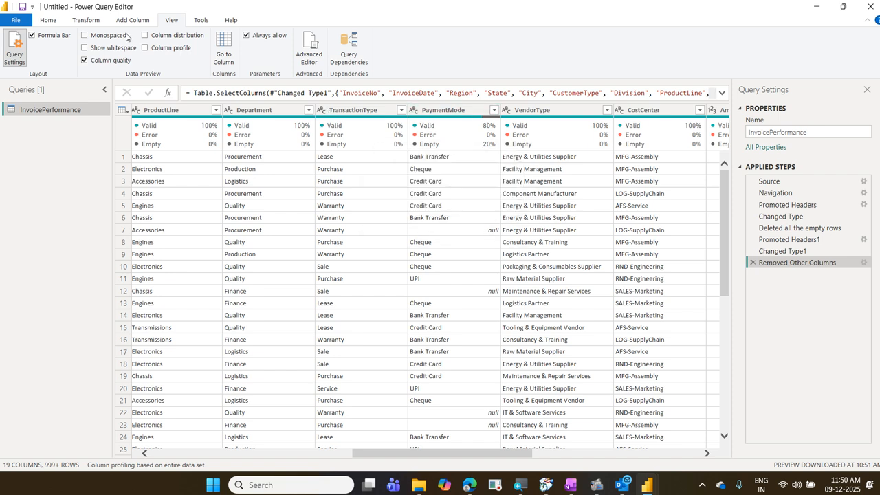
{"action": "left_click", "coordinate": [49, 21]}
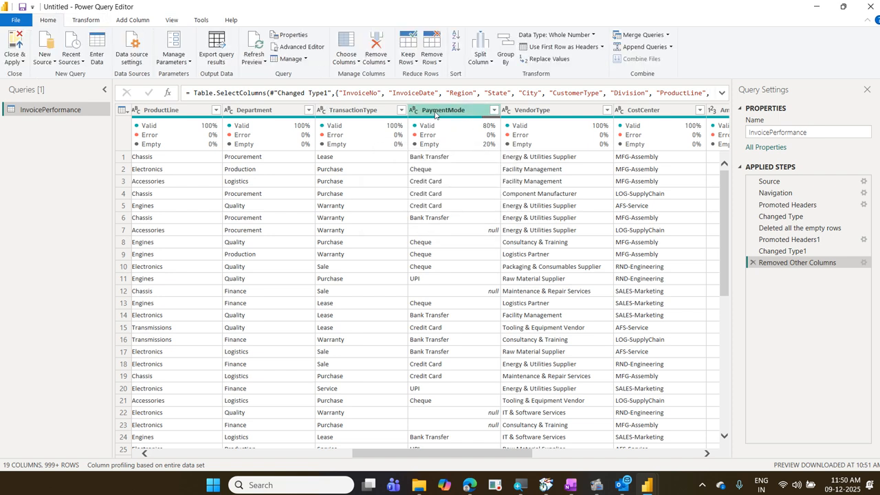
{"action": "right_click", "coordinate": [436, 114]}
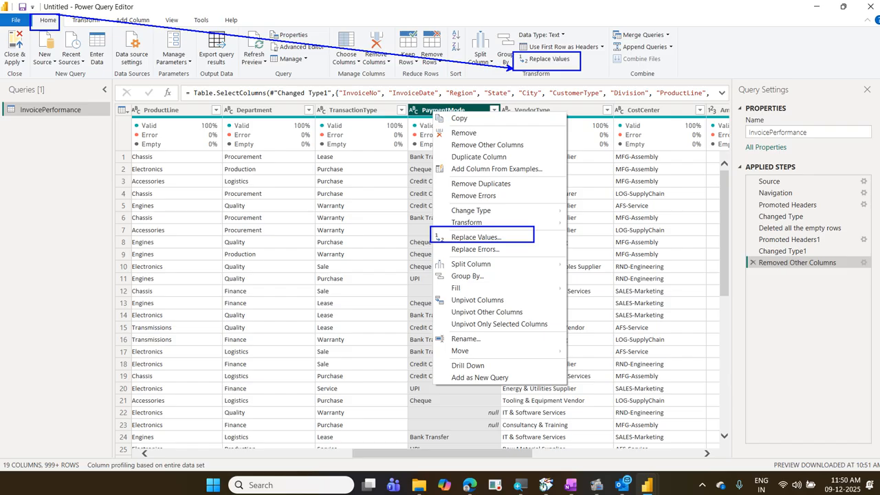
{"action": "key", "text": "Escape"}
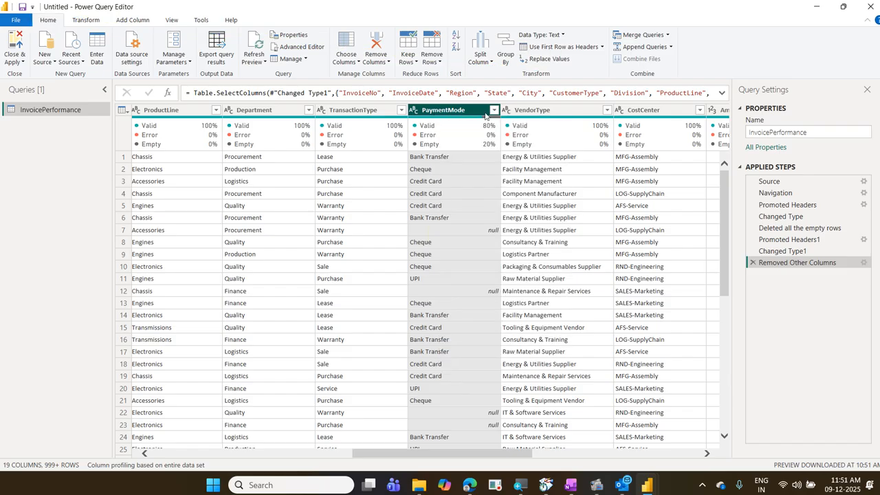
{"action": "left_click", "coordinate": [548, 62]}
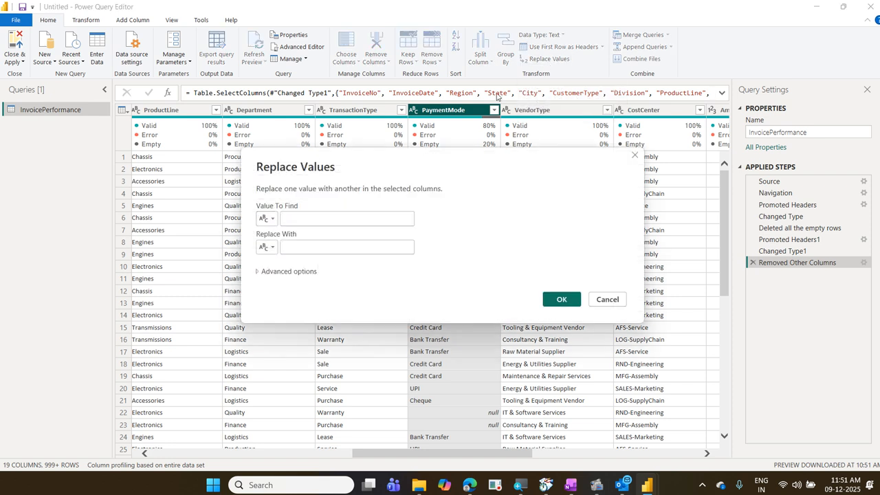
{"action": "type", "text": "null"}
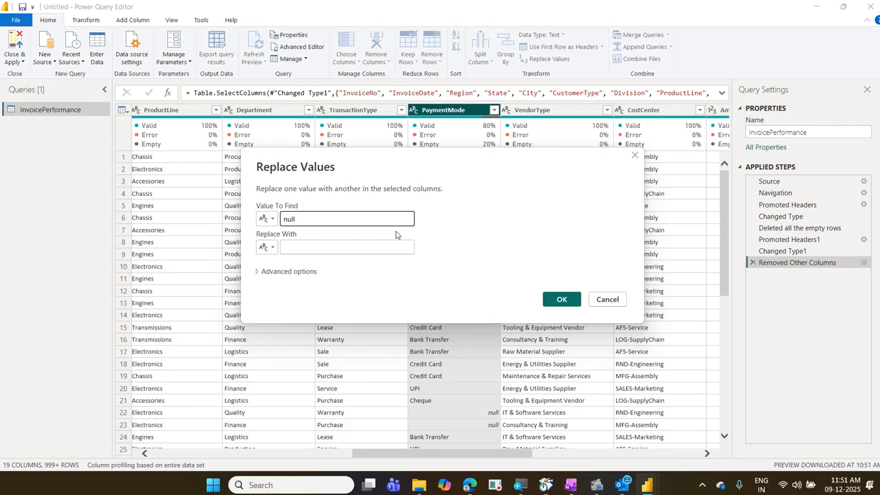
{"action": "left_click", "coordinate": [327, 246]}
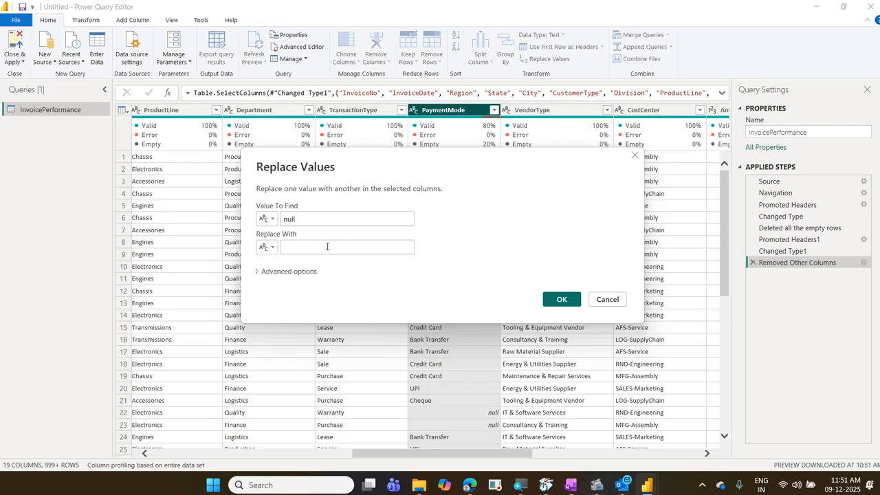
{"action": "type", "text": "Cah"}
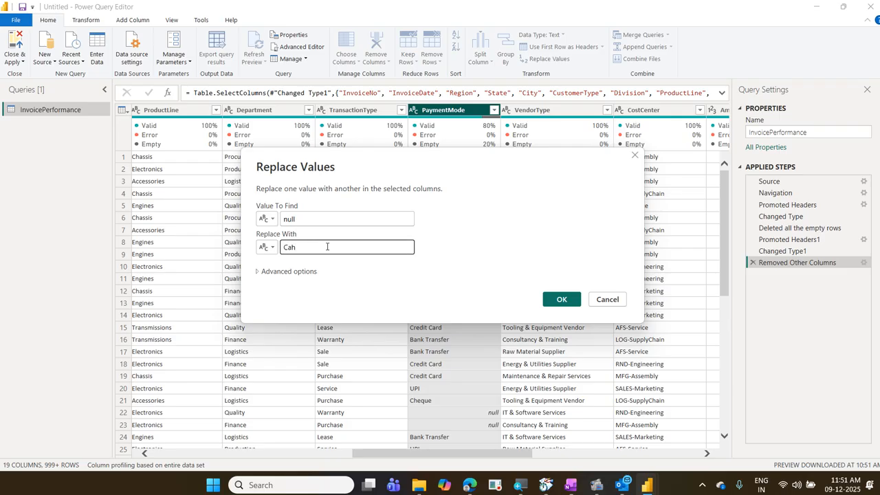
{"action": "type", "text": "s"}
{"action": "key", "text": "Escape"}
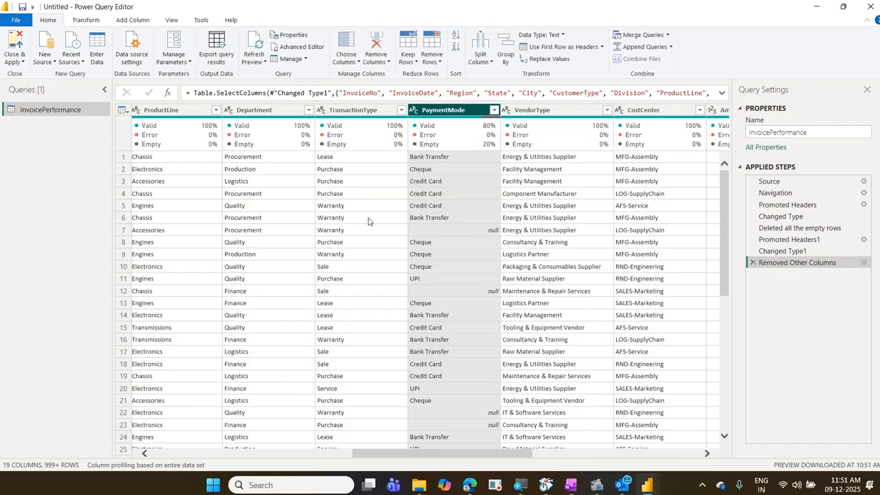
Replace the null values in the PaymentMode column with "Cahs".
{"action": "right_click", "coordinate": [434, 115]}
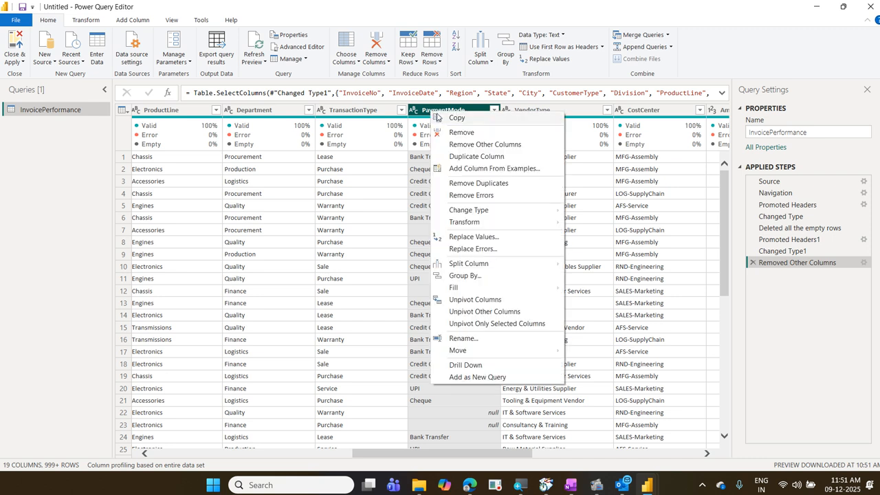
{"action": "left_click", "coordinate": [500, 237]}
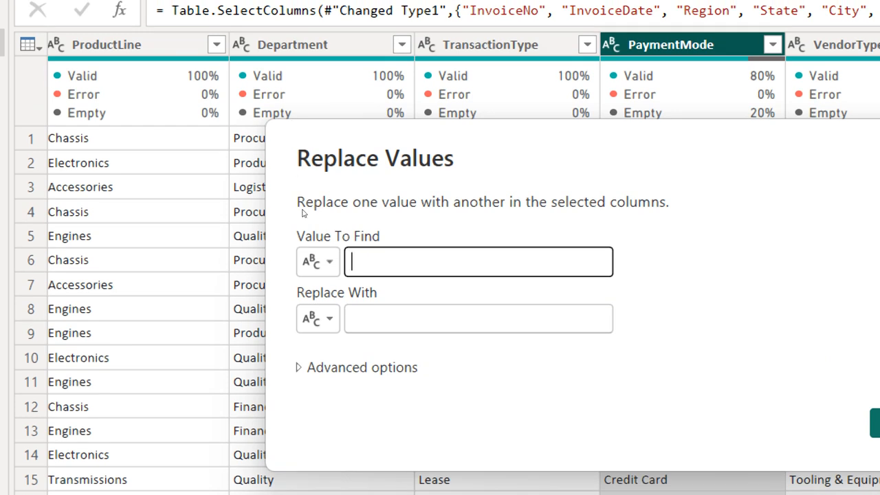
{"action": "type", "text": "null"}
{"action": "key", "text": "Tab"}
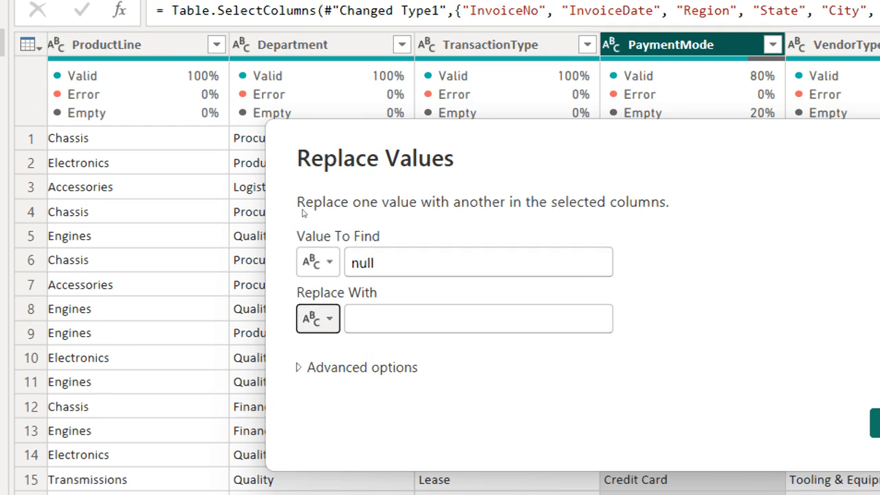
{"action": "key", "text": "Tab"}
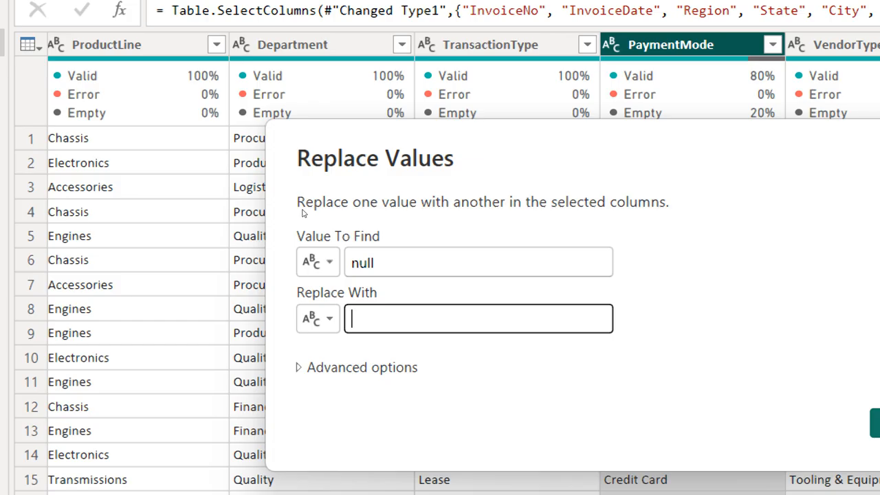
{"action": "type", "text": "Cahs"}
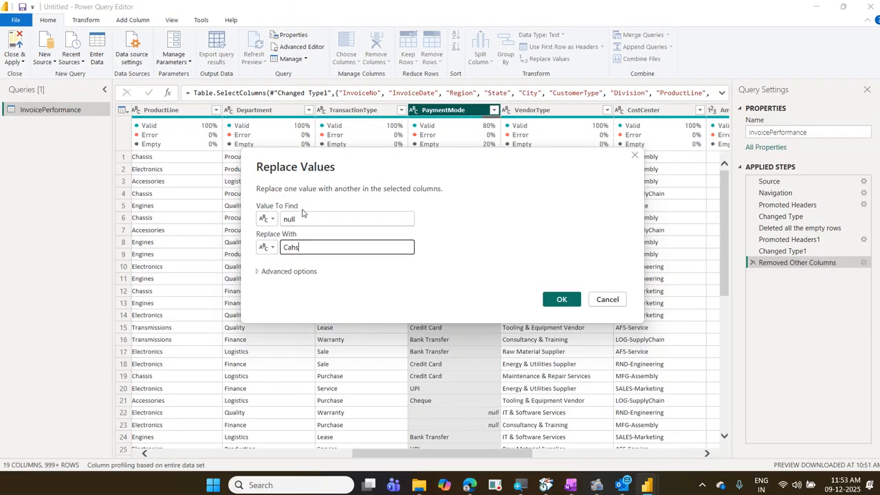
{"action": "left_click", "coordinate": [560, 301]}
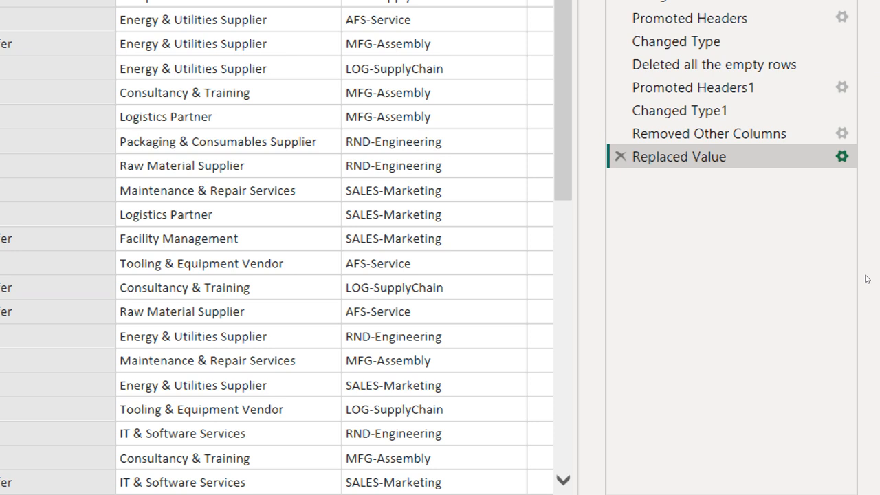
Edit the Replaced Value step so that null is replaced with "Cash".
{"action": "left_click", "coordinate": [842, 157]}
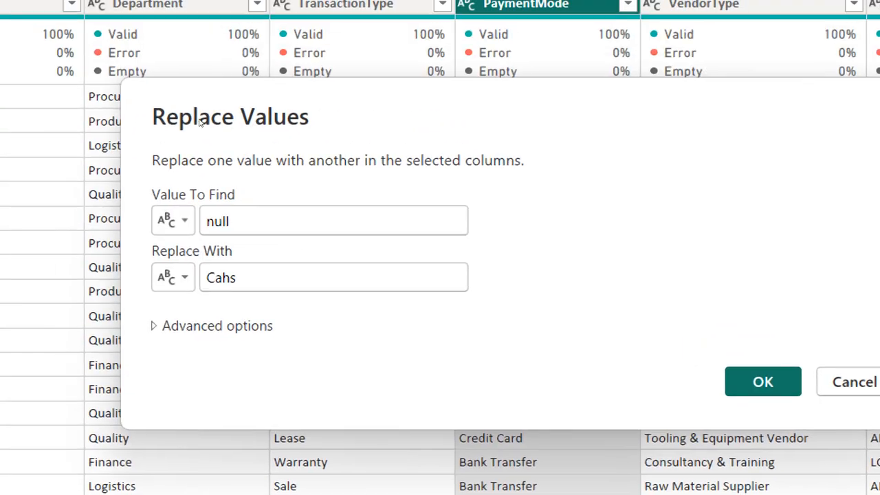
{"action": "left_click", "coordinate": [320, 269]}
{"action": "key", "text": "BackSpace"}
{"action": "key", "text": "BackSpace"}
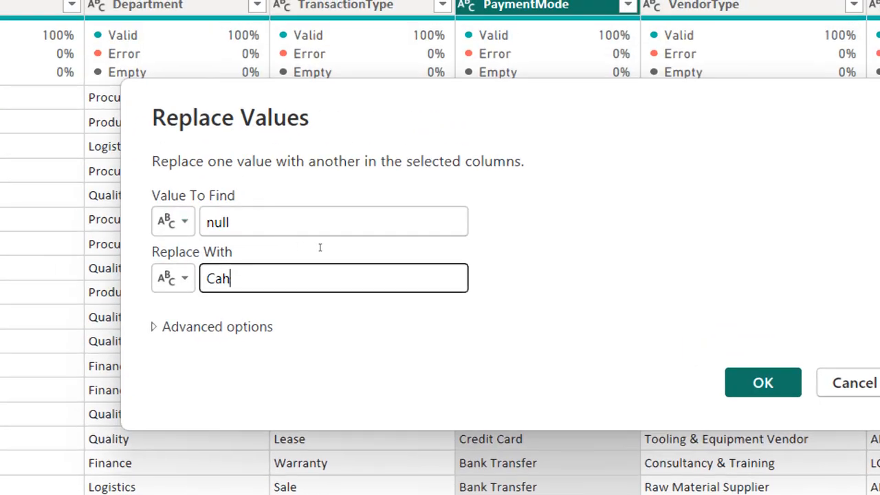
{"action": "type", "text": "sh"}
{"action": "key", "text": "Return"}
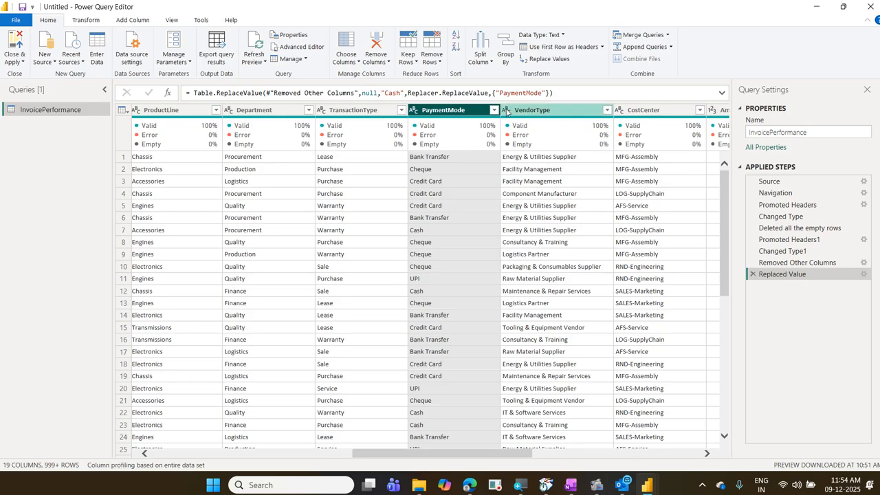
Review the column quality of all InvoicePerformance columns from InvoiceNo through NetProfit.
{"action": "right_click", "coordinate": [476, 114]}
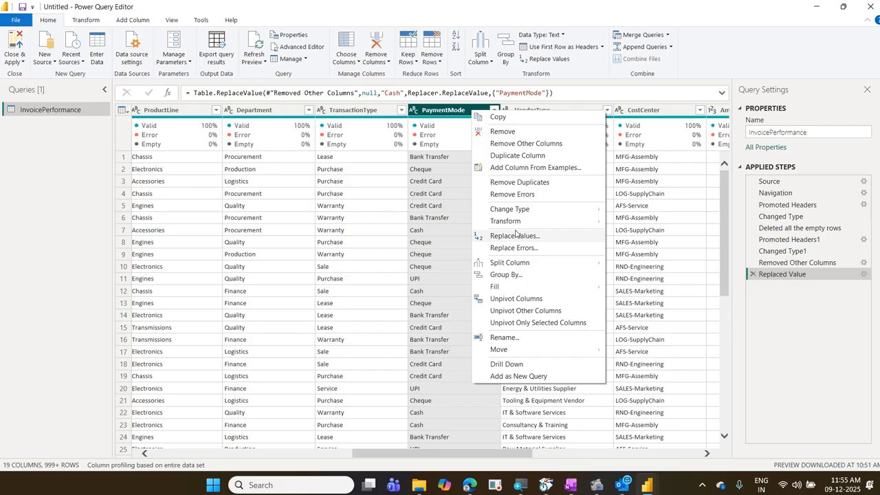
{"action": "left_click", "coordinate": [517, 236]}
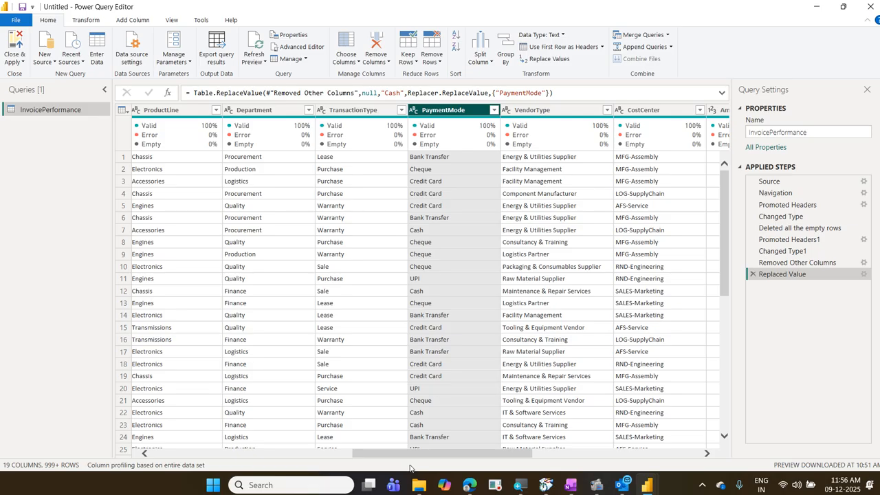
{"action": "left_click_drag", "start_coordinate": [411, 453], "coordinate": [162, 446]}
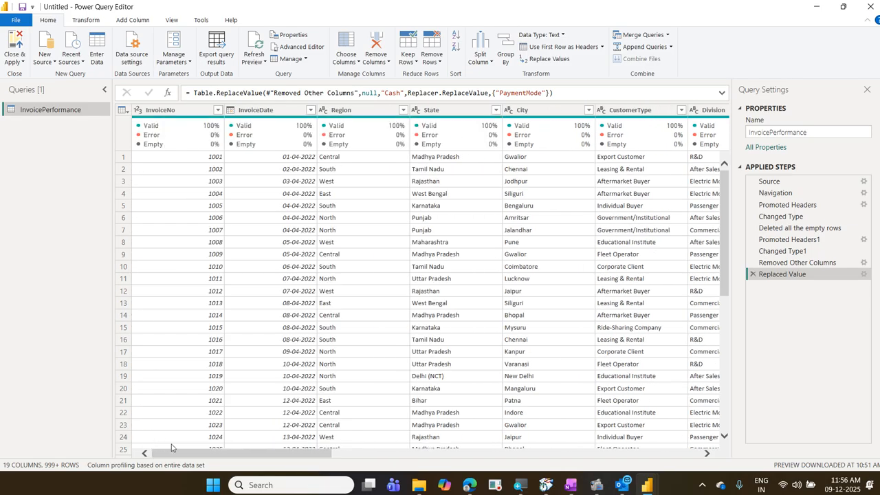
{"action": "left_click_drag", "start_coordinate": [182, 459], "coordinate": [3, 456]}
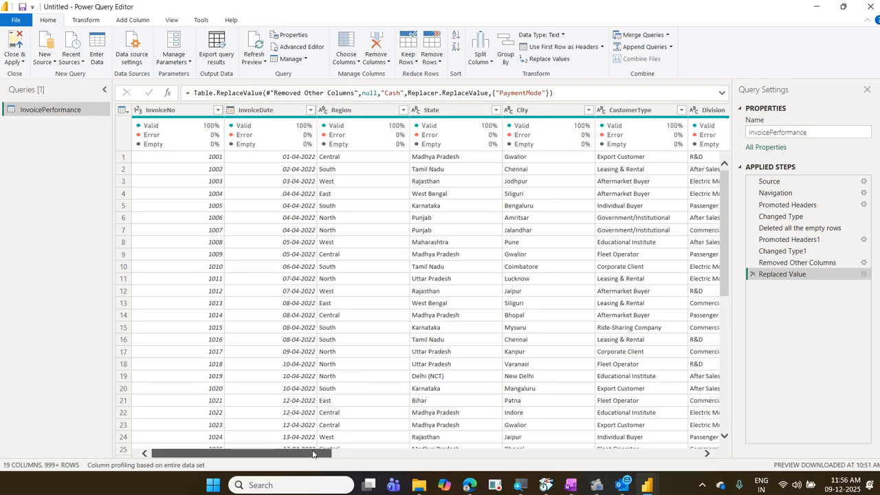
{"action": "left_click_drag", "start_coordinate": [316, 452], "coordinate": [718, 415]}
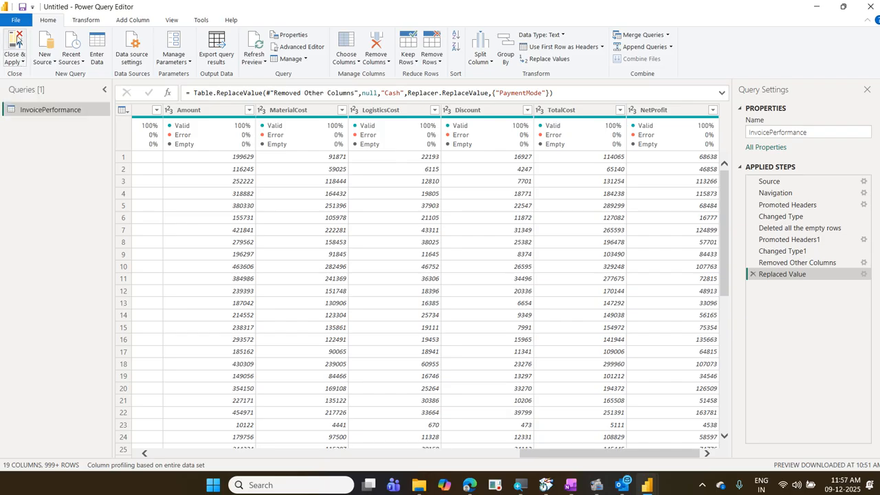
Apply the query changes, close Power Query Editor, and load InvoicePerformance into the Power BI Desktop report.
{"action": "left_click", "coordinate": [19, 63]}
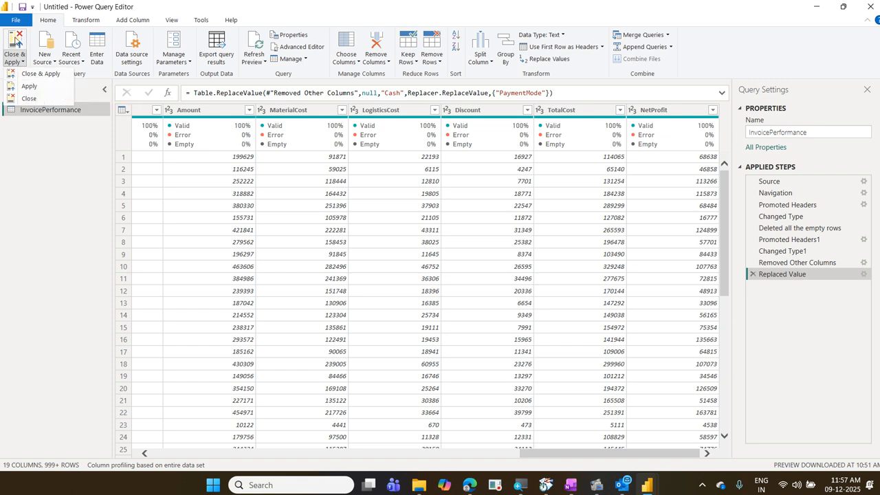
{"action": "left_click", "coordinate": [200, 5]}
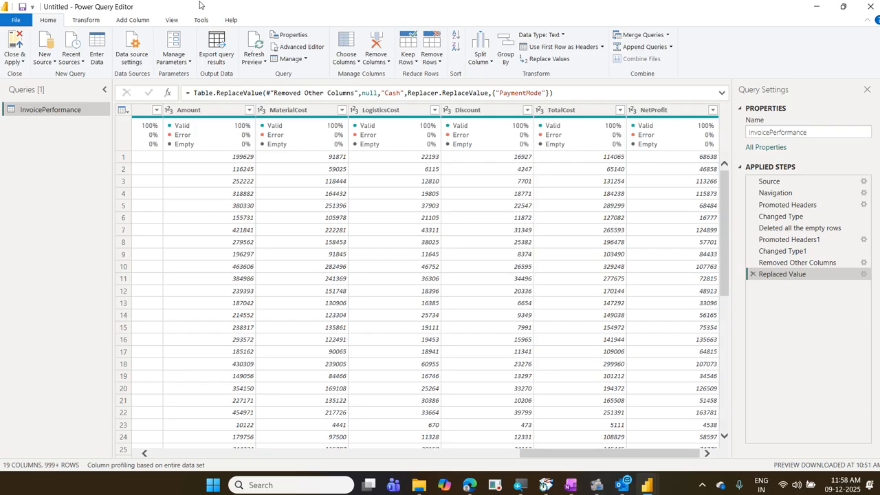
{"action": "left_click", "coordinate": [16, 43]}
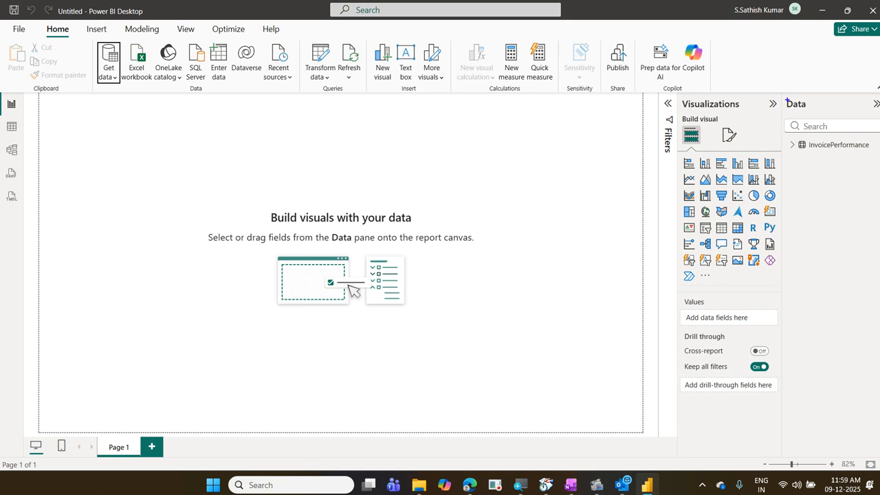
{"action": "mouse_move", "coordinate": [783, 95]}
{"action": "left_mouse_down"}
{"action": "mouse_move", "coordinate": [831, 113]}
{"action": "mouse_move", "coordinate": [879, 113]}
{"action": "left_mouse_up"}
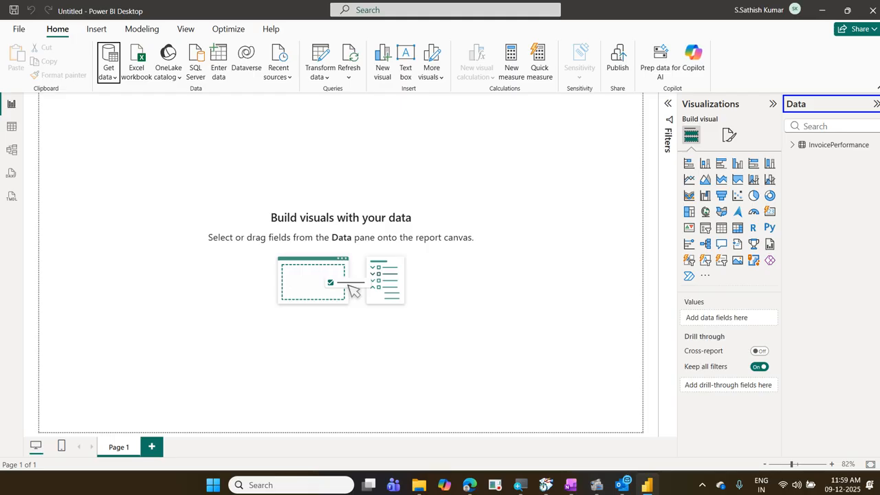
{"action": "mouse_move", "coordinate": [786, 136]}
{"action": "left_mouse_down"}
{"action": "mouse_move", "coordinate": [813, 157]}
{"action": "mouse_move", "coordinate": [874, 160]}
{"action": "mouse_move", "coordinate": [861, 159]}
{"action": "mouse_move", "coordinate": [879, 141]}
{"action": "mouse_move", "coordinate": [831, 122]}
{"action": "mouse_move", "coordinate": [792, 167]}
{"action": "mouse_move", "coordinate": [872, 163]}
{"action": "left_mouse_up"}
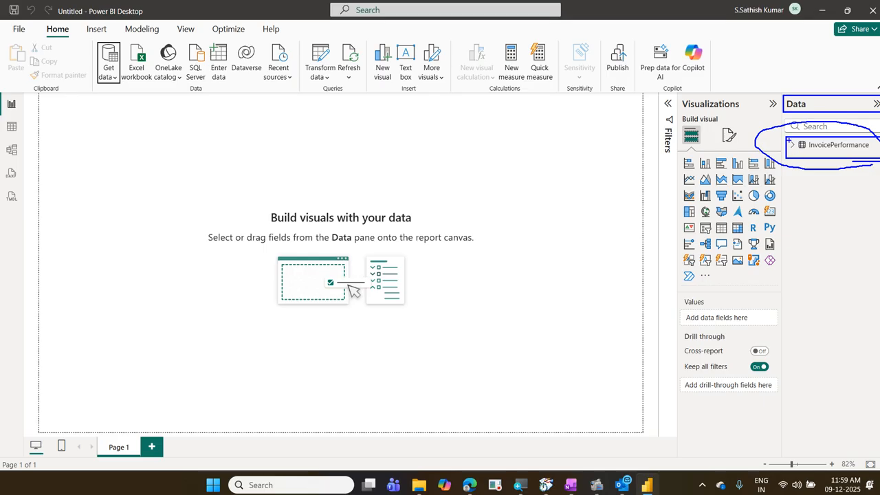
{"action": "left_click_drag", "start_coordinate": [787, 138], "coordinate": [799, 154]}
{"action": "key", "text": "Escape"}
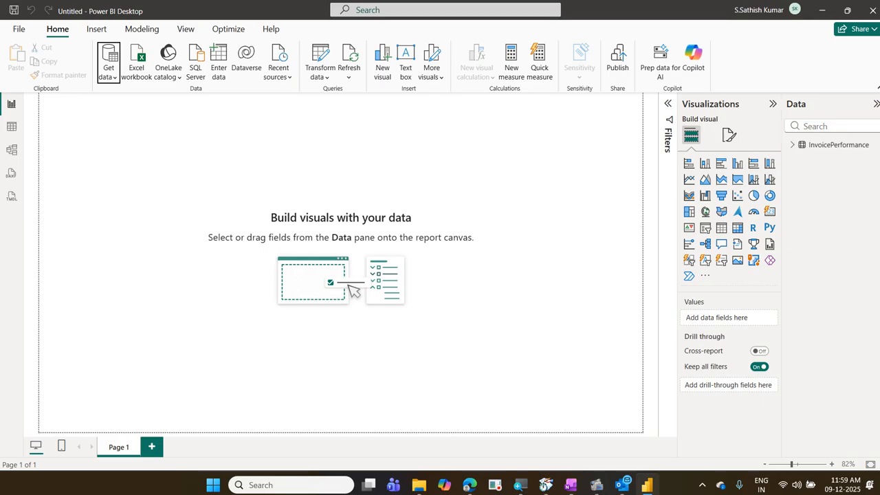
Expand the InvoicePerformance table's field list and examine which fields are numeric, date or text.
{"action": "left_click", "coordinate": [793, 145]}
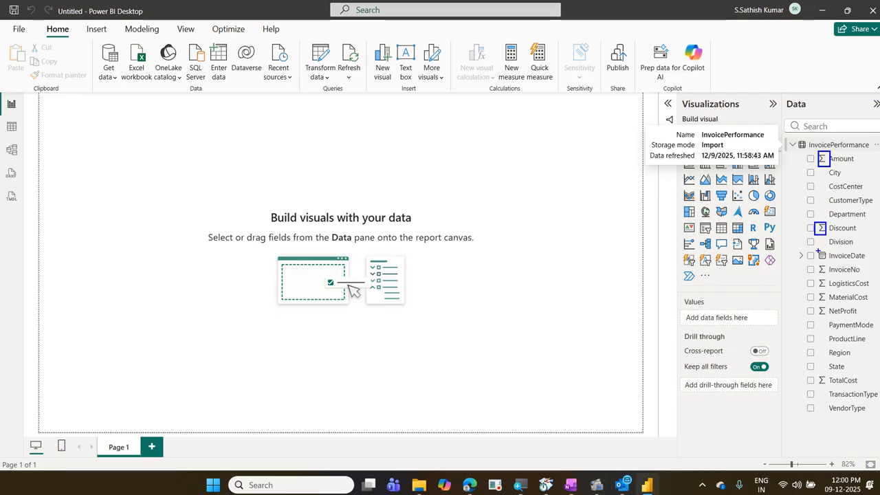
{"action": "left_click_drag", "start_coordinate": [817, 250], "coordinate": [828, 316]}
{"action": "mouse_move", "coordinate": [814, 264]}
{"action": "left_mouse_down"}
{"action": "mouse_move", "coordinate": [830, 258]}
{"action": "mouse_move", "coordinate": [820, 248]}
{"action": "mouse_move", "coordinate": [811, 261]}
{"action": "left_mouse_up"}
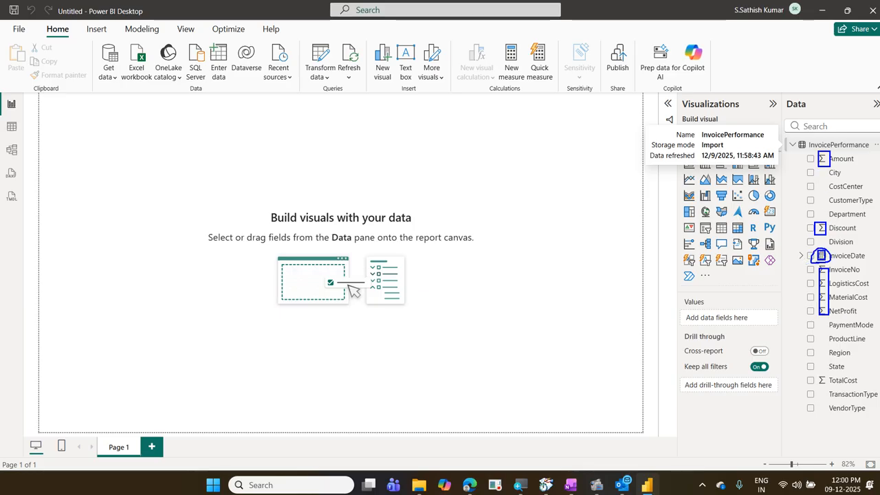
{"action": "left_click_drag", "start_coordinate": [824, 172], "coordinate": [819, 221]}
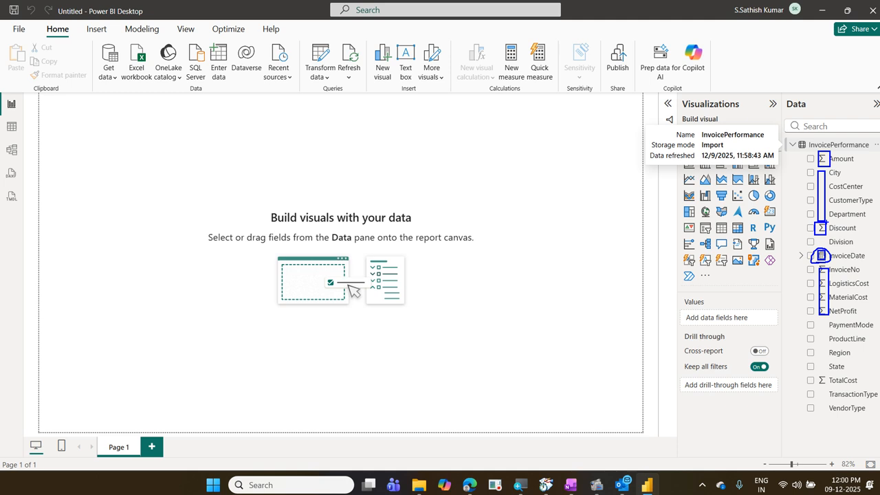
{"action": "key", "text": "Escape"}
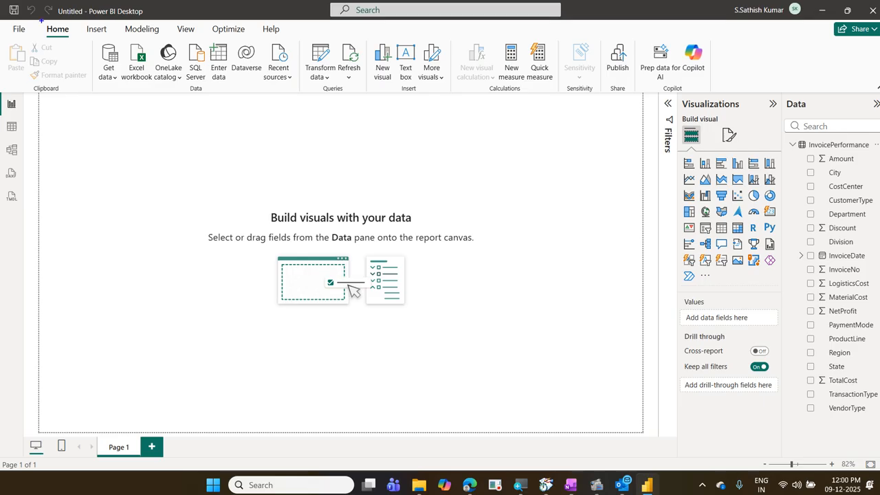
Examine the Transform data options for returning the InvoicePerformance table to Power Query Editor.
{"action": "left_click", "coordinate": [55, 27]}
{"action": "left_click_drag", "start_coordinate": [296, 31], "coordinate": [341, 91]}
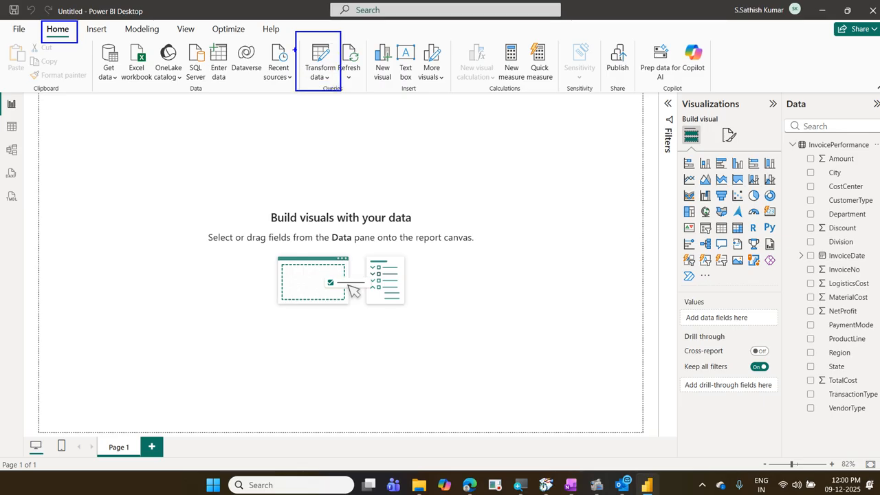
{"action": "left_click_drag", "start_coordinate": [295, 50], "coordinate": [81, 21]}
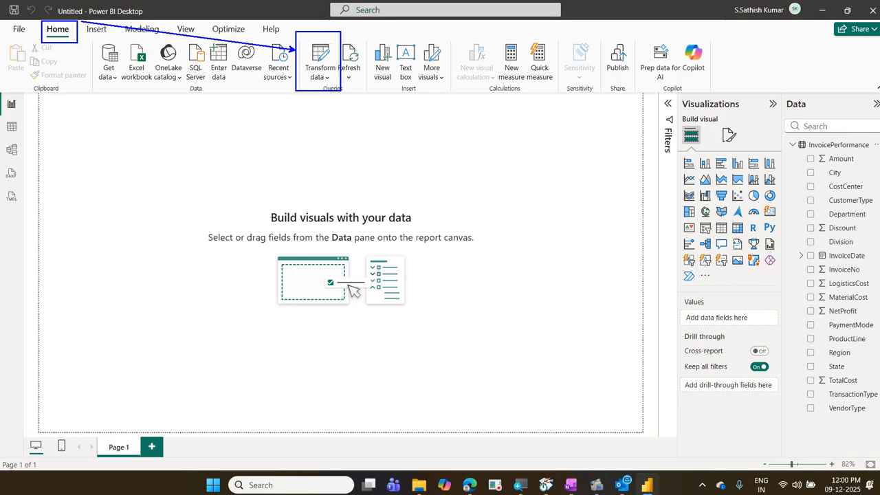
{"action": "key", "text": "Escape"}
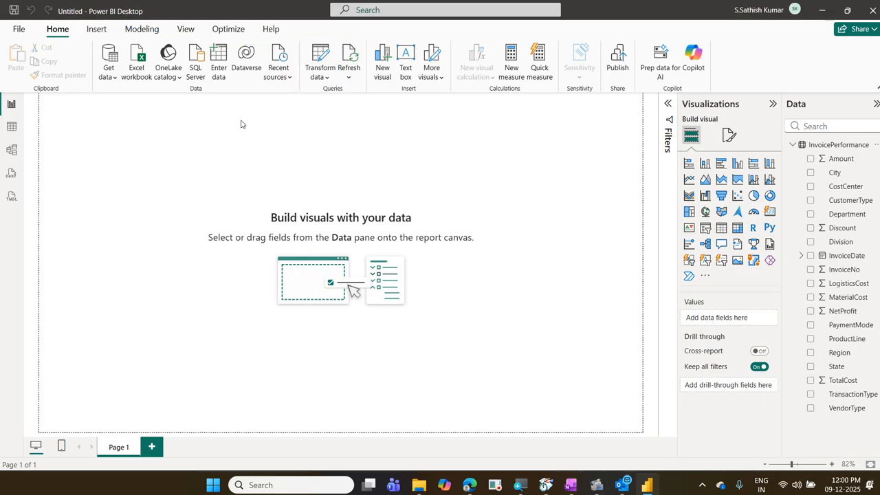
{"action": "left_click", "coordinate": [324, 80]}
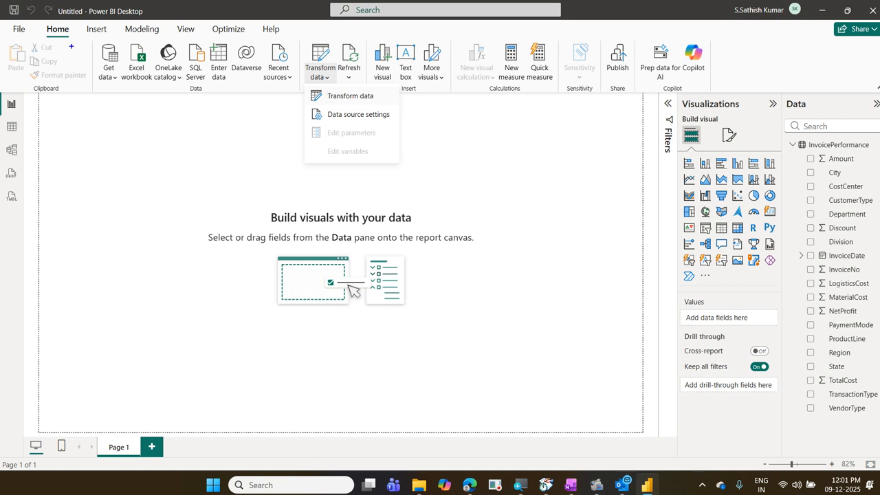
{"action": "left_click_drag", "start_coordinate": [37, 20], "coordinate": [76, 46]}
{"action": "mouse_move", "coordinate": [294, 42]}
{"action": "left_mouse_down"}
{"action": "mouse_move", "coordinate": [335, 65]}
{"action": "mouse_move", "coordinate": [81, 23]}
{"action": "left_mouse_up"}
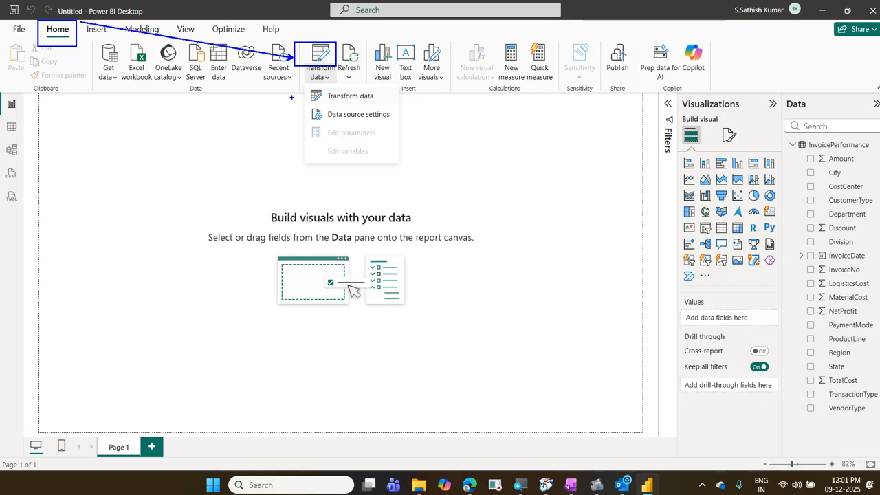
{"action": "mouse_move", "coordinate": [304, 73]}
{"action": "left_mouse_down"}
{"action": "mouse_move", "coordinate": [341, 81]}
{"action": "mouse_move", "coordinate": [335, 101]}
{"action": "mouse_move", "coordinate": [373, 105]}
{"action": "left_mouse_up"}
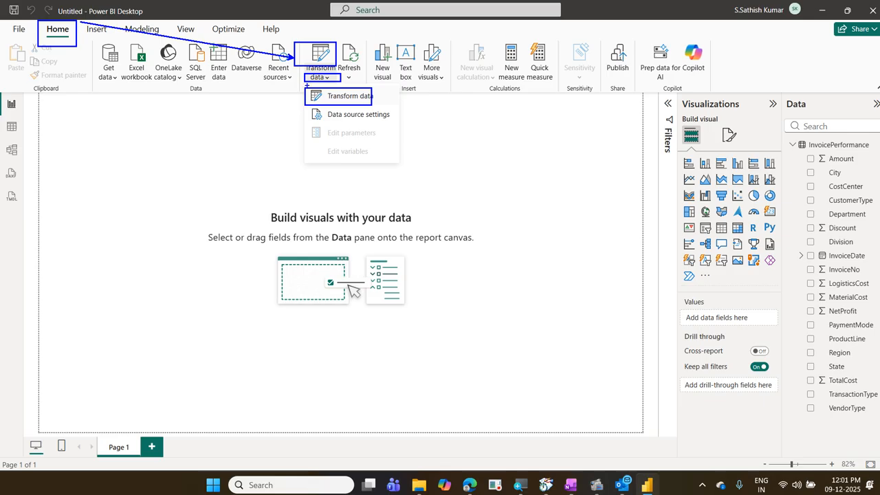
{"action": "left_click_drag", "start_coordinate": [301, 80], "coordinate": [81, 42]}
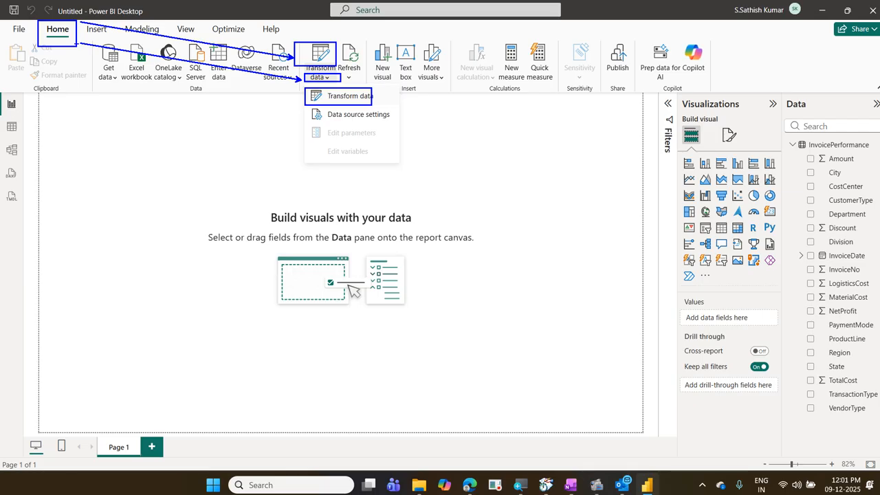
{"action": "mouse_move", "coordinate": [790, 146]}
{"action": "left_mouse_down"}
{"action": "mouse_move", "coordinate": [865, 158]}
{"action": "mouse_move", "coordinate": [859, 134]}
{"action": "mouse_move", "coordinate": [801, 135]}
{"action": "left_mouse_up"}
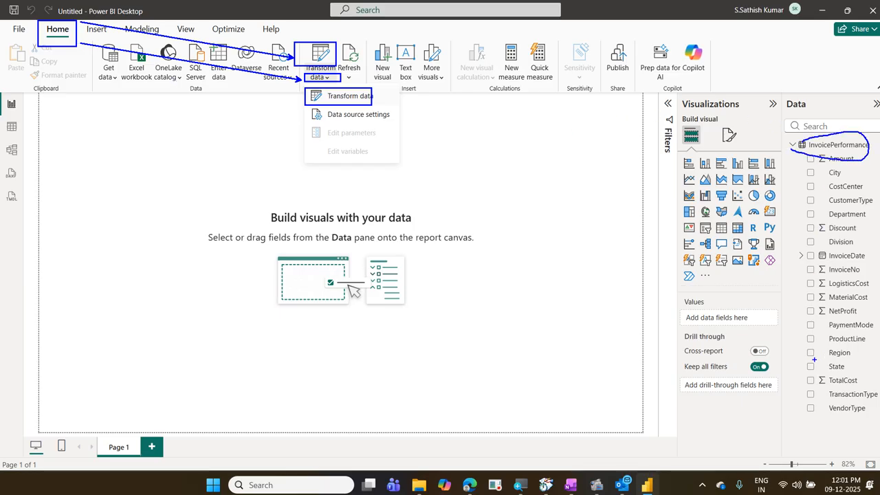
{"action": "mouse_move", "coordinate": [807, 429]}
{"action": "left_mouse_down"}
{"action": "mouse_move", "coordinate": [854, 420]}
{"action": "mouse_move", "coordinate": [804, 414]}
{"action": "left_mouse_up"}
{"action": "left_click_drag", "start_coordinate": [351, 88], "coordinate": [377, 65]}
{"action": "mouse_move", "coordinate": [818, 145]}
{"action": "left_mouse_down"}
{"action": "mouse_move", "coordinate": [867, 157]}
{"action": "mouse_move", "coordinate": [794, 138]}
{"action": "mouse_move", "coordinate": [797, 151]}
{"action": "left_mouse_up"}
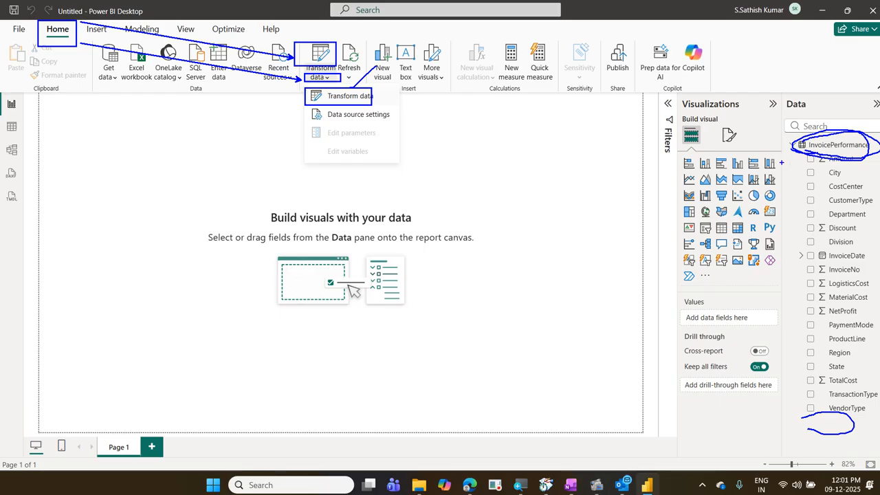
{"action": "key", "text": "Escape"}
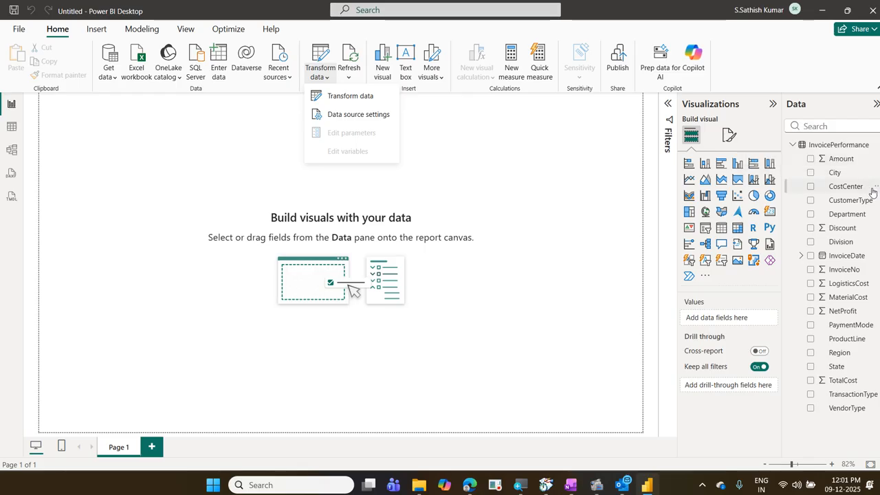
Open Power Query Editor with Edit query on InvoicePerformance and again with Transform data, closing it each time without changes.
{"action": "right_click", "coordinate": [816, 145]}
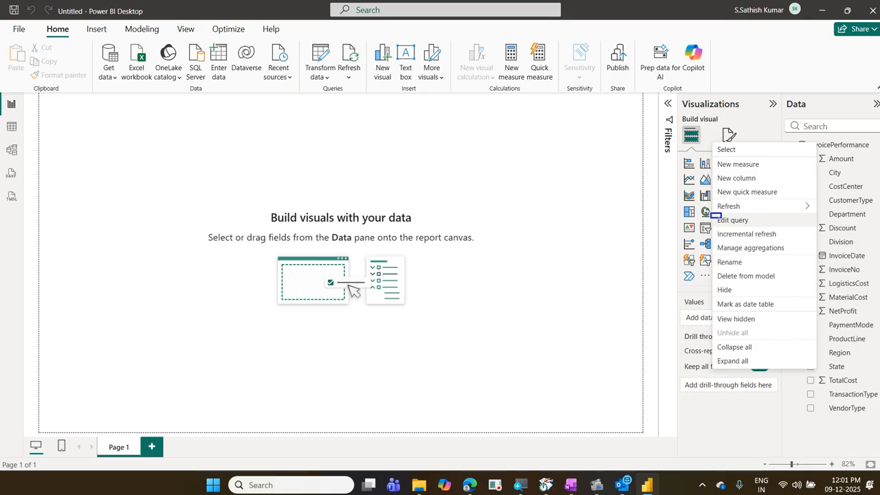
{"action": "mouse_move", "coordinate": [711, 213]}
{"action": "left_mouse_down"}
{"action": "mouse_move", "coordinate": [781, 234]}
{"action": "mouse_move", "coordinate": [801, 195]}
{"action": "left_mouse_up"}
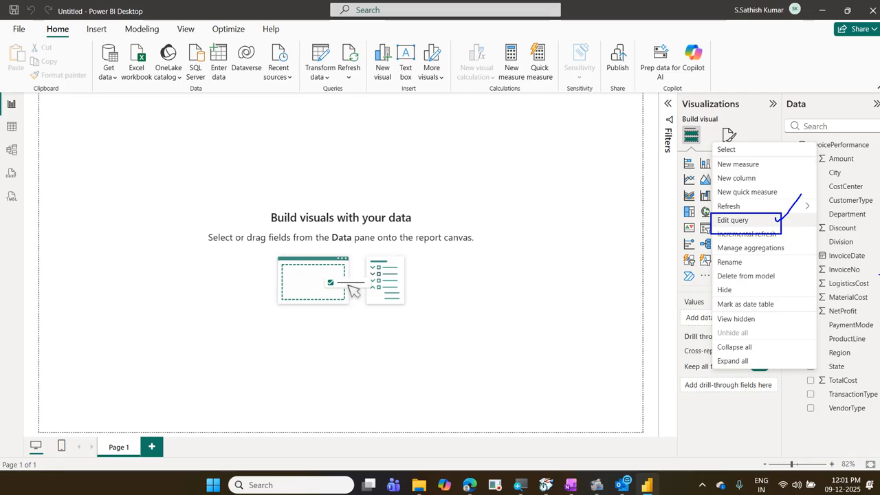
{"action": "key", "text": "Escape"}
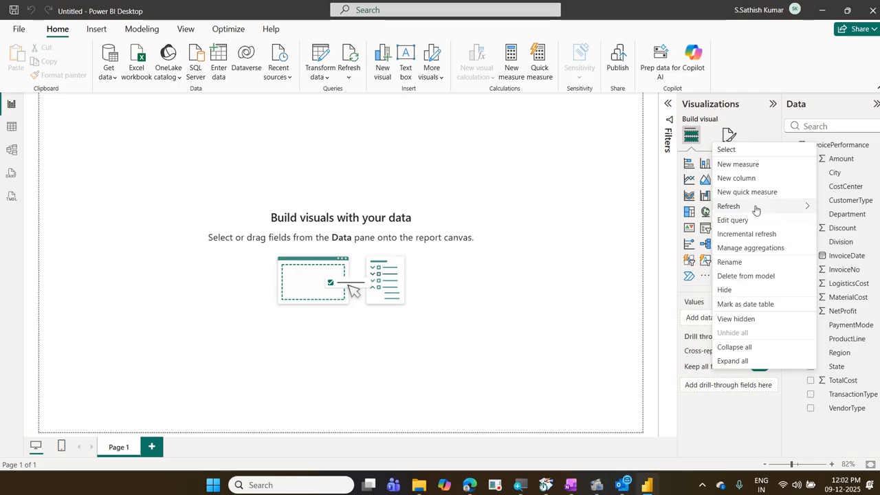
{"action": "right_click", "coordinate": [833, 145]}
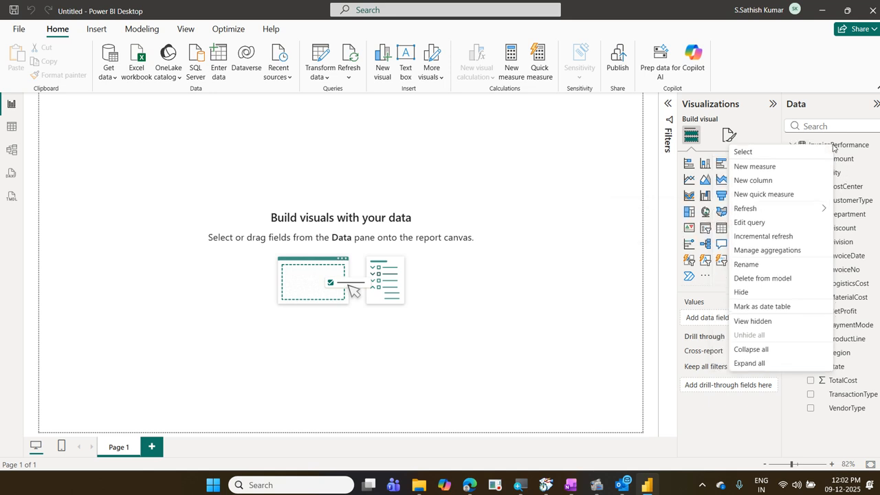
{"action": "left_click", "coordinate": [756, 225]}
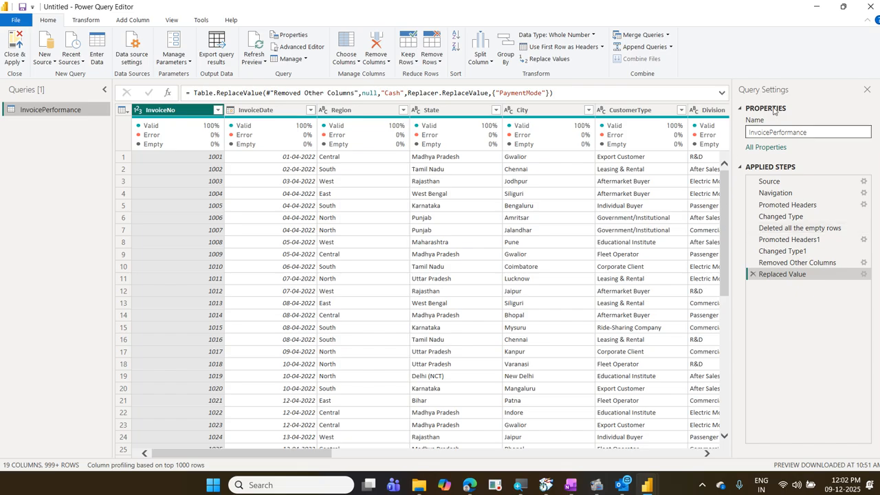
{"action": "left_click", "coordinate": [870, 7]}
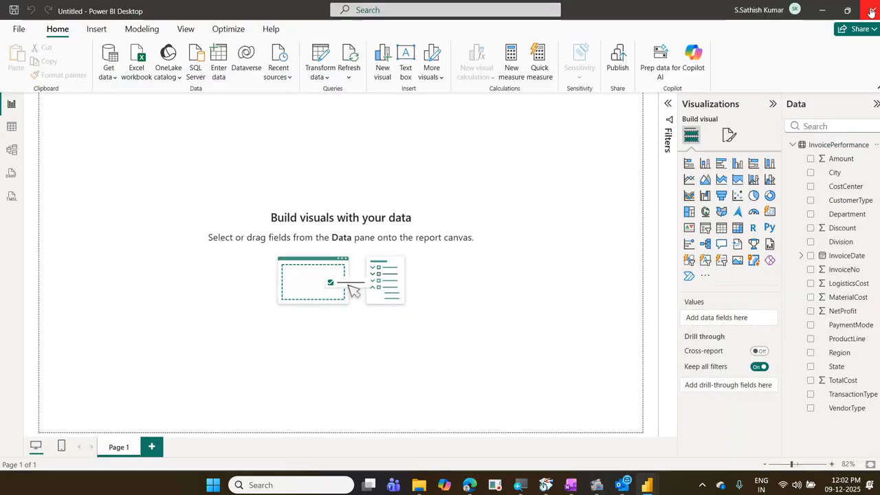
{"action": "left_click", "coordinate": [322, 55]}
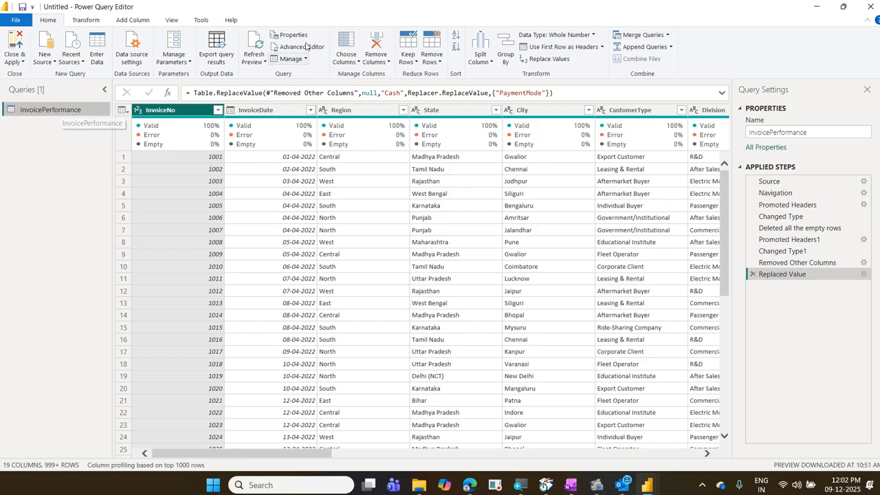
{"action": "left_click", "coordinate": [871, 7]}
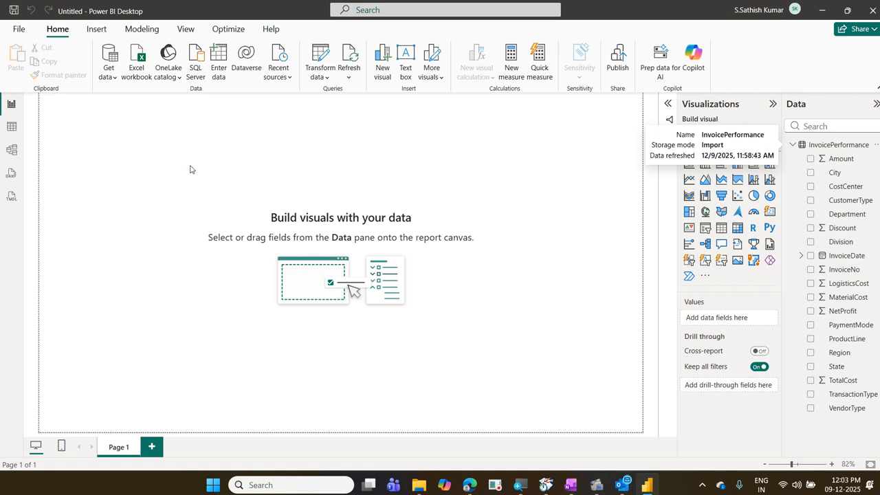
Save the report on this device as a Power BI file named "01 TransactionsData" in the "2025-12-09 Daimler Power BI" folder.
{"action": "left_click", "coordinate": [19, 31]}
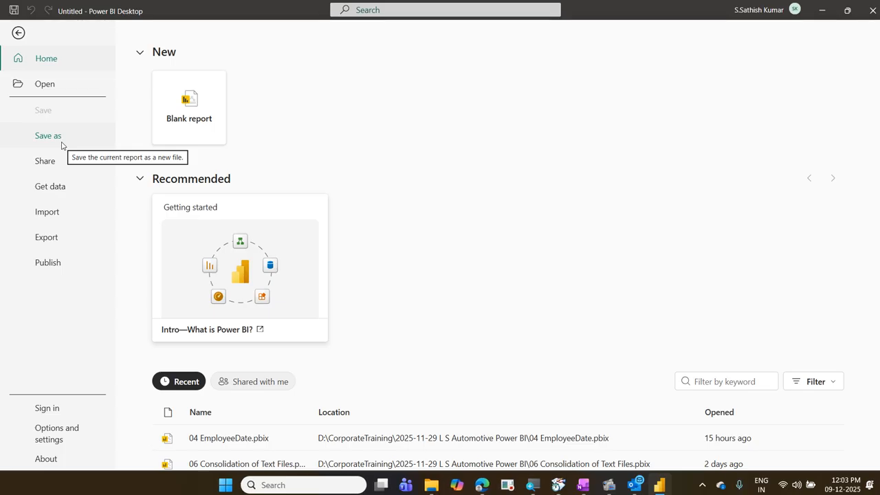
{"action": "left_click", "coordinate": [61, 144]}
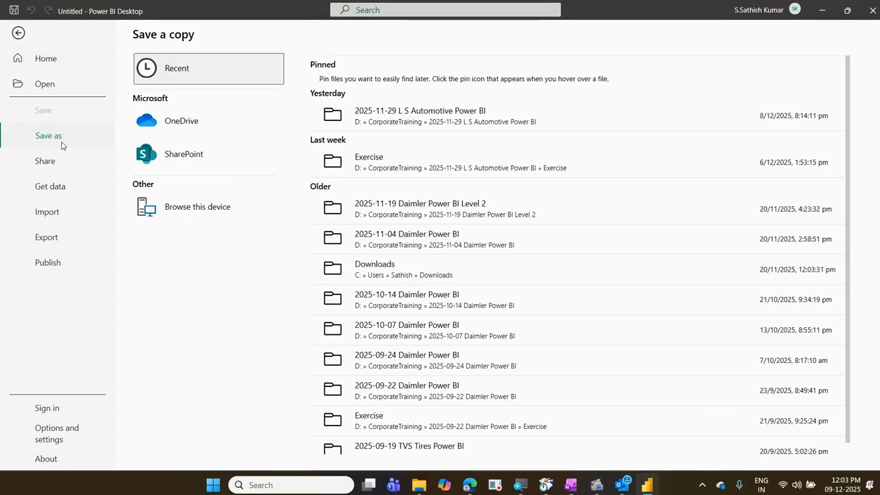
{"action": "left_click", "coordinate": [183, 217]}
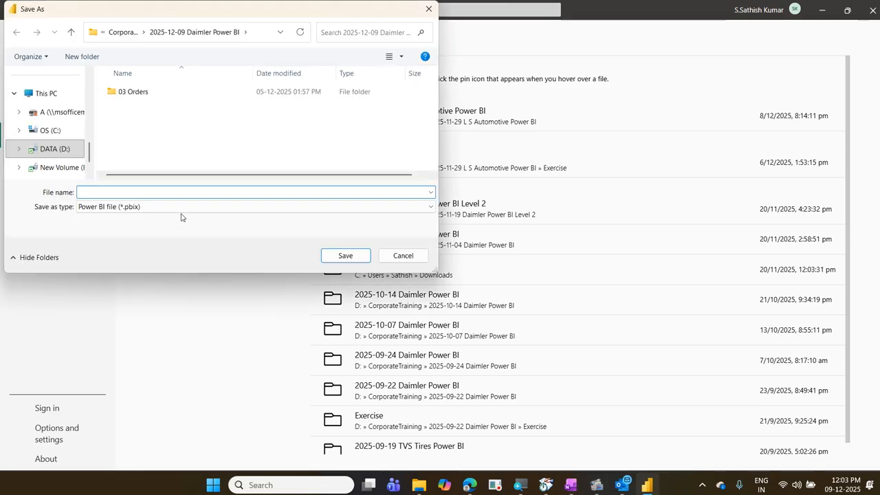
{"action": "type", "text": "01"}
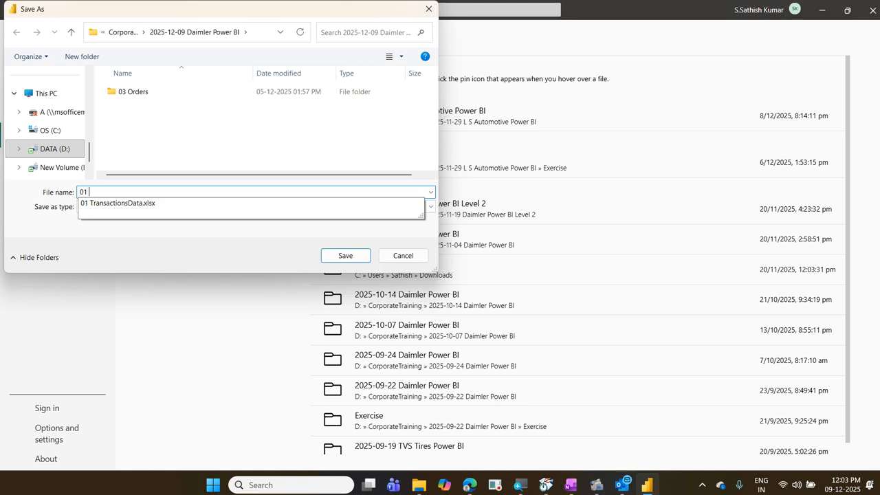
{"action": "key", "text": "Down"}
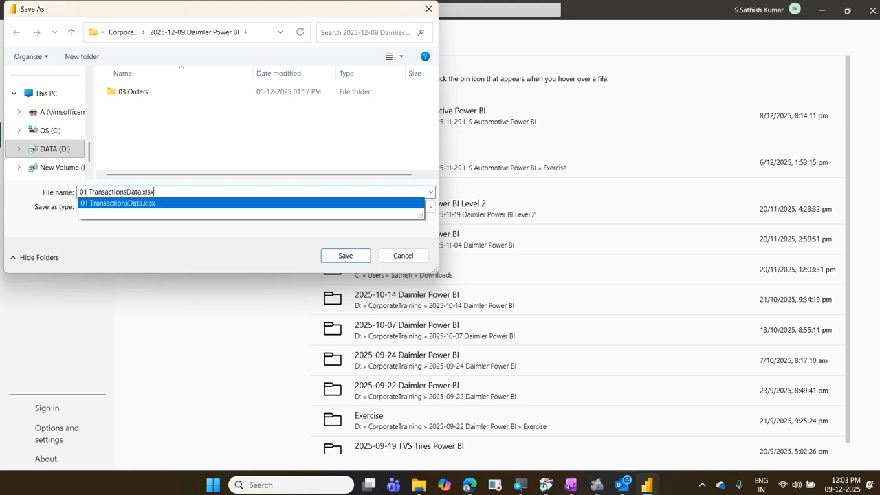
{"action": "key", "text": "BackSpace"}
{"action": "key", "text": "BackSpace"}
{"action": "key", "text": "BackSpace"}
{"action": "key", "text": "BackSpace"}
{"action": "key", "text": "BackSpace"}
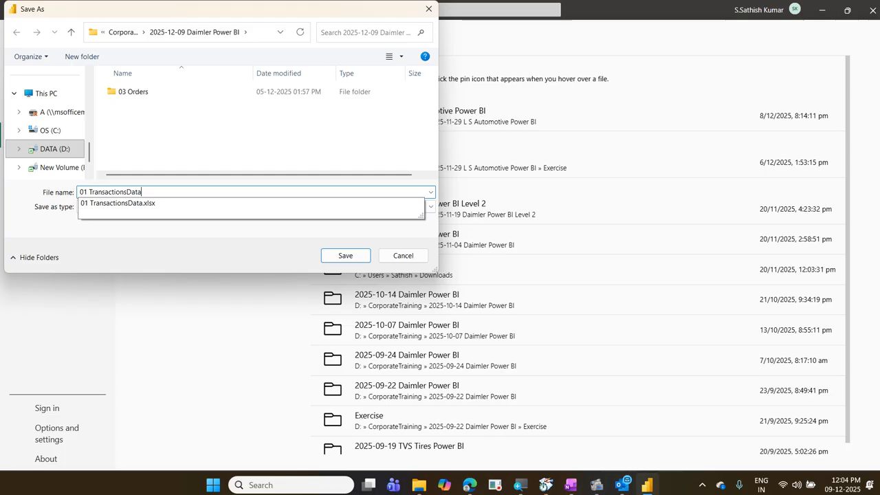
{"action": "left_click", "coordinate": [163, 19]}
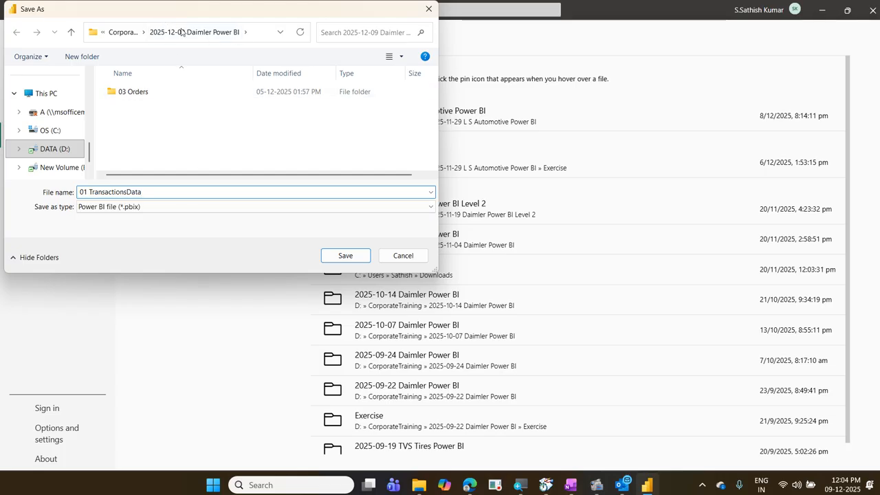
{"action": "left_click", "coordinate": [345, 256]}
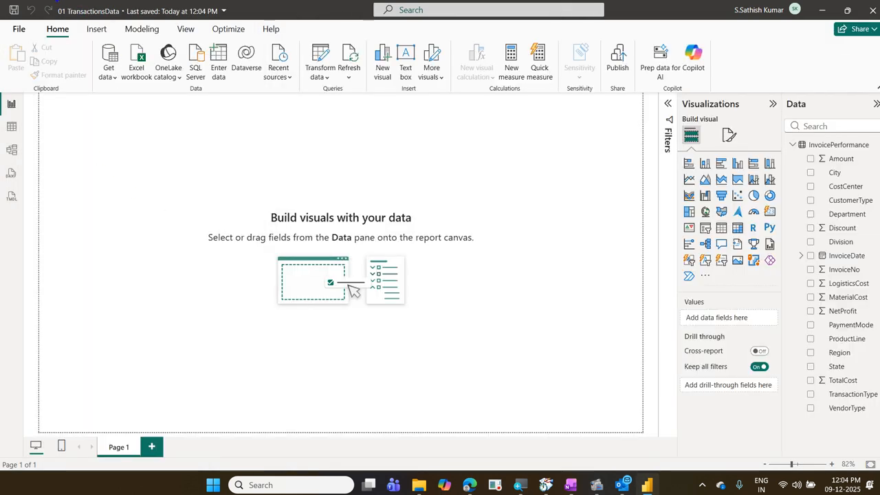
{"action": "mouse_move", "coordinate": [55, 2]}
{"action": "left_mouse_down"}
{"action": "mouse_move", "coordinate": [131, 26]}
{"action": "mouse_move", "coordinate": [223, 23]}
{"action": "left_mouse_up"}
Open the report options and examine the global Save and Recover settings, especially the auto recovery interval.
{"action": "left_click", "coordinate": [20, 30]}
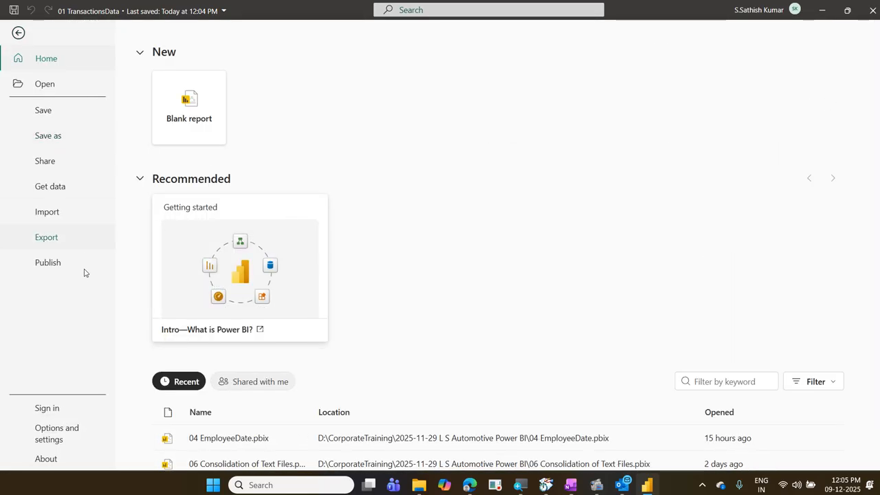
{"action": "left_click", "coordinate": [75, 439]}
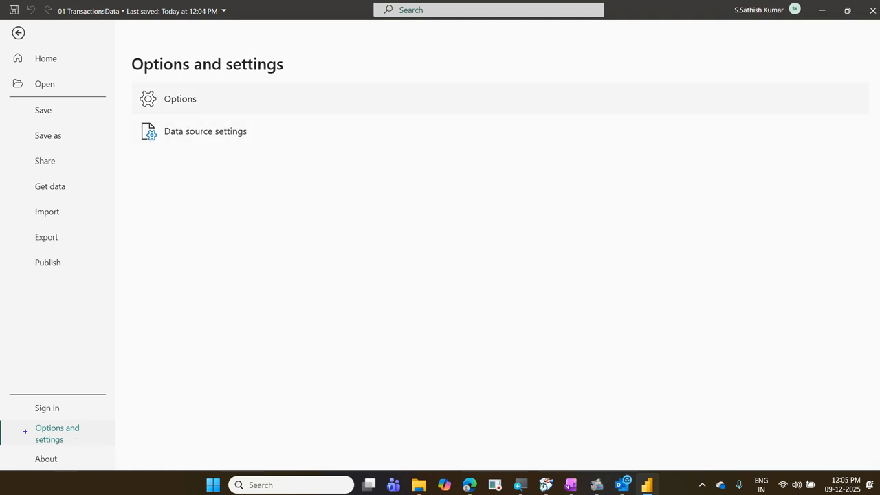
{"action": "left_click_drag", "start_coordinate": [1, 420], "coordinate": [108, 445]}
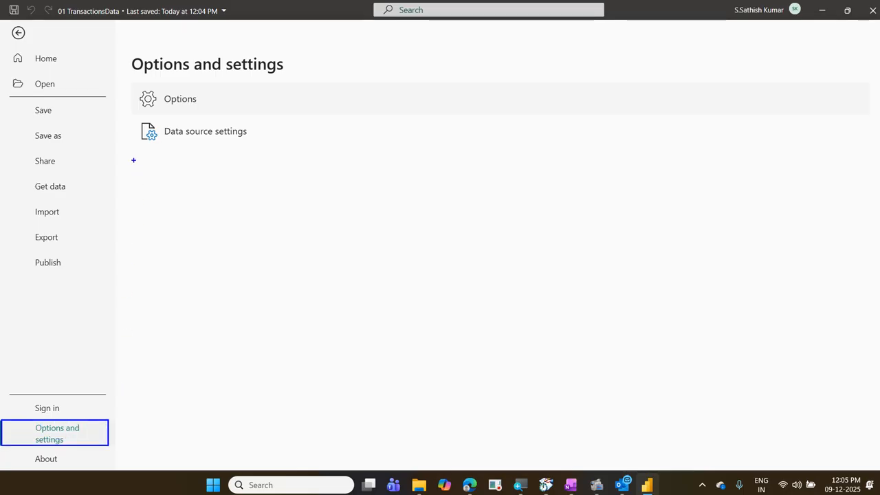
{"action": "left_click_drag", "start_coordinate": [124, 86], "coordinate": [210, 116]}
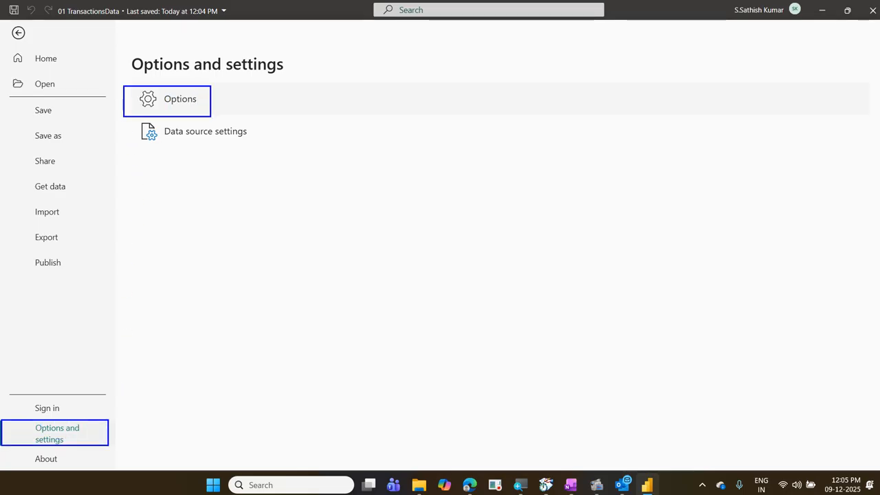
{"action": "key", "text": "Escape"}
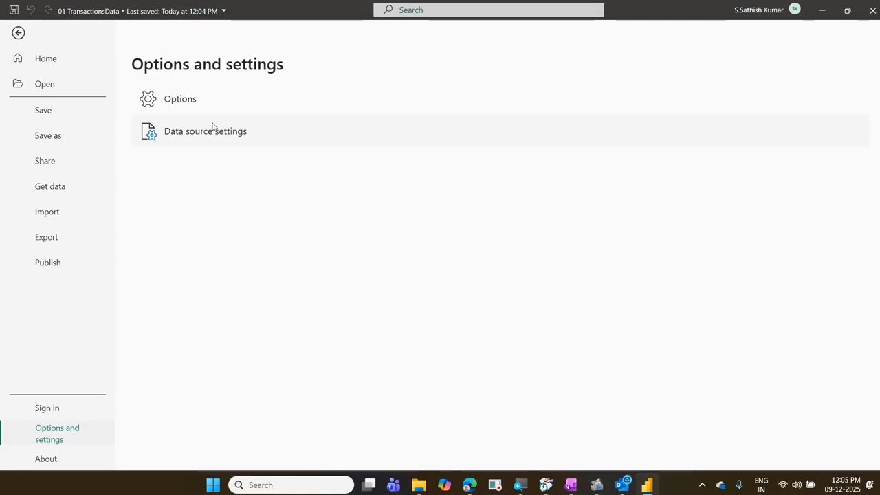
{"action": "left_click", "coordinate": [180, 100]}
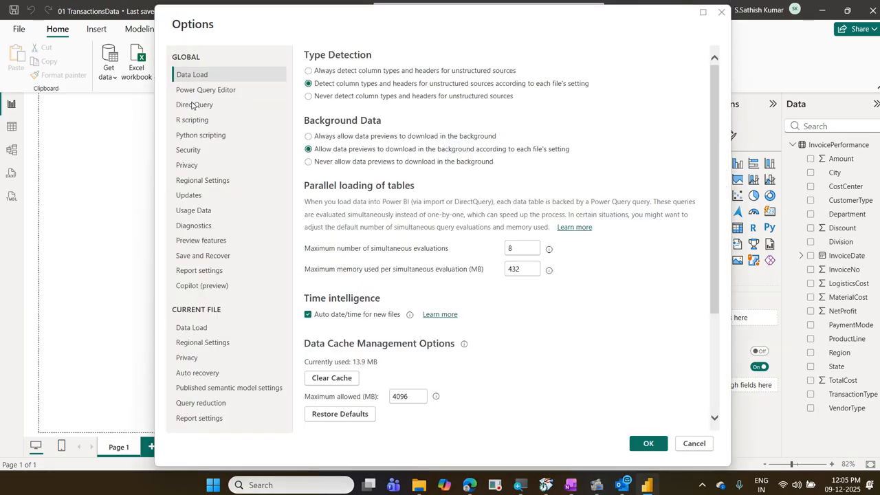
{"action": "left_click", "coordinate": [249, 259]}
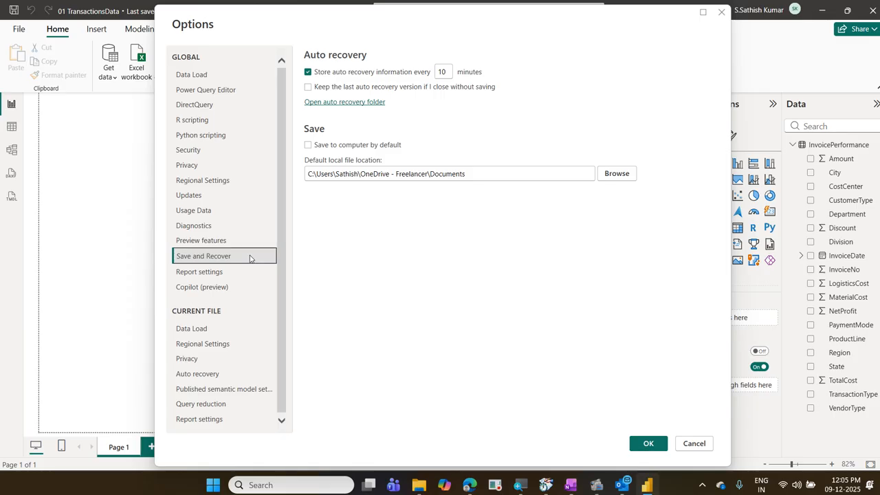
{"action": "left_click_drag", "start_coordinate": [174, 245], "coordinate": [278, 262]}
{"action": "left_click_drag", "start_coordinate": [303, 55], "coordinate": [499, 85]}
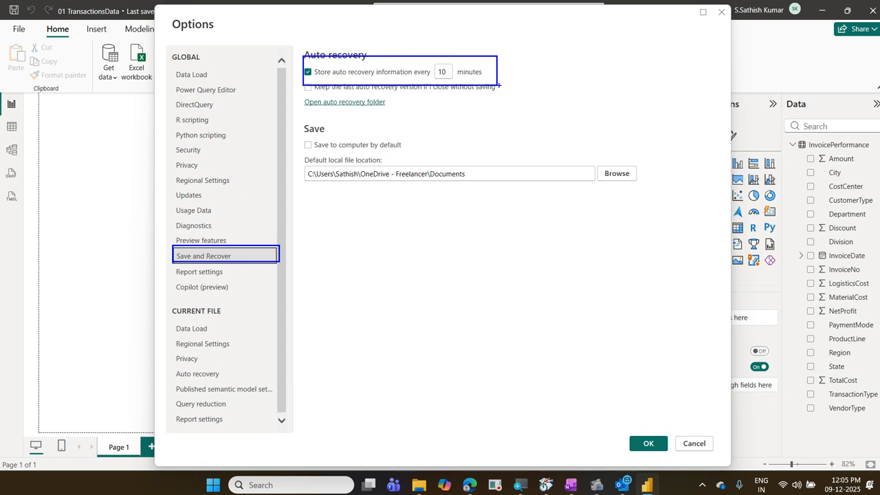
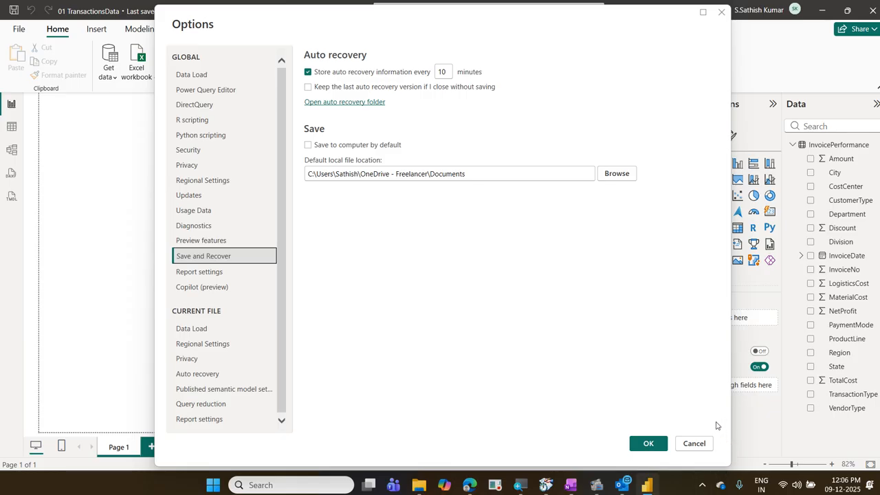
Accept the Power BI options, switch to Excel, and examine its Save options, especially the AutoRecover interval, without changing them.
{"action": "left_click", "coordinate": [661, 445]}
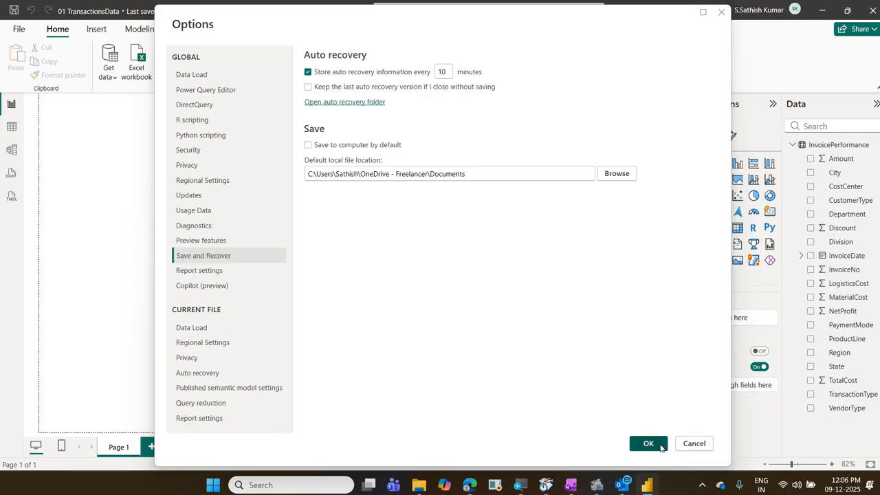
{"action": "left_click", "coordinate": [209, 486]}
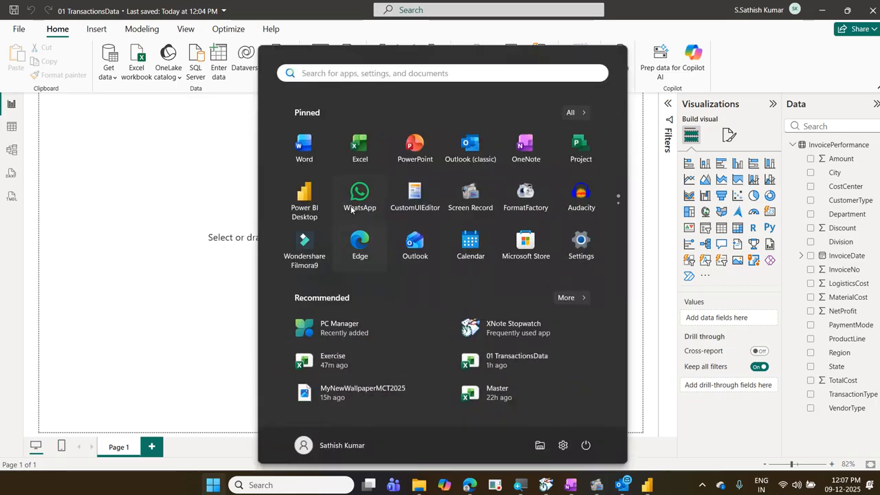
{"action": "left_click", "coordinate": [353, 157]}
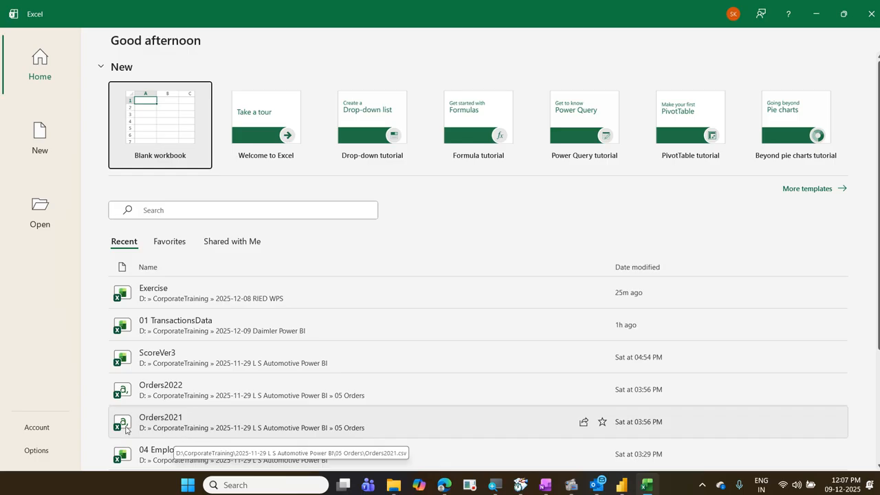
{"action": "left_click", "coordinate": [48, 457]}
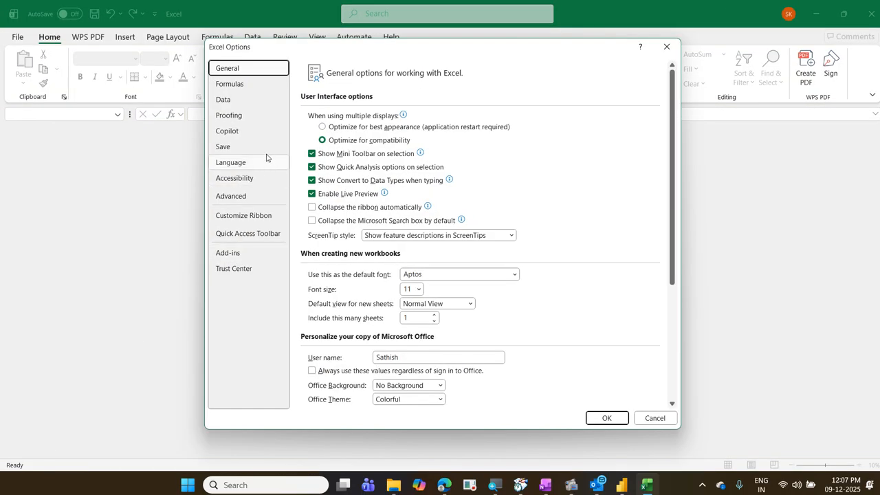
{"action": "left_click", "coordinate": [267, 156]}
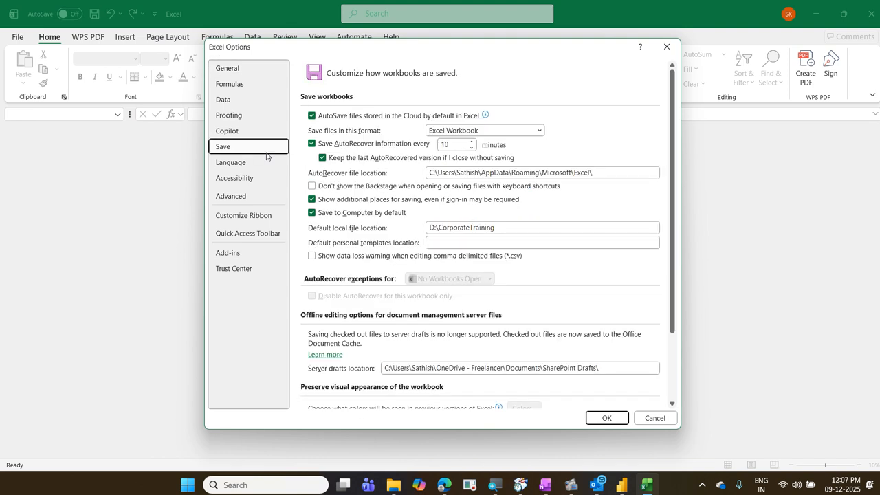
{"action": "key", "text": "ctrl+2"}
{"action": "mouse_move", "coordinate": [303, 133]}
{"action": "left_mouse_down"}
{"action": "mouse_move", "coordinate": [340, 157]}
{"action": "mouse_move", "coordinate": [503, 160]}
{"action": "left_mouse_up"}
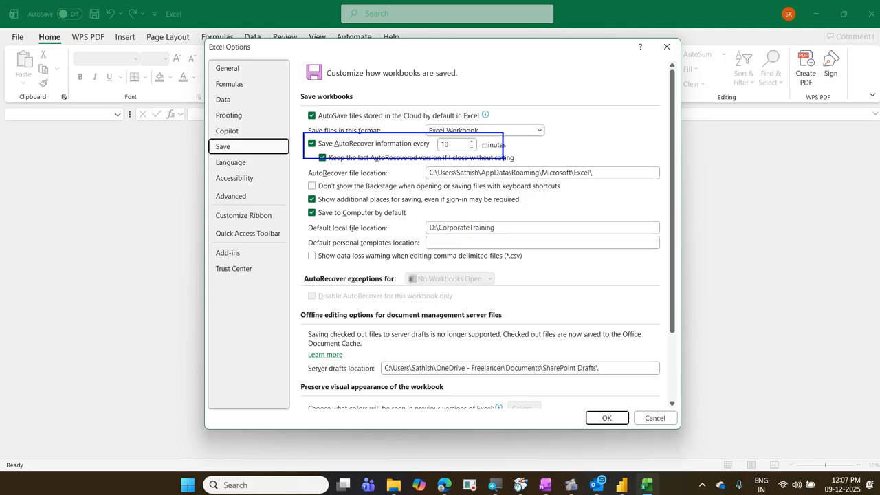
{"action": "key", "text": "Escape"}
{"action": "key", "text": "Escape"}
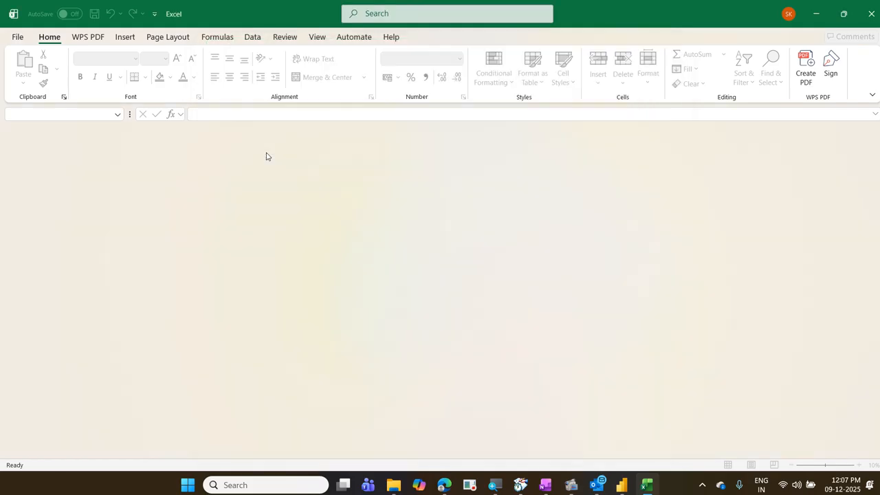
{"action": "left_click", "coordinate": [815, 14]}
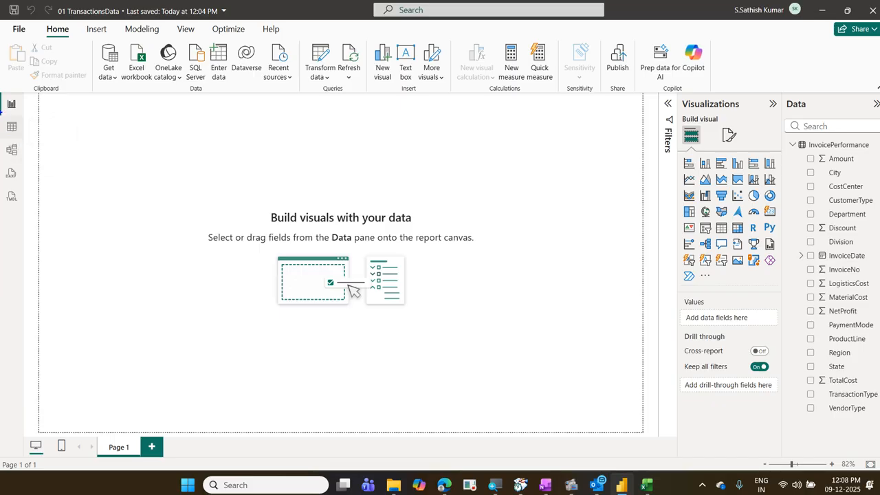
Examine the InvoicePerformance data in Table view and return to Report view.
{"action": "mouse_move", "coordinate": [2, 112]}
{"action": "left_mouse_down"}
{"action": "mouse_move", "coordinate": [33, 149]}
{"action": "mouse_move", "coordinate": [33, 135]}
{"action": "mouse_move", "coordinate": [51, 118]}
{"action": "left_mouse_up"}
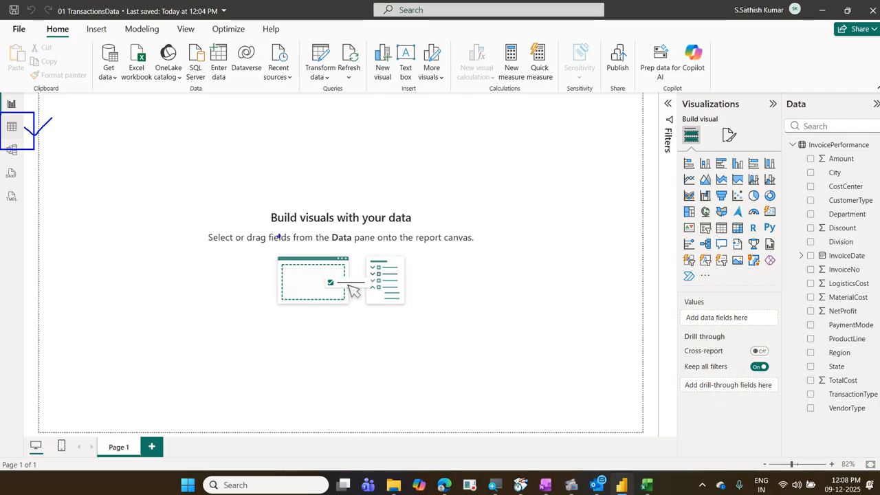
{"action": "key", "text": "Escape"}
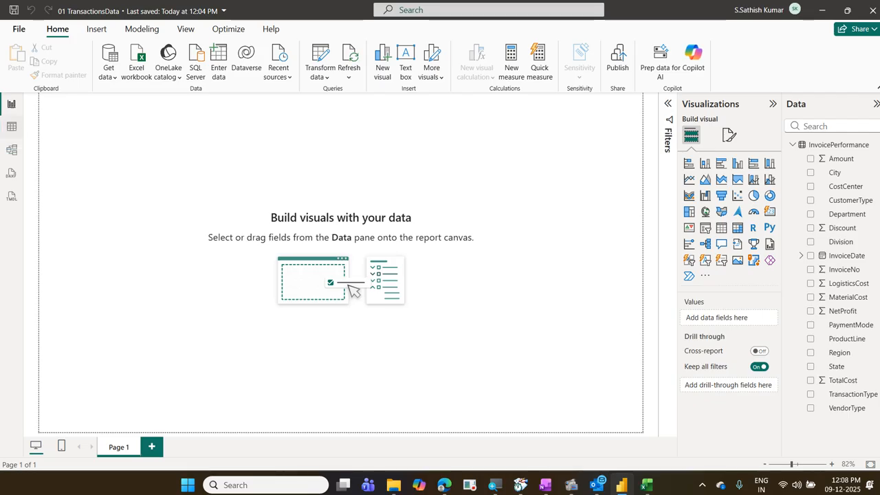
{"action": "left_click", "coordinate": [16, 128]}
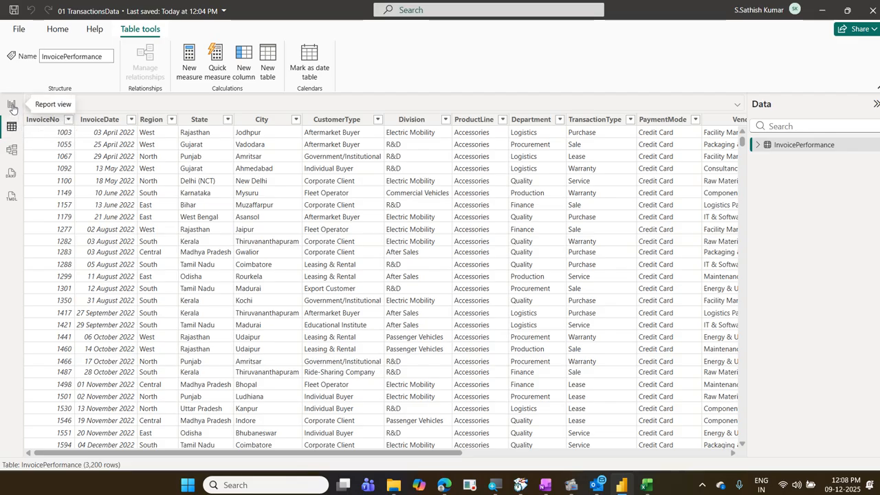
{"action": "left_click", "coordinate": [11, 106]}
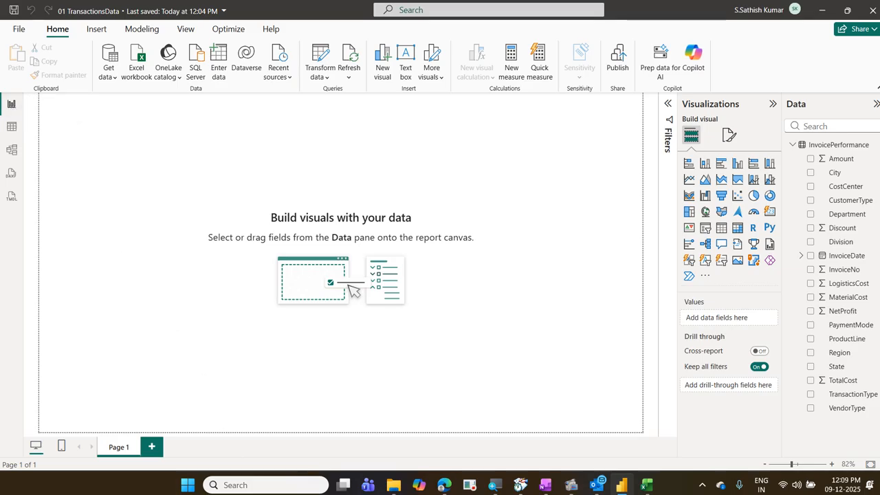
Open the recent 01 TransactionsData workbook in Excel and examine its row 10 column headers and the ProductLine column.
{"action": "left_click", "coordinate": [647, 485]}
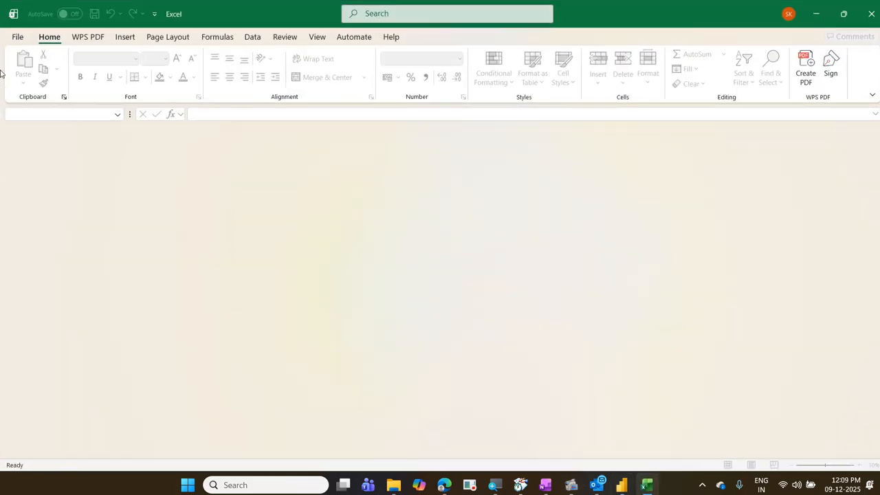
{"action": "left_click", "coordinate": [17, 38]}
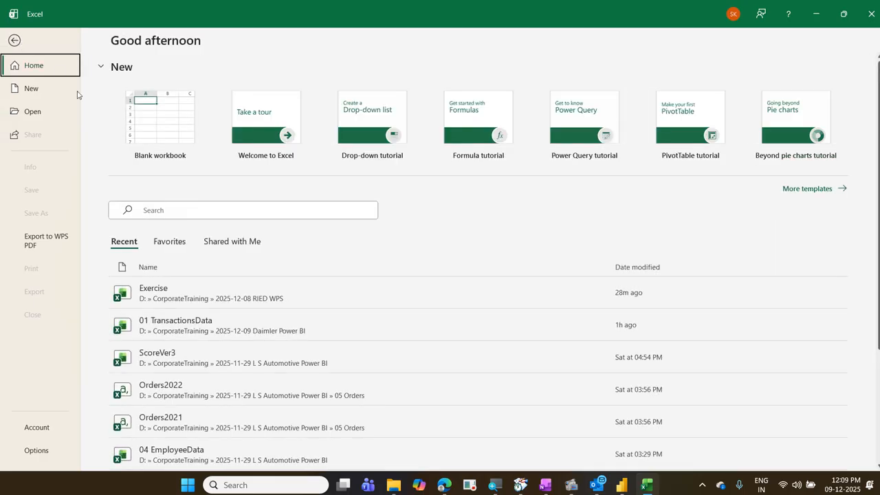
{"action": "left_click", "coordinate": [193, 329]}
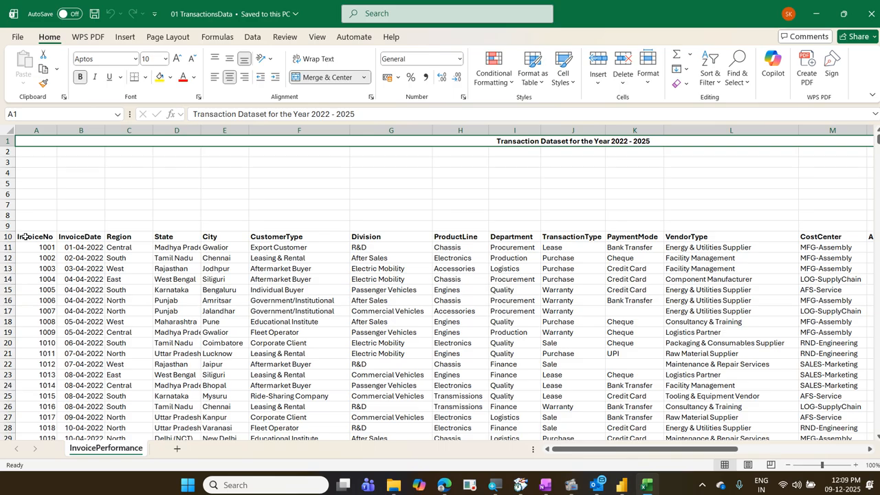
{"action": "left_click_drag", "start_coordinate": [24, 236], "coordinate": [656, 237]}
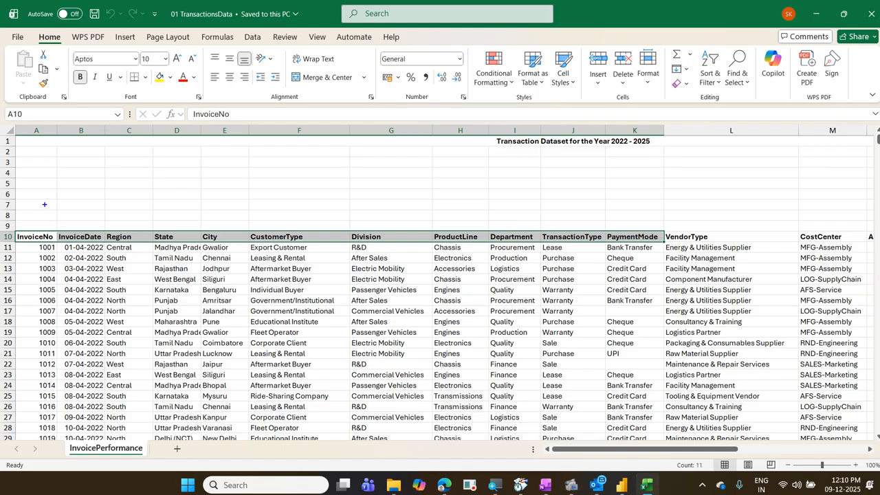
{"action": "mouse_move", "coordinate": [44, 205]}
{"action": "left_mouse_down"}
{"action": "mouse_move", "coordinate": [31, 245]}
{"action": "mouse_move", "coordinate": [52, 243]}
{"action": "left_mouse_up"}
{"action": "mouse_move", "coordinate": [90, 219]}
{"action": "left_mouse_down"}
{"action": "mouse_move", "coordinate": [79, 241]}
{"action": "mouse_move", "coordinate": [103, 250]}
{"action": "mouse_move", "coordinate": [51, 222]}
{"action": "mouse_move", "coordinate": [7, 243]}
{"action": "mouse_move", "coordinate": [57, 257]}
{"action": "left_mouse_up"}
{"action": "left_click", "coordinate": [462, 130]}
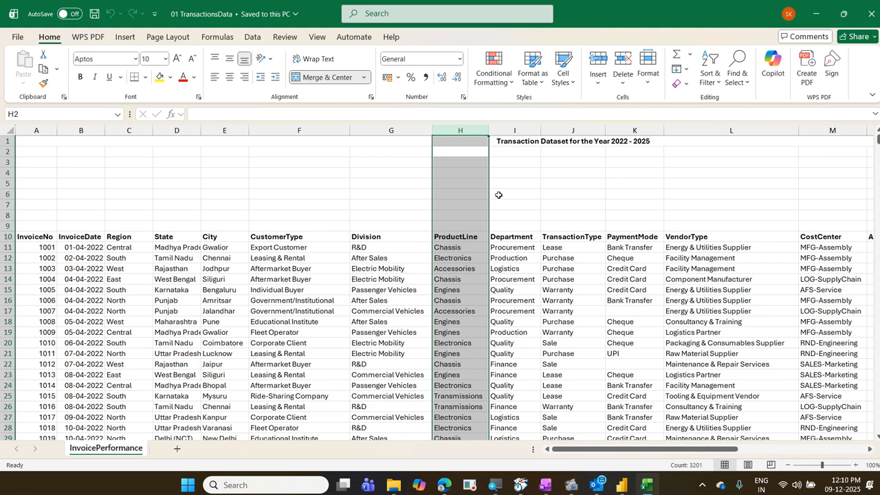
{"action": "left_click", "coordinate": [598, 289]}
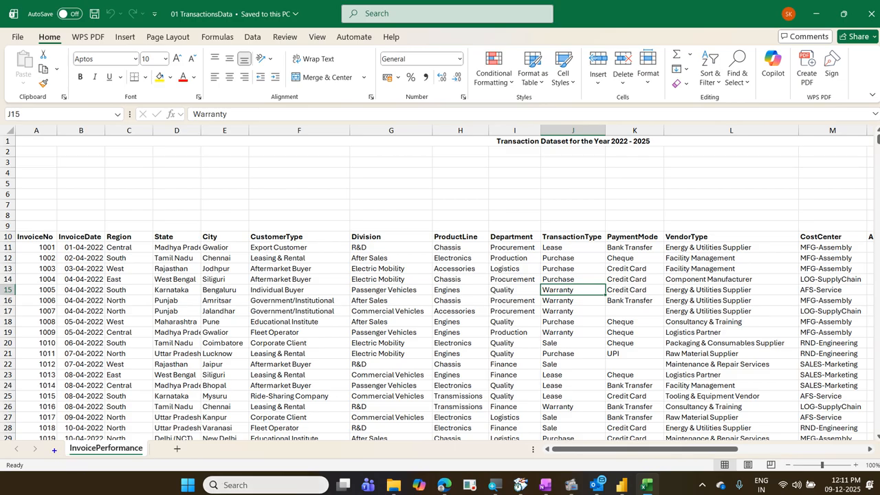
Examine the InvoicePerformance sheet name and the workbook's file name as parts of the report's source reference.
{"action": "left_click_drag", "start_coordinate": [59, 438], "coordinate": [145, 459]}
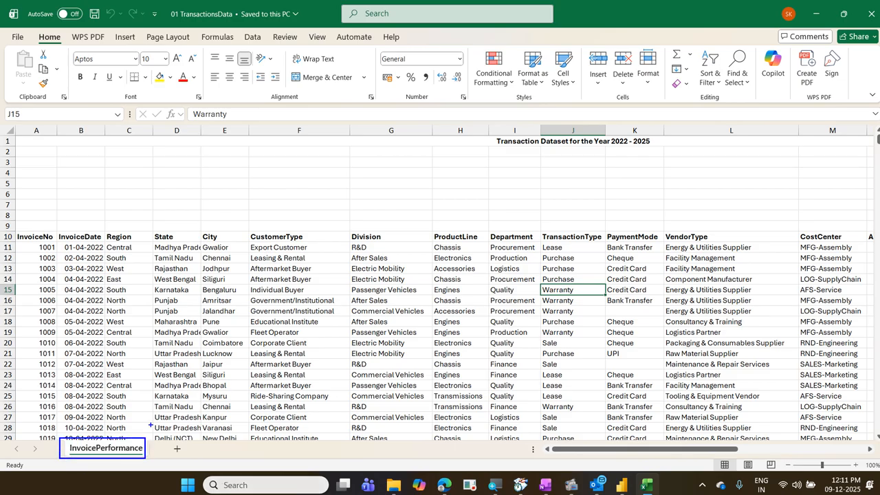
{"action": "left_click_drag", "start_coordinate": [156, 410], "coordinate": [75, 482]}
{"action": "left_click_drag", "start_coordinate": [62, 422], "coordinate": [157, 459]}
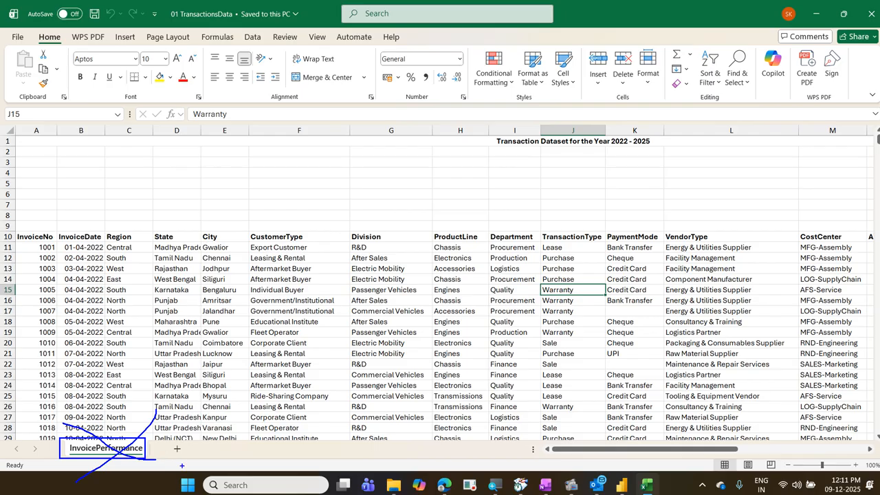
{"action": "left_click_drag", "start_coordinate": [157, 412], "coordinate": [129, 461]}
{"action": "mouse_move", "coordinate": [161, 2]}
{"action": "left_mouse_down"}
{"action": "mouse_move", "coordinate": [175, 17]}
{"action": "mouse_move", "coordinate": [317, 30]}
{"action": "left_mouse_up"}
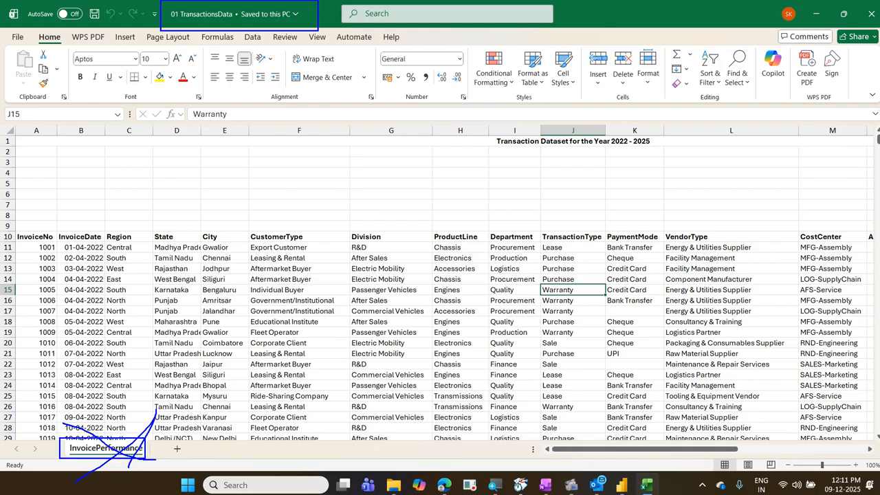
{"action": "key", "text": "Escape"}
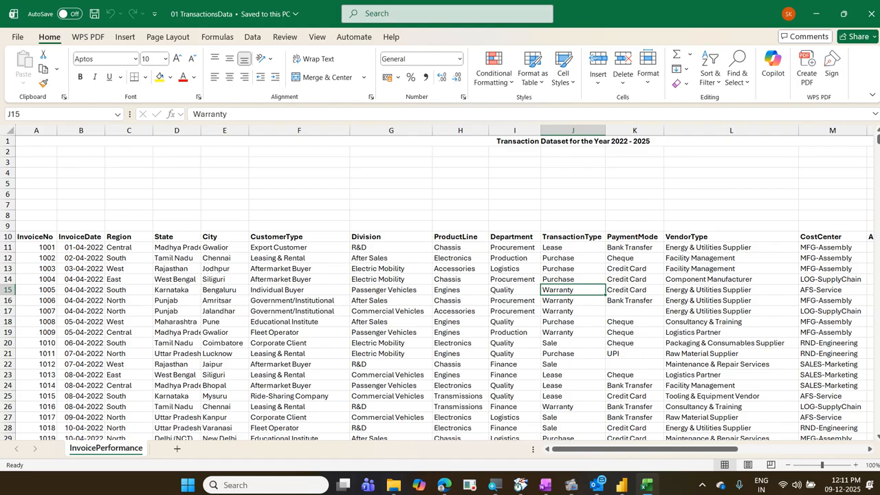
Check the source file in the 2025-12-09 Daimler Power BI folder, close the 01 TransactionsData workbook, and return to Power BI Desktop.
{"action": "left_click", "coordinate": [402, 484]}
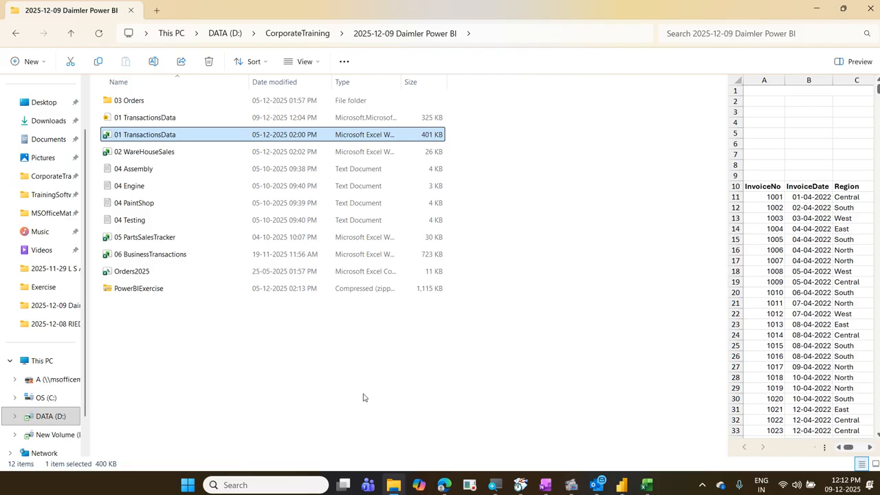
{"action": "left_click", "coordinate": [818, 14]}
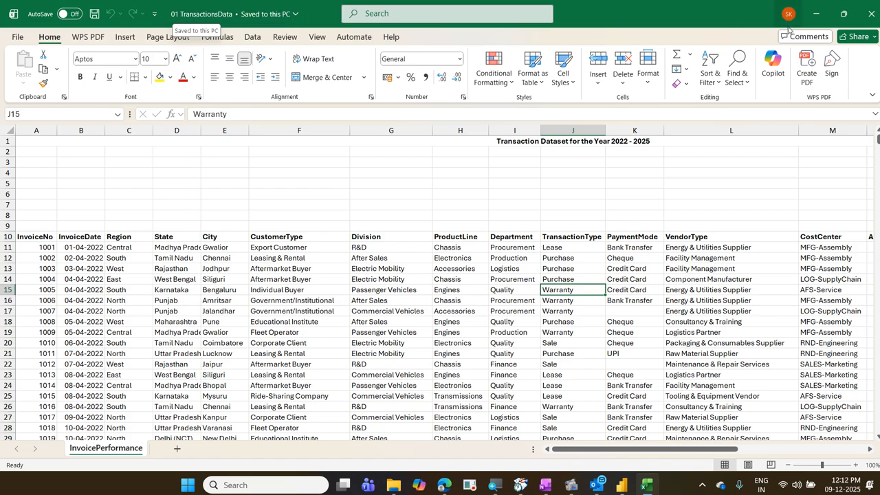
{"action": "key", "text": "ctrl+w"}
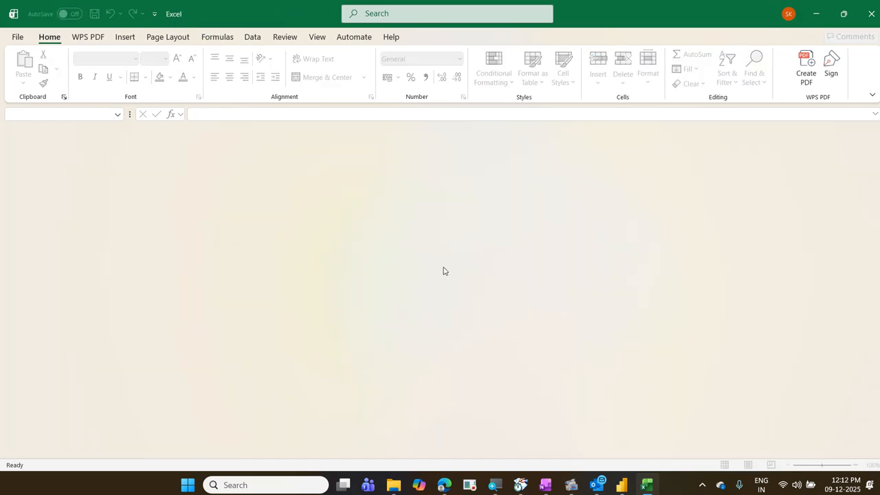
{"action": "left_click", "coordinate": [818, 13]}
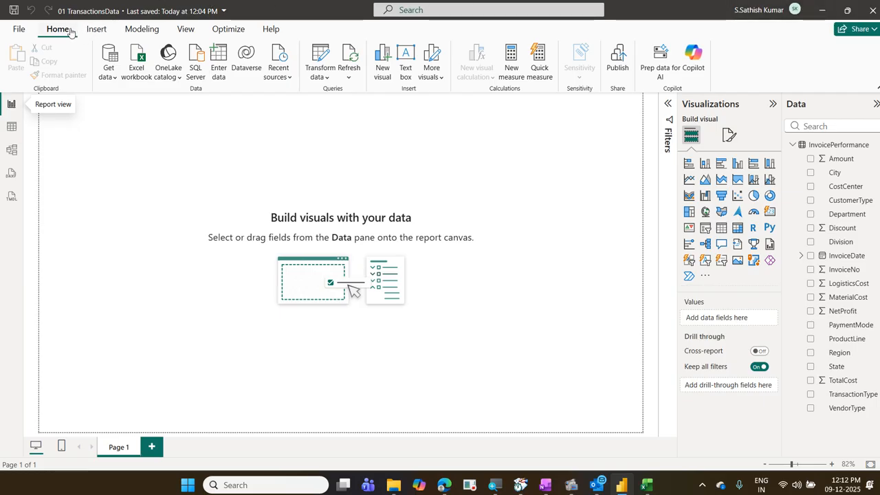
Examine the data source settings and the Change Source file path for 01 TransactionsData.xlsx, closing the dialogs without changes.
{"action": "left_click", "coordinate": [325, 81]}
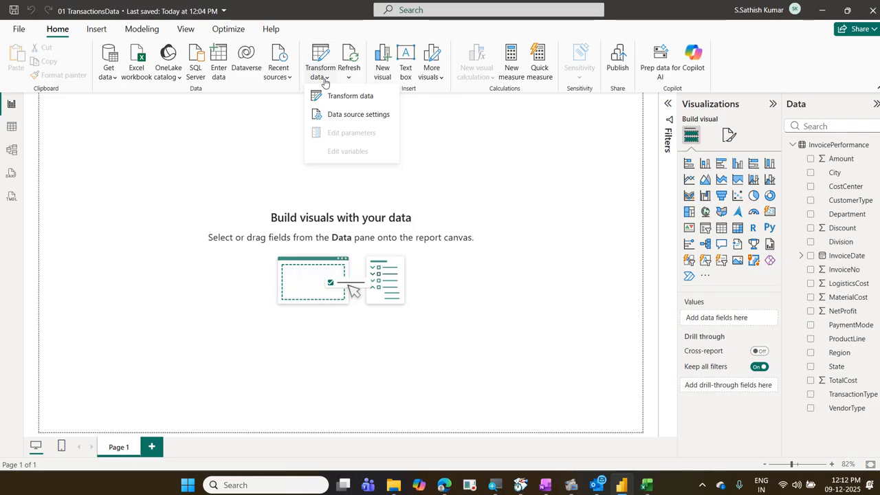
{"action": "left_click", "coordinate": [350, 115]}
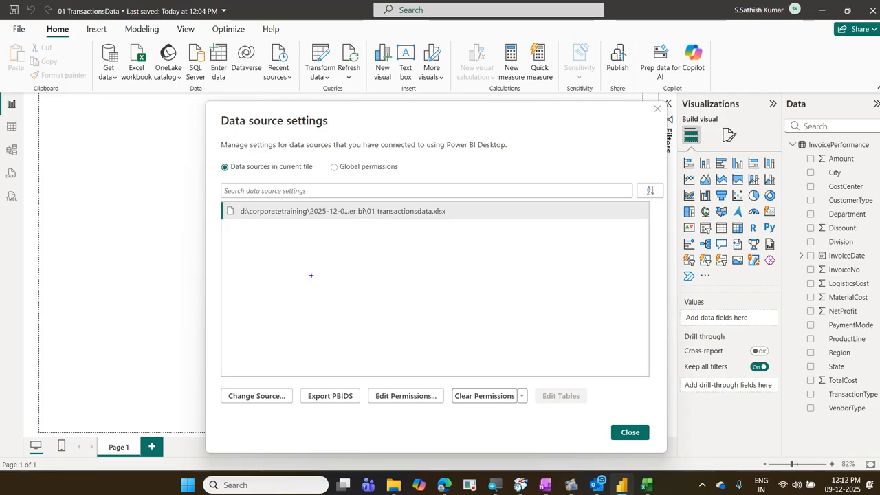
{"action": "mouse_move", "coordinate": [222, 205]}
{"action": "left_mouse_down"}
{"action": "mouse_move", "coordinate": [240, 220]}
{"action": "mouse_move", "coordinate": [471, 233]}
{"action": "left_mouse_up"}
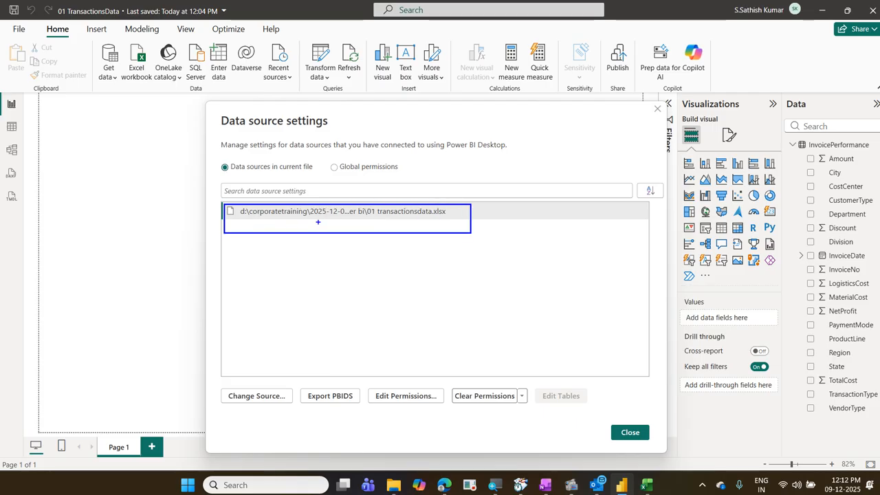
{"action": "mouse_move", "coordinate": [360, 225]}
{"action": "left_mouse_down"}
{"action": "mouse_move", "coordinate": [462, 199]}
{"action": "mouse_move", "coordinate": [267, 214]}
{"action": "mouse_move", "coordinate": [311, 228]}
{"action": "left_mouse_up"}
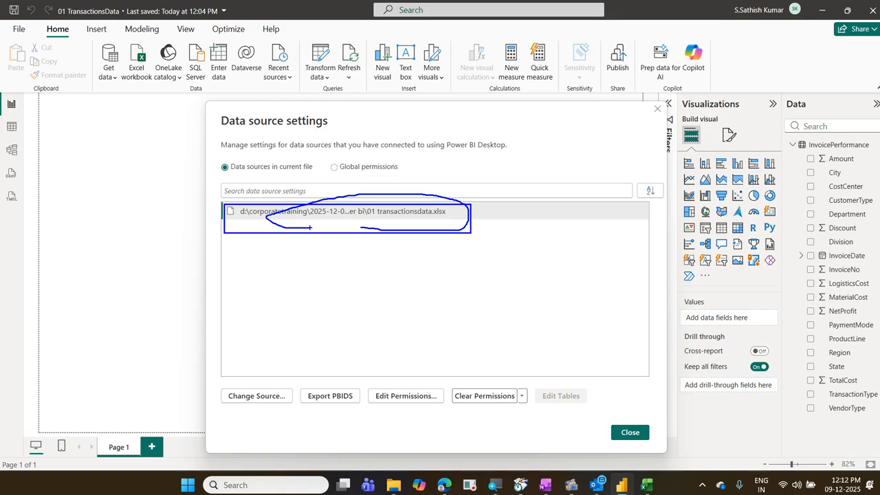
{"action": "key", "text": "Escape"}
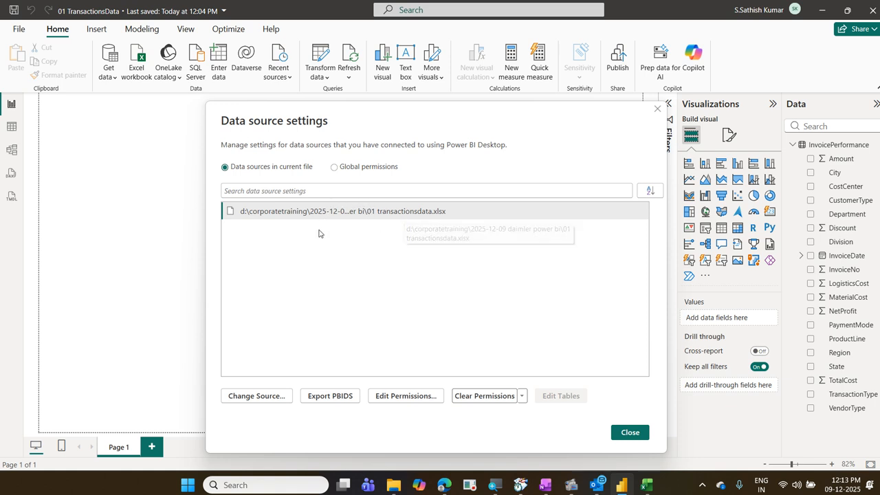
{"action": "left_click", "coordinate": [266, 398]}
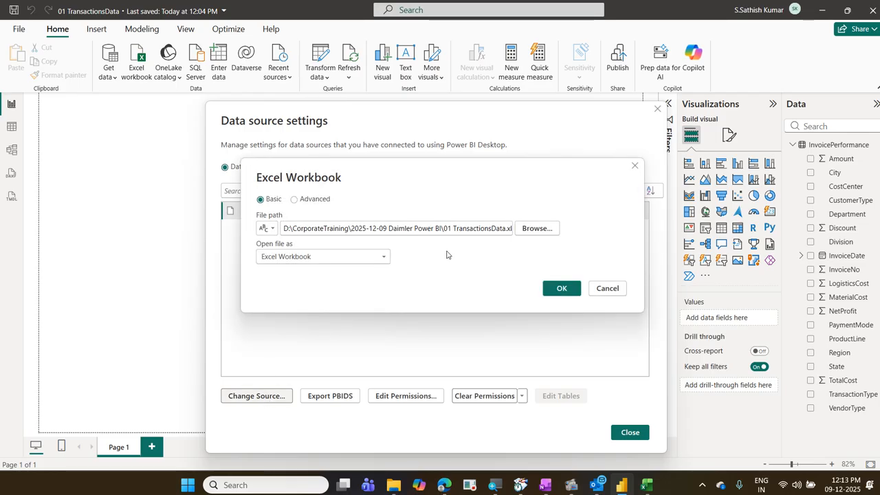
{"action": "key", "text": "Tab"}
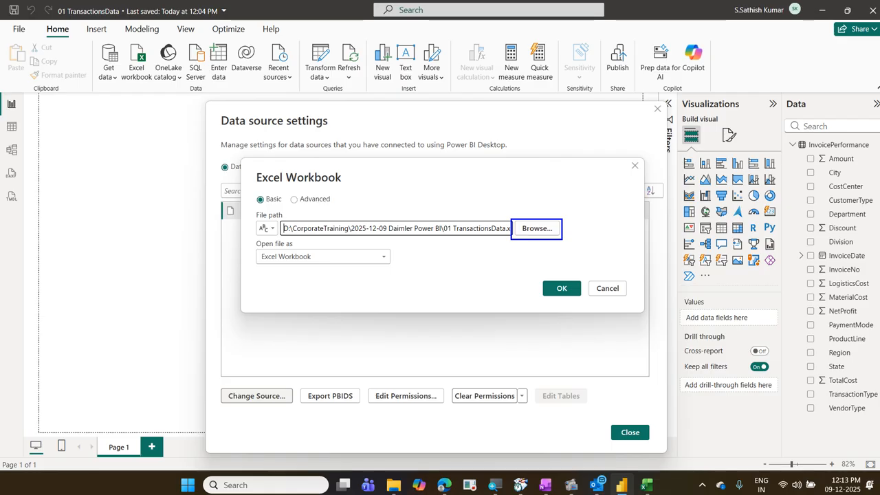
{"action": "key", "text": "Escape"}
{"action": "key", "text": "Escape"}
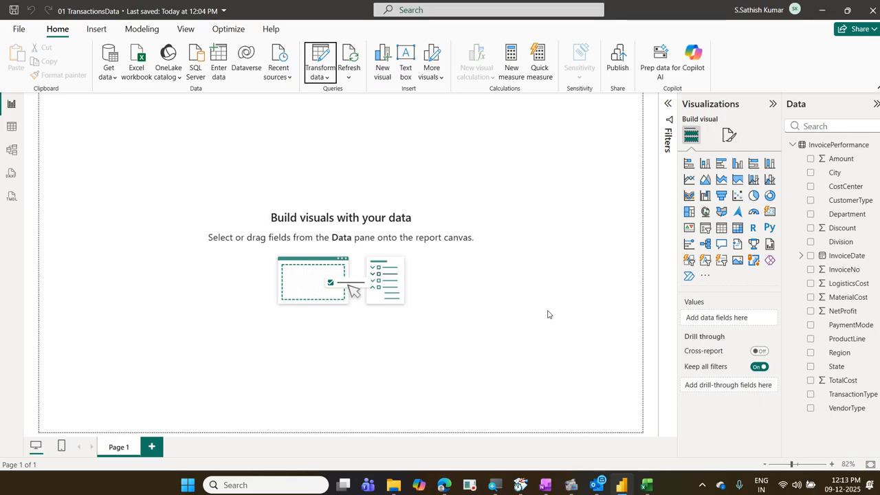
Switch to Excel, open the recent 01 TransactionsData workbook and go to the last data rows of the InvoicePerformance sheet.
{"action": "left_click", "coordinate": [646, 485]}
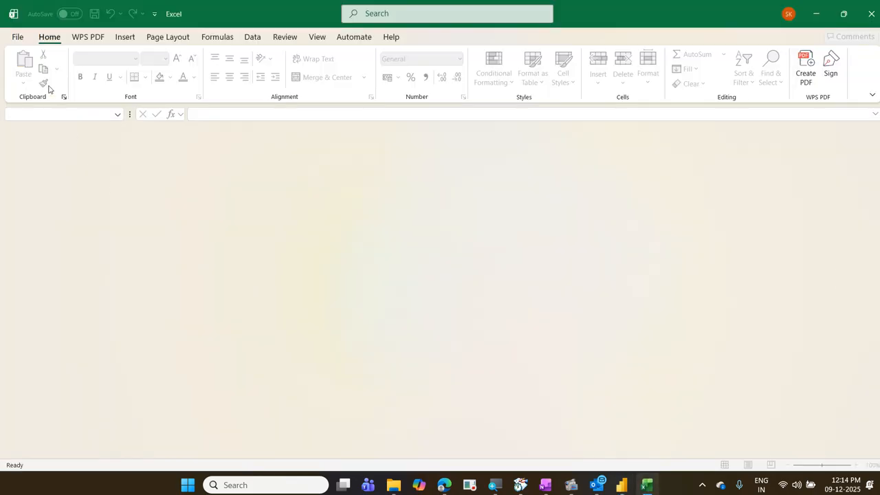
{"action": "left_click", "coordinate": [22, 39]}
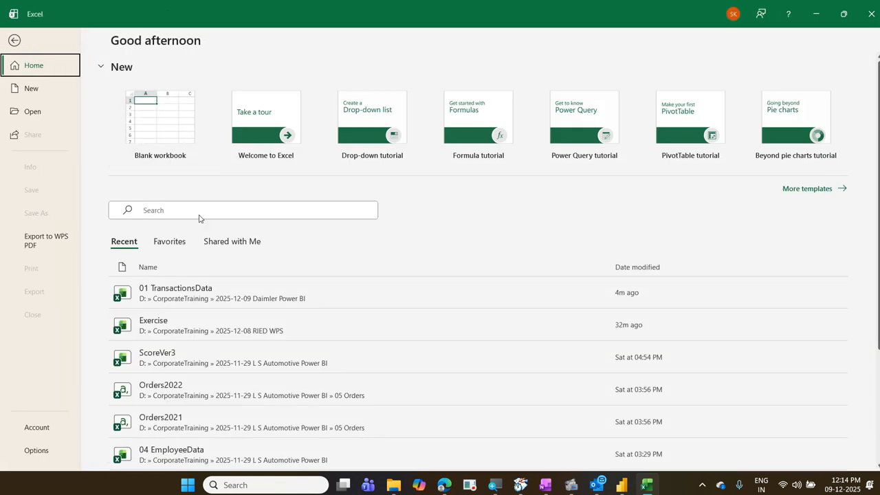
{"action": "left_click", "coordinate": [231, 282]}
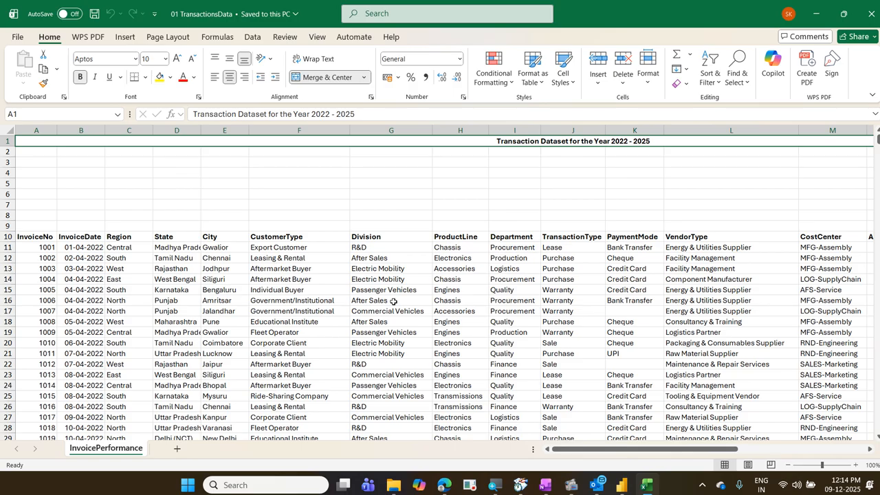
{"action": "key", "text": "ctrl+End"}
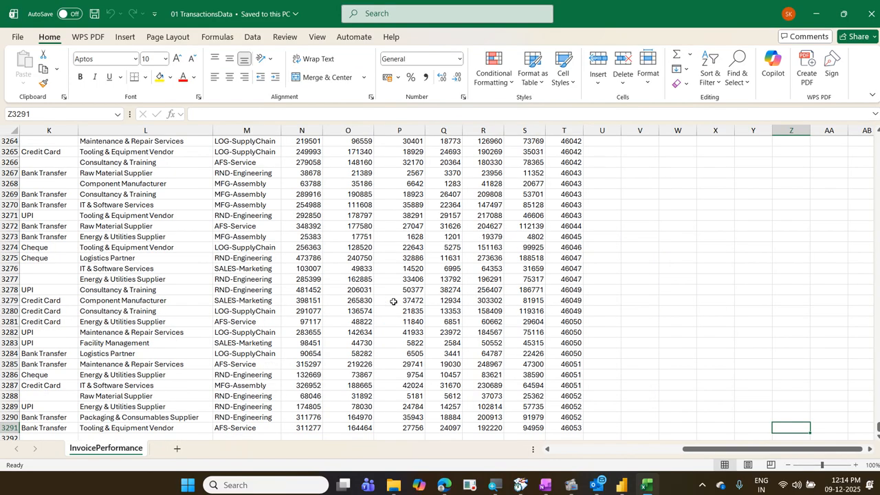
{"action": "scroll", "coordinate": [393, 301], "scroll_direction": "down", "scroll_amount": 2}
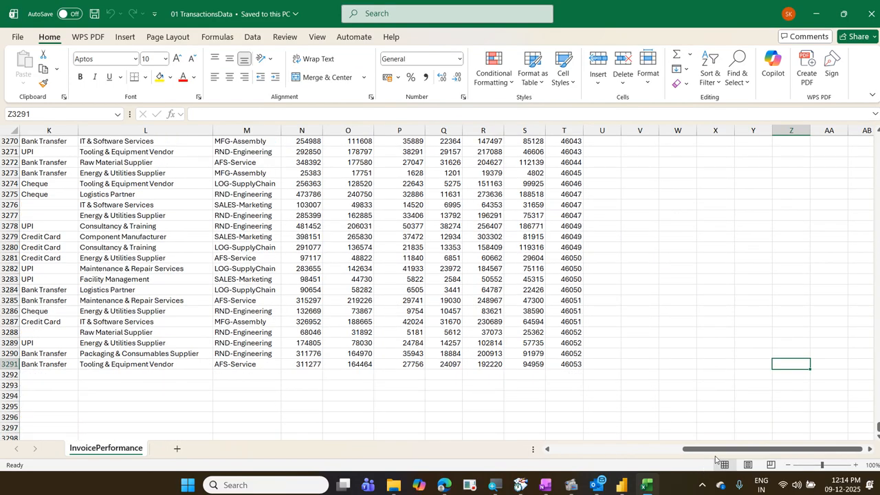
{"action": "left_click_drag", "start_coordinate": [714, 454], "coordinate": [407, 457]}
{"action": "scroll", "coordinate": [25, 351], "scroll_direction": "down", "scroll_amount": 4}
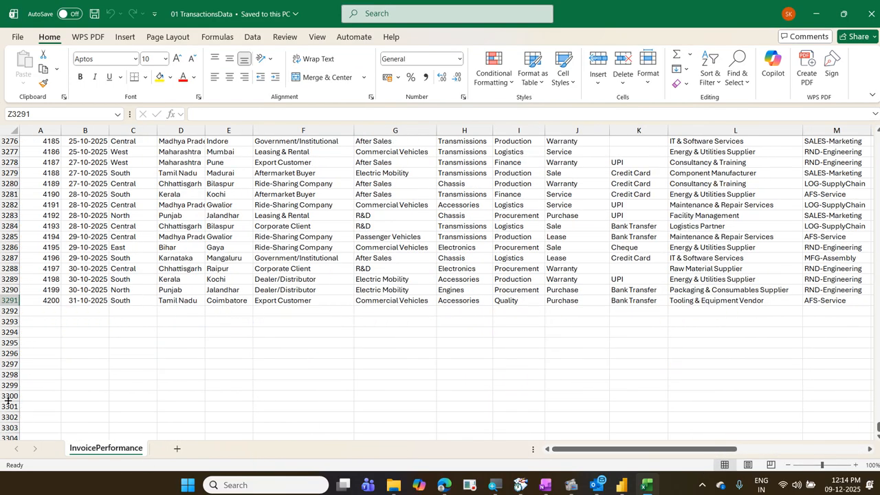
Copy the last transaction record in row 3291 and paste it into row 3301, leaving blank rows between them.
{"action": "left_click", "coordinate": [42, 309]}
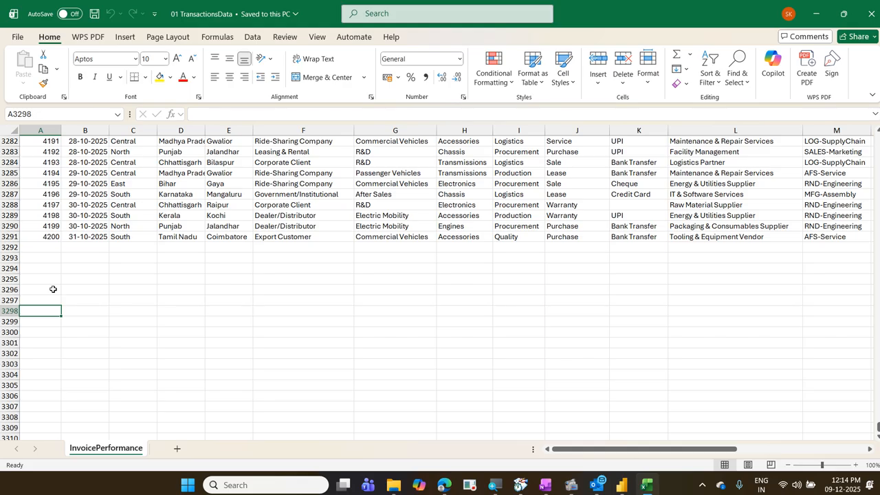
{"action": "key", "text": "Up"}
{"action": "key", "text": "Up"}
{"action": "key", "text": "Up"}
{"action": "key", "text": "Up"}
{"action": "key", "text": "Up"}
{"action": "key", "text": "Up"}
{"action": "key", "text": "Up"}
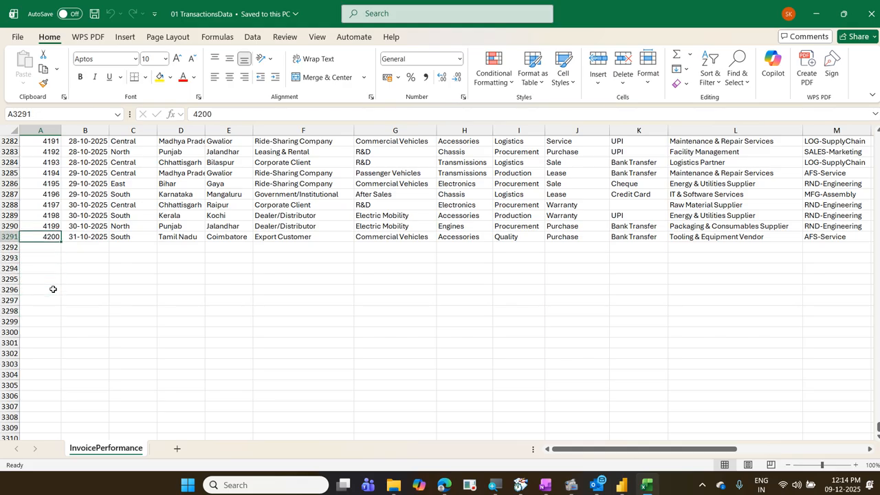
{"action": "key", "text": "ctrl+shift+Right"}
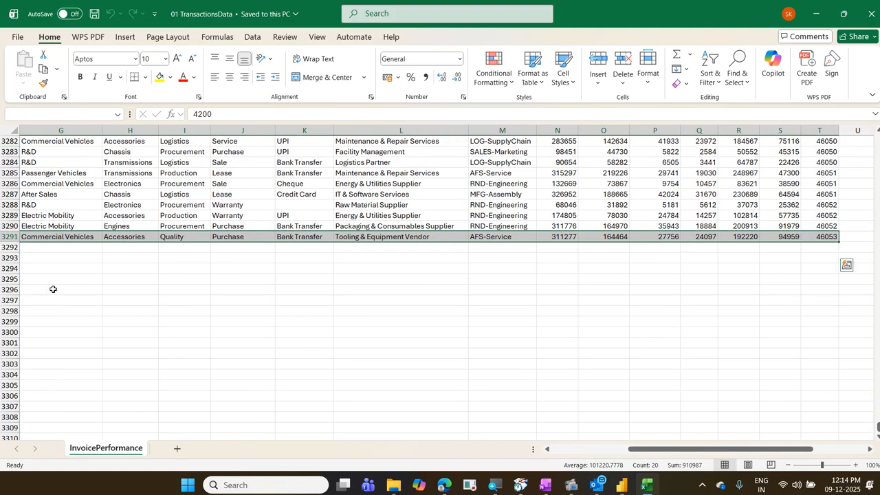
{"action": "key", "text": "ctrl+c"}
{"action": "key", "text": "Left"}
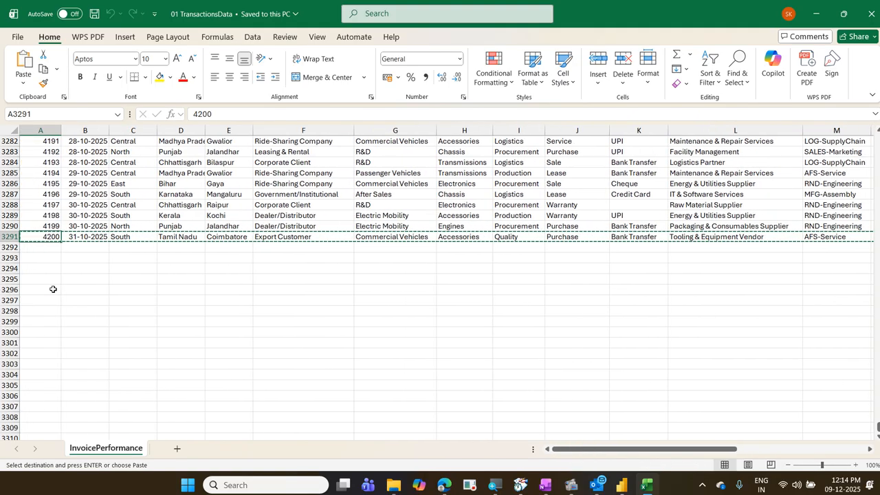
{"action": "key", "text": "Down"}
{"action": "key", "text": "Down"}
{"action": "key", "text": "Down"}
{"action": "key", "text": "Down"}
{"action": "key", "text": "Down"}
{"action": "key", "text": "Down"}
{"action": "key", "text": "Down"}
{"action": "key", "text": "Down"}
{"action": "key", "text": "Down"}
{"action": "key", "text": "Down"}
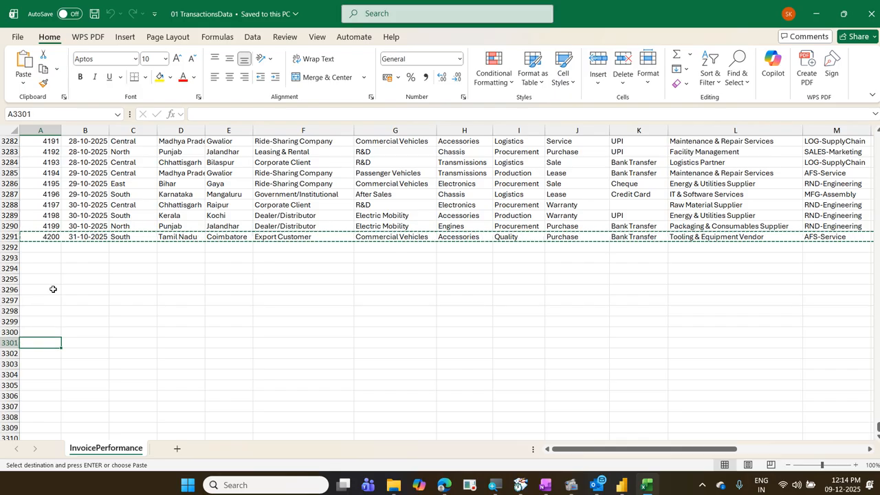
{"action": "key", "text": "ctrl+v"}
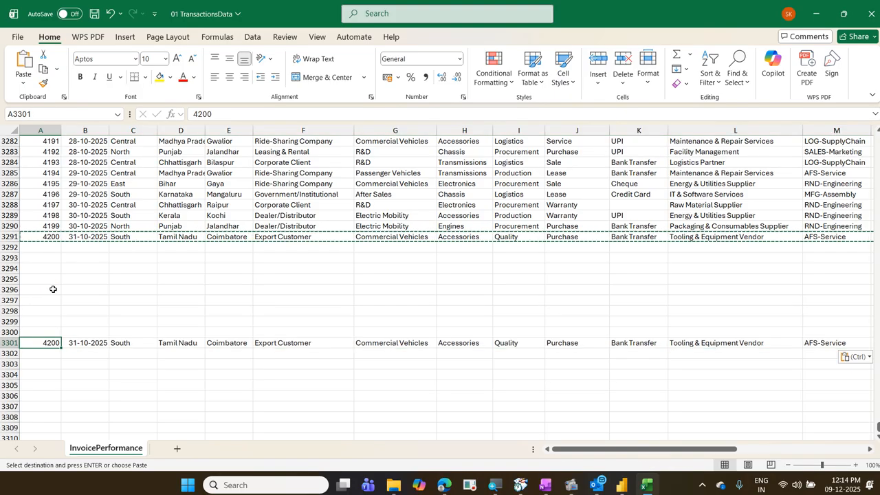
{"action": "key", "text": "Escape"}
Set the invoice number of the copied record in A3301 to 4201.
{"action": "key", "text": "F2"}
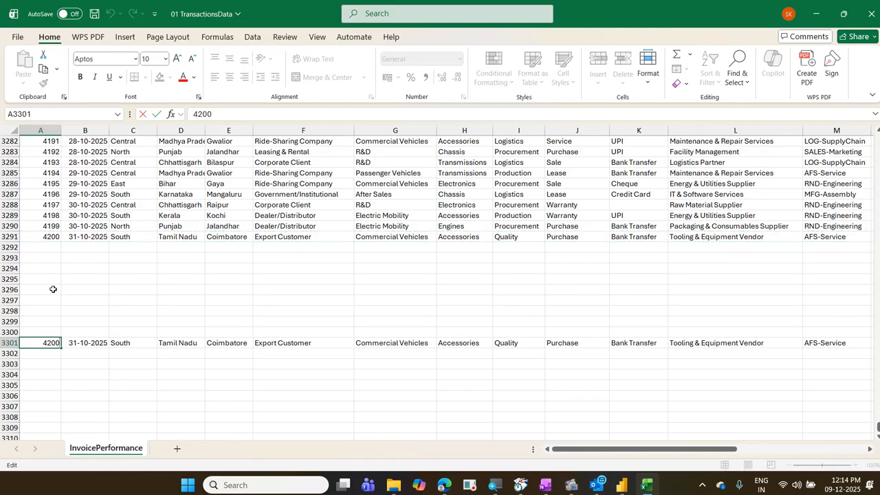
{"action": "key", "text": "BackSpace"}
{"action": "type", "text": "1"}
{"action": "key", "text": "Tab"}
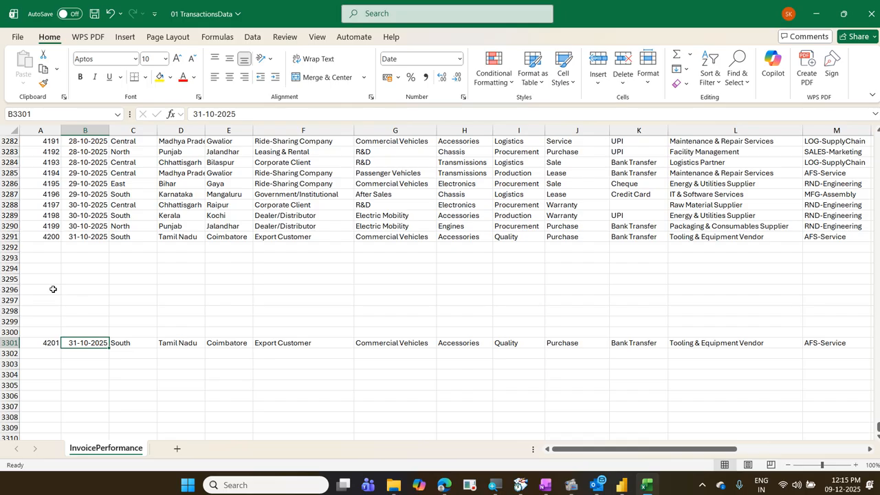
Set the invoice date in B3301 to the current date, 09-12-2025.
{"action": "key", "text": "ctrl+semicolon"}
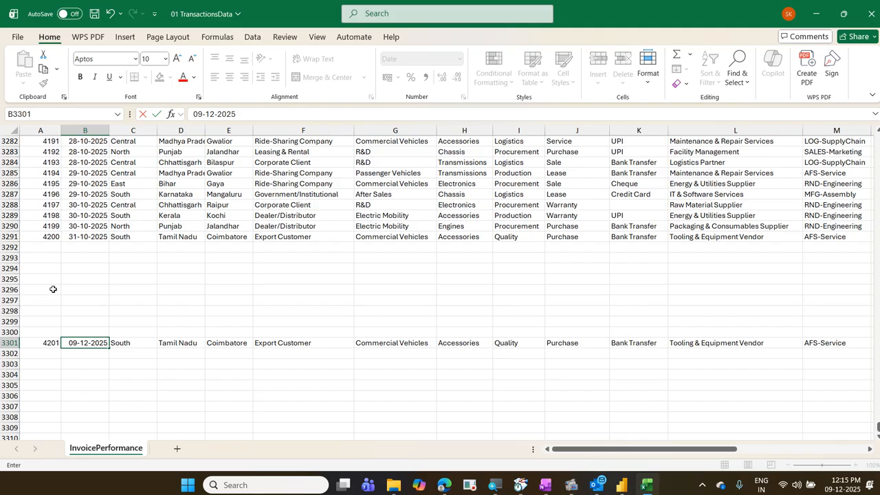
{"action": "key", "text": "Escape"}
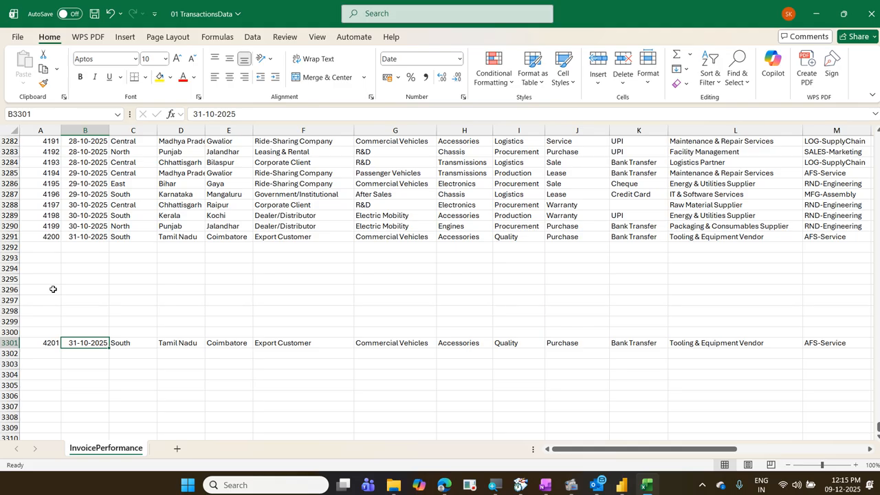
{"action": "key", "text": "F2"}
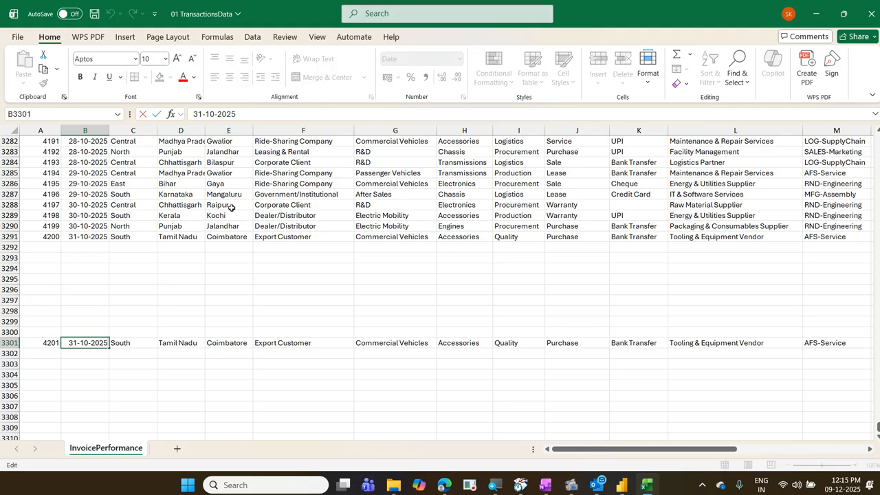
{"action": "key", "text": "Escape"}
{"action": "key", "text": "ctrl+semicolon"}
{"action": "key", "text": "Tab"}
Clear the payment mode in K3301 so the new record has an empty PaymentMode cell.
{"action": "key", "text": "Tab"}
{"action": "key", "text": "Tab"}
{"action": "key", "text": "Tab"}
{"action": "key", "text": "Tab"}
{"action": "key", "text": "Tab"}
{"action": "key", "text": "Tab"}
{"action": "key", "text": "Tab"}
{"action": "key", "text": "Tab"}
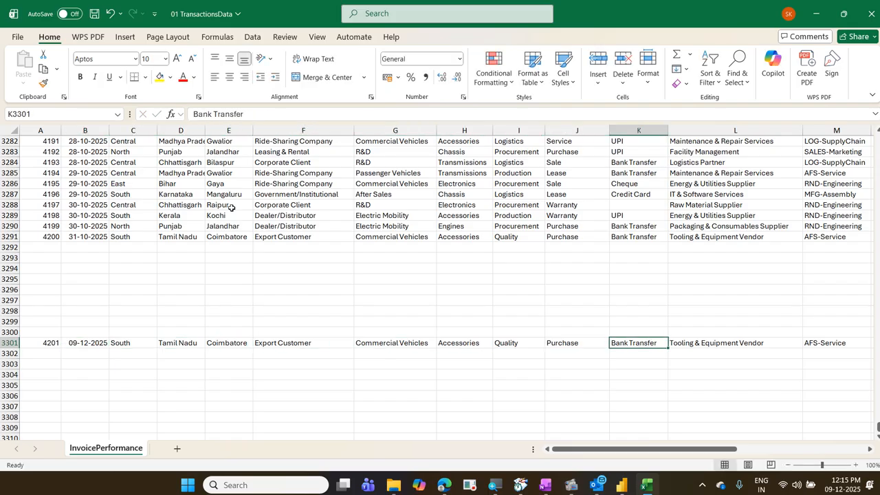
{"action": "key", "text": "Delete"}
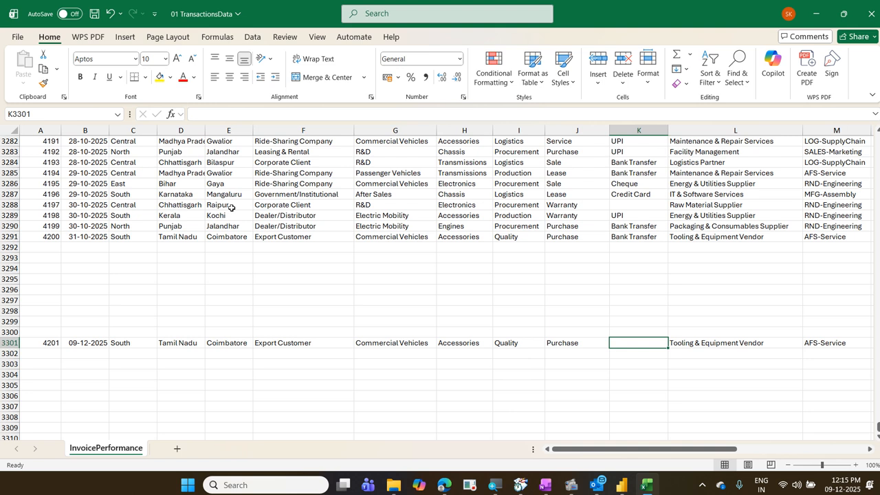
Examine the cost, profit and date formula cells of the new record in row 3301, returning to its invoice number.
{"action": "key", "text": "Right"}
{"action": "key", "text": "Right"}
{"action": "key", "text": "Right"}
{"action": "key", "text": "Right"}
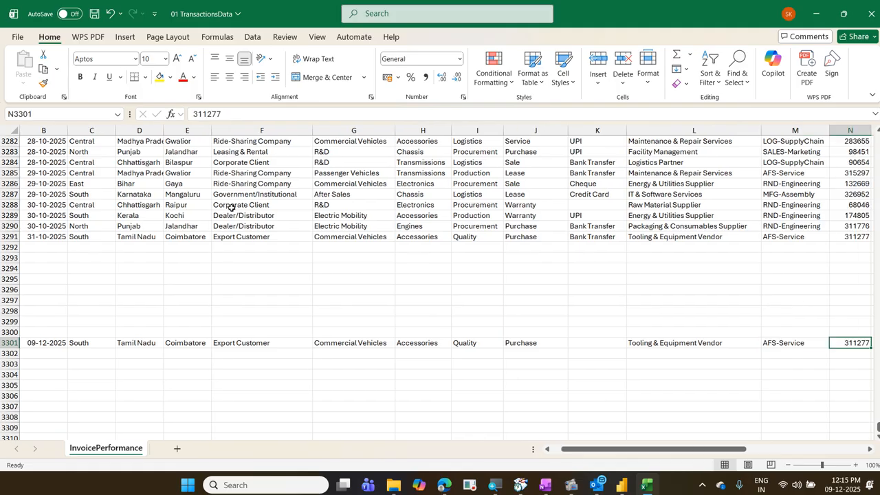
{"action": "key", "text": "Left"}
{"action": "key", "text": "Left"}
{"action": "key", "text": "Left"}
{"action": "key", "text": "Left"}
{"action": "key", "text": "Left"}
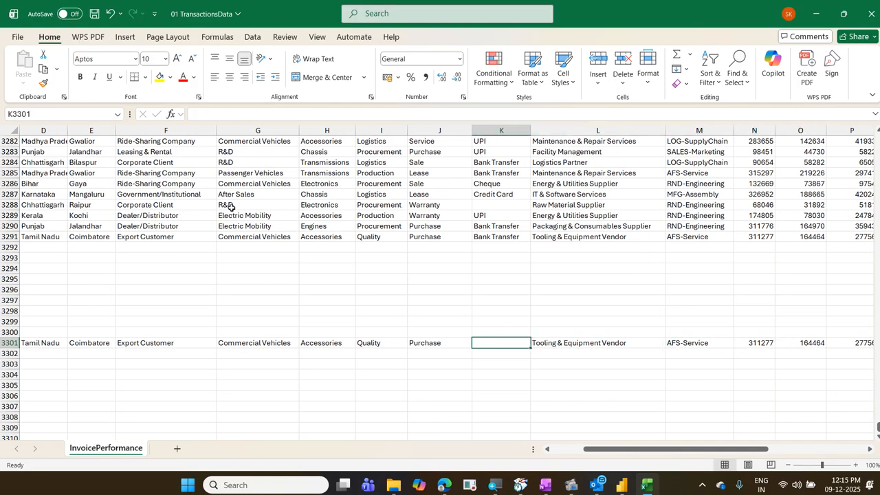
{"action": "key", "text": "Right"}
{"action": "key", "text": "Right"}
{"action": "key", "text": "Right"}
{"action": "key", "text": "Right"}
{"action": "key", "text": "Right"}
{"action": "key", "text": "Right"}
{"action": "key", "text": "Right"}
{"action": "key", "text": "Right"}
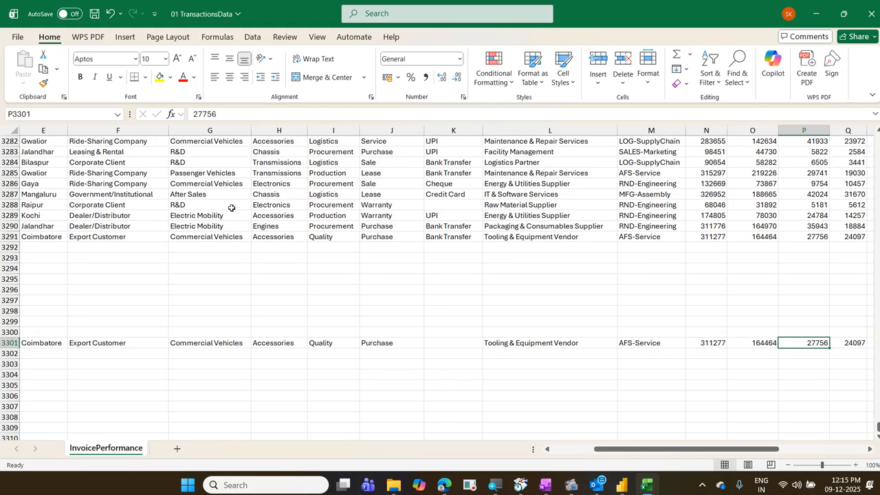
{"action": "key", "text": "Right"}
{"action": "key", "text": "Left"}
{"action": "key", "text": "Right"}
{"action": "key", "text": "Right"}
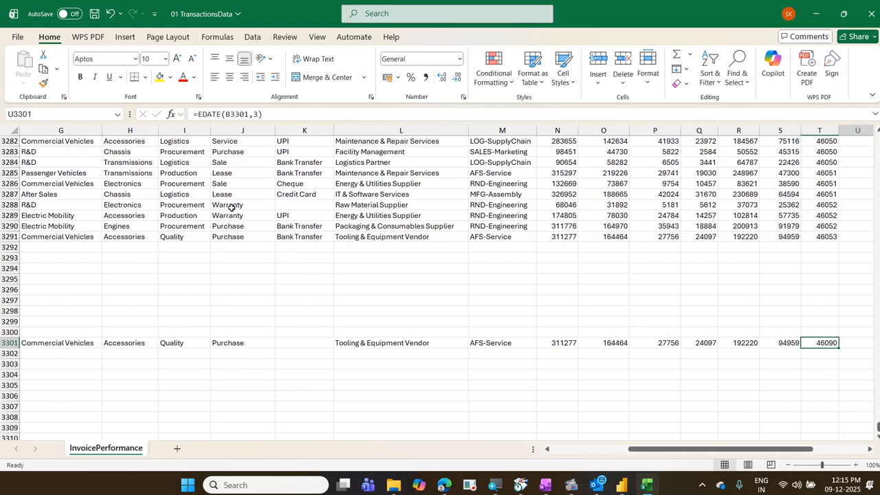
{"action": "key", "text": "Left"}
{"action": "key", "text": "Left"}
{"action": "key", "text": "Left"}
{"action": "key", "text": "Left"}
{"action": "key", "text": "Left"}
{"action": "key", "text": "Left"}
{"action": "key", "text": "Left"}
{"action": "key", "text": "Left"}
{"action": "key", "text": "Left"}
{"action": "key", "text": "Left"}
{"action": "key", "text": "Left"}
{"action": "key", "text": "Left"}
{"action": "key", "text": "Left"}
{"action": "key", "text": "Left"}
{"action": "key", "text": "Left"}
{"action": "key", "text": "Left"}
{"action": "key", "text": "Left"}
{"action": "key", "text": "Left"}
{"action": "key", "text": "Left"}
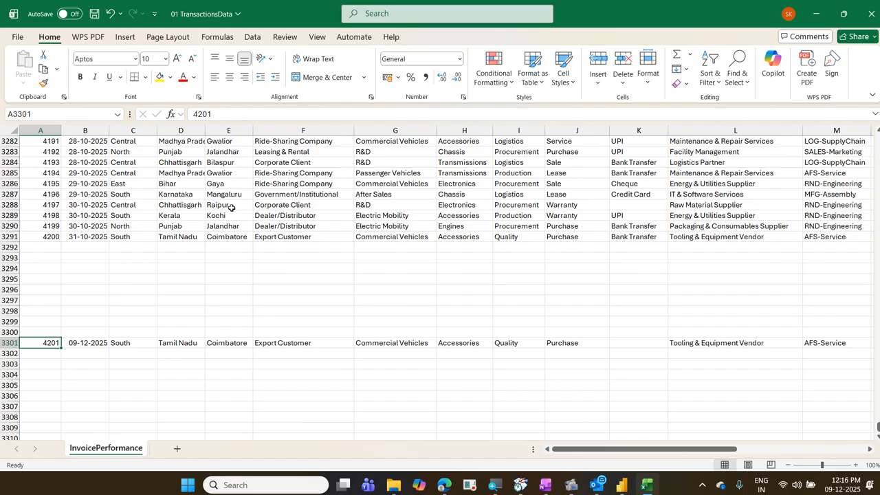
Save and close the 01 TransactionsData workbook, and switch back to Power BI Desktop.
{"action": "key", "text": "ctrl+s"}
{"action": "key", "text": "ctrl+w"}
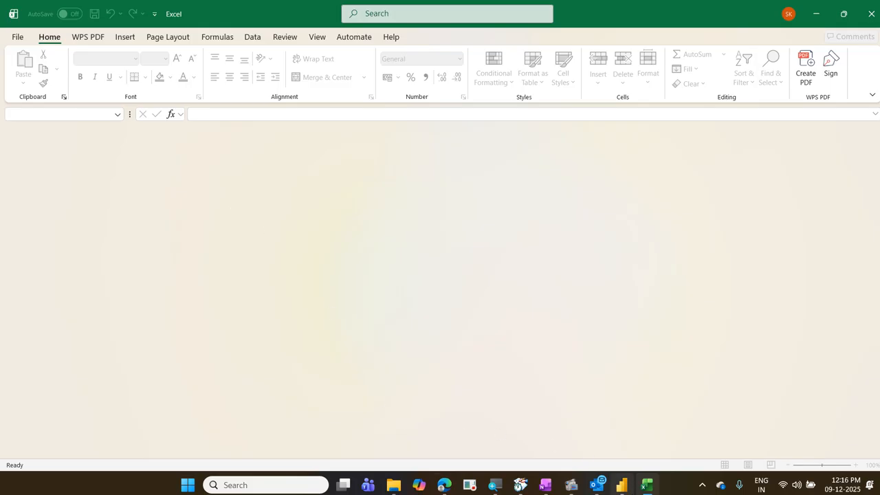
{"action": "left_click", "coordinate": [623, 483]}
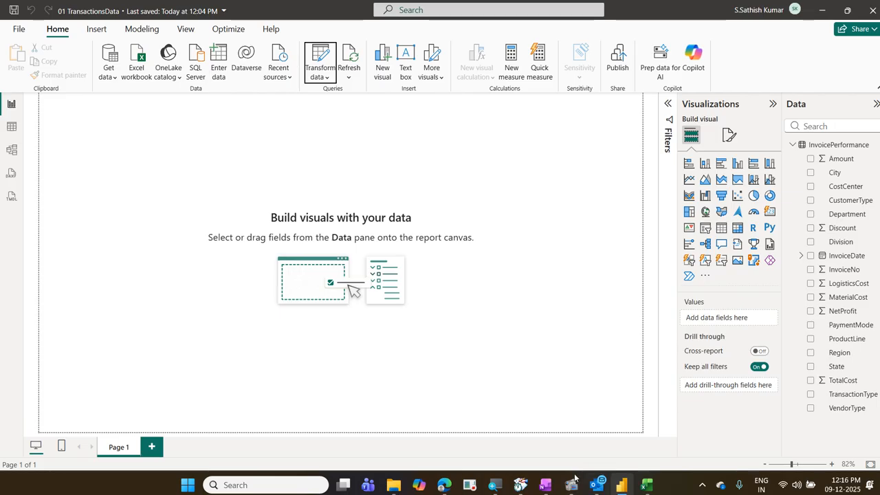
Display the InvoicePerformance table's data and sort it by InvoiceNo in descending order.
{"action": "left_click", "coordinate": [11, 126]}
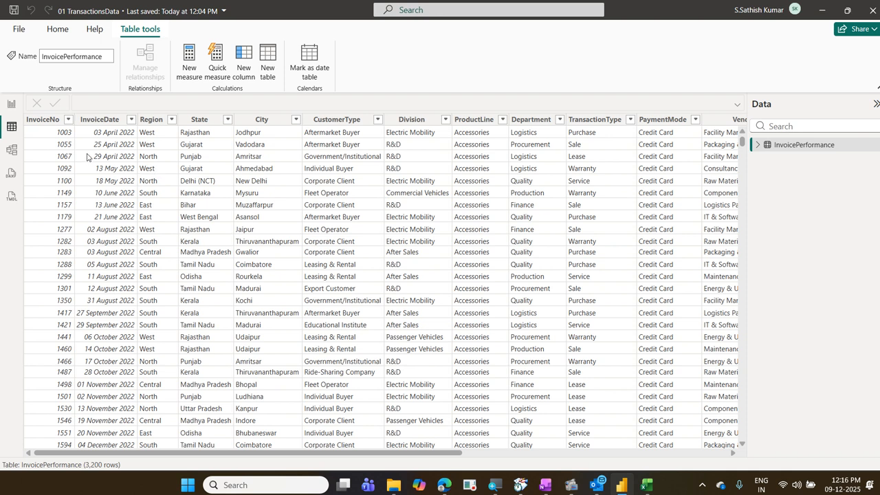
{"action": "left_click", "coordinate": [69, 120]}
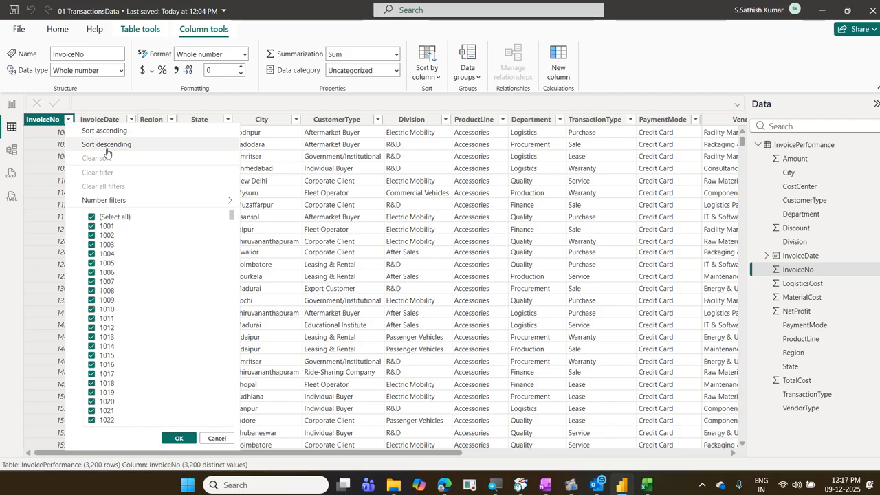
{"action": "left_click", "coordinate": [107, 148]}
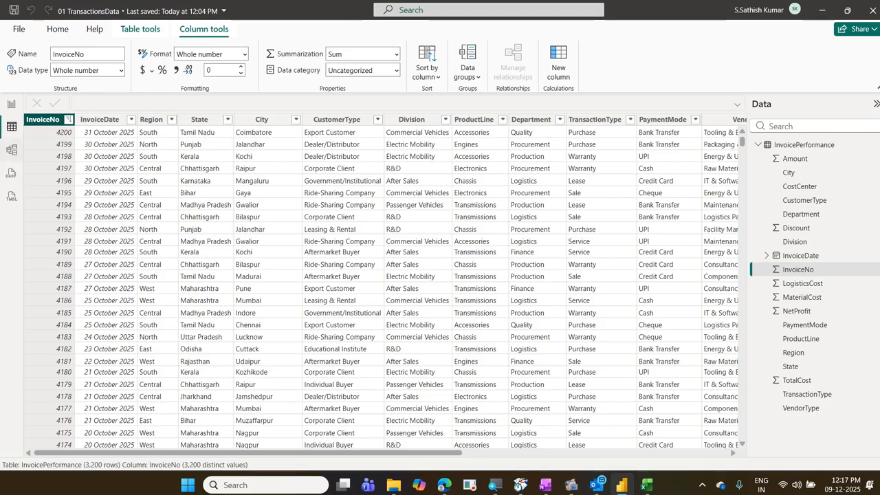
Refresh all tables with the latest source data and examine the InvoiceDate and PaymentMode of invoice 4201.
{"action": "left_click", "coordinate": [58, 31]}
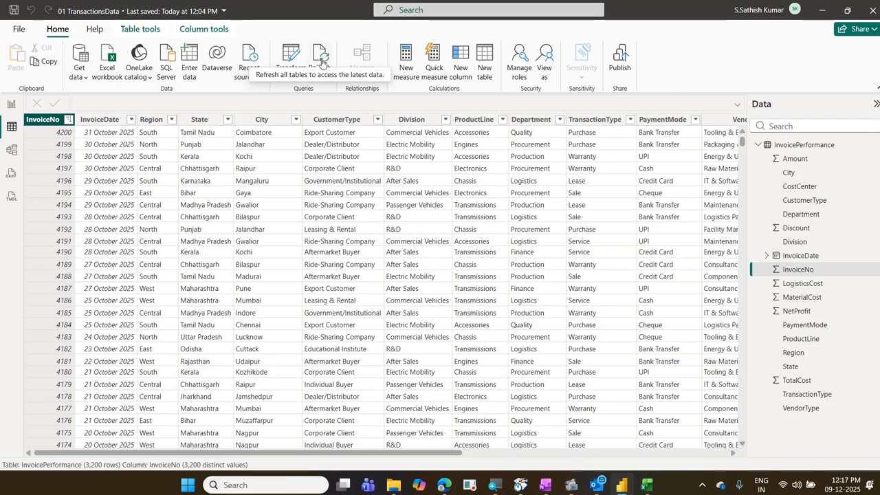
{"action": "left_click", "coordinate": [321, 62]}
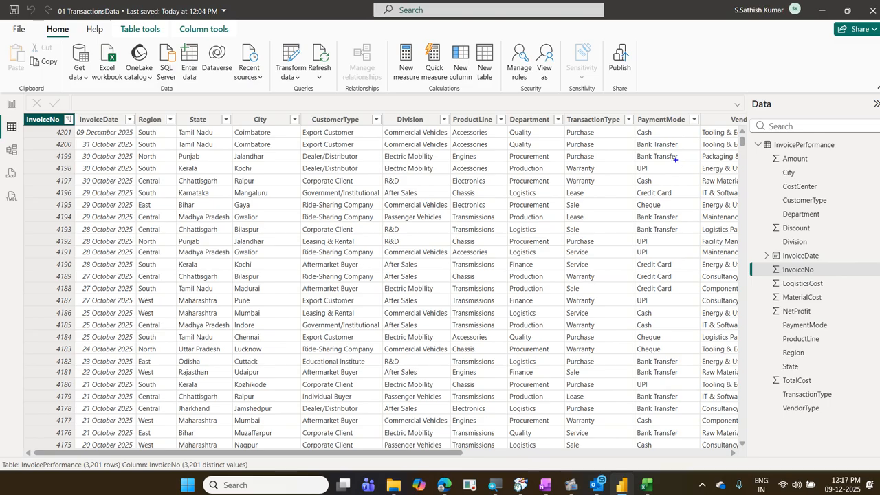
{"action": "mouse_move", "coordinate": [634, 124]}
{"action": "left_mouse_down"}
{"action": "mouse_move", "coordinate": [671, 142]}
{"action": "mouse_move", "coordinate": [711, 96]}
{"action": "left_mouse_up"}
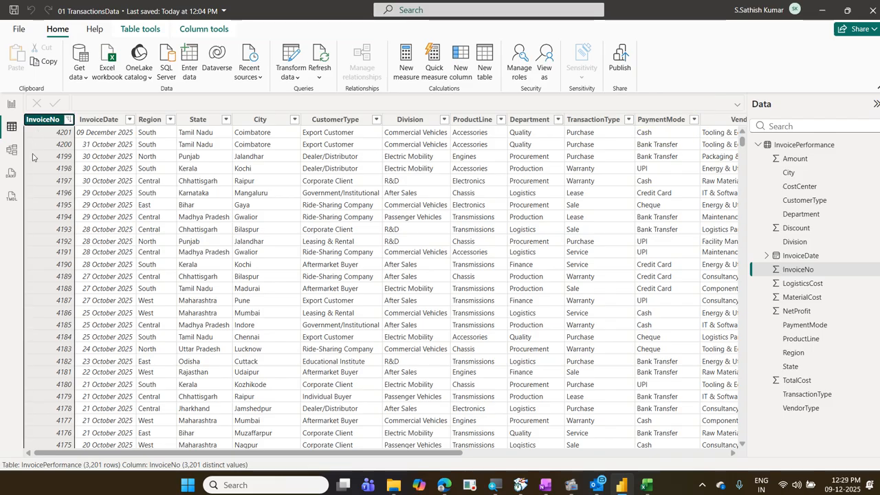
{"action": "left_click", "coordinate": [85, 146]}
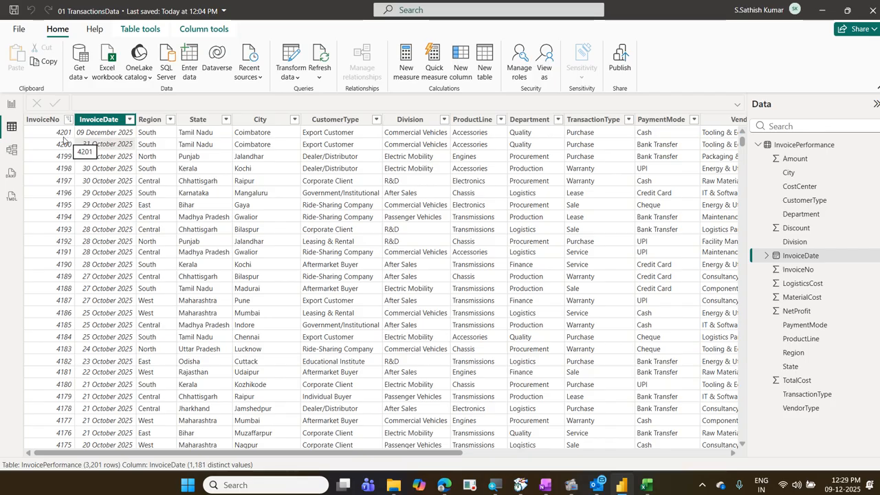
Reopen the 01 TransactionsData workbook in Excel and clear the contents of the added record in row 3301.
{"action": "left_click", "coordinate": [646, 485]}
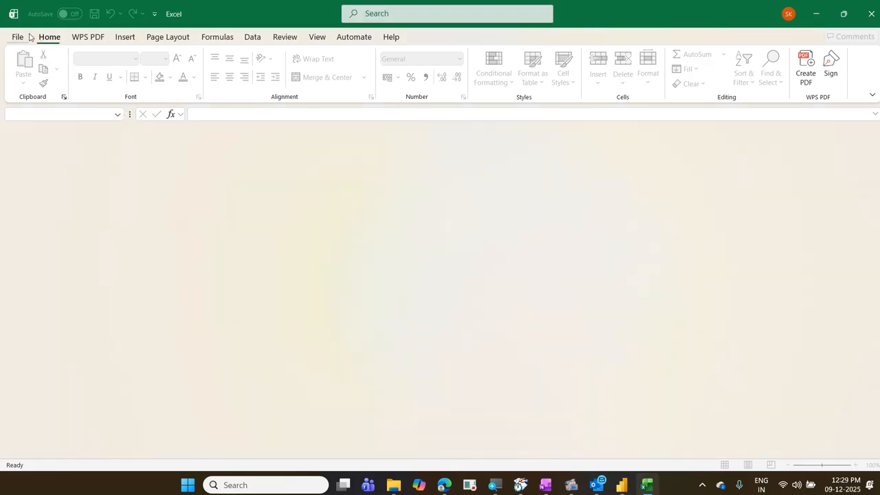
{"action": "left_click", "coordinate": [18, 37]}
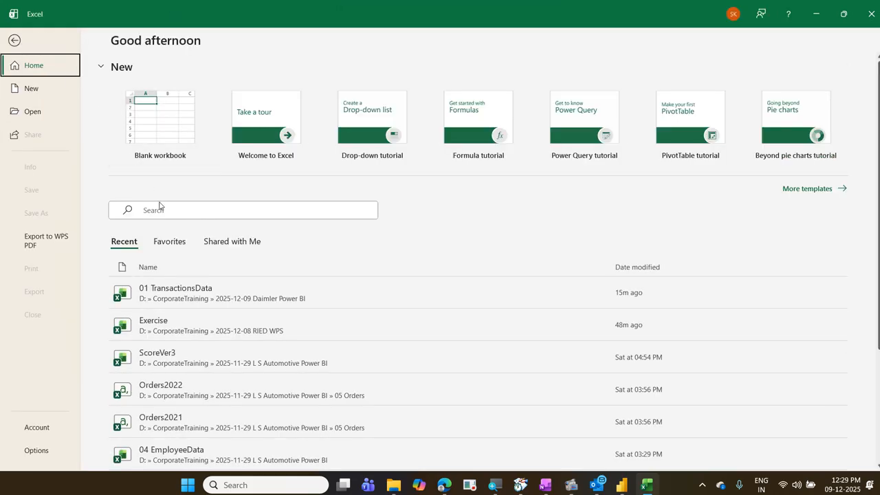
{"action": "left_click", "coordinate": [193, 286]}
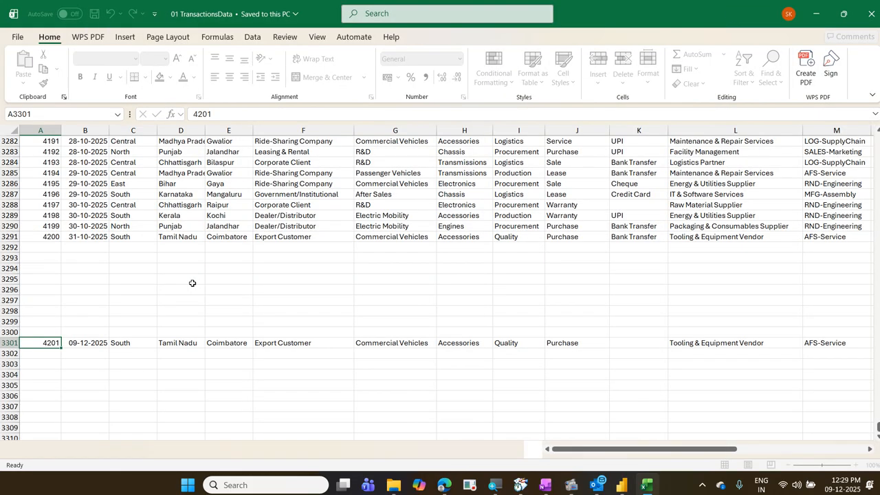
{"action": "left_click", "coordinate": [13, 343]}
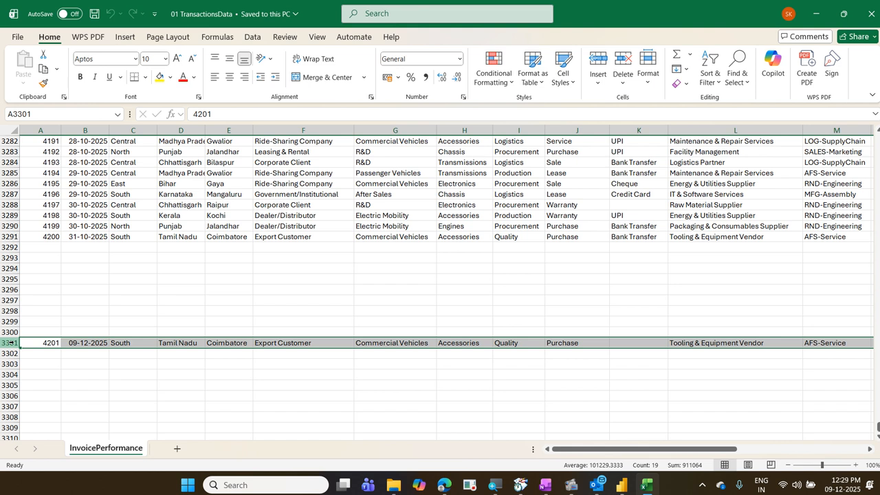
{"action": "key", "text": "Delete"}
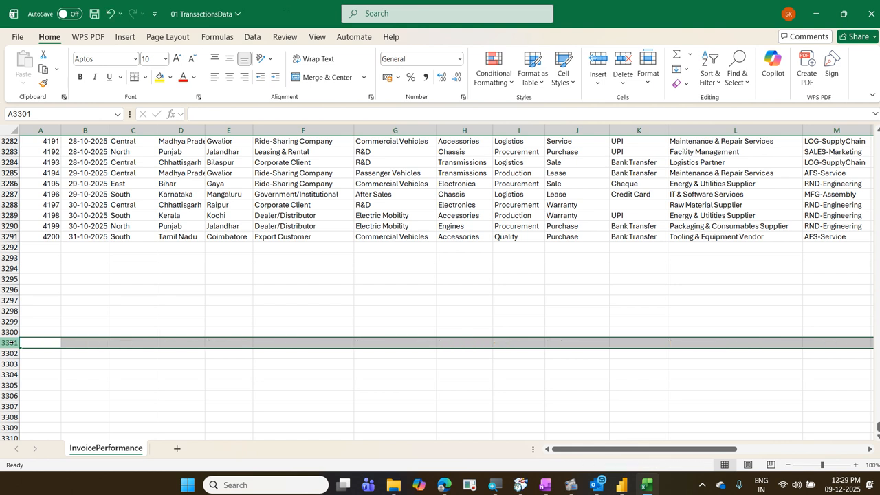
{"action": "key", "text": "Up"}
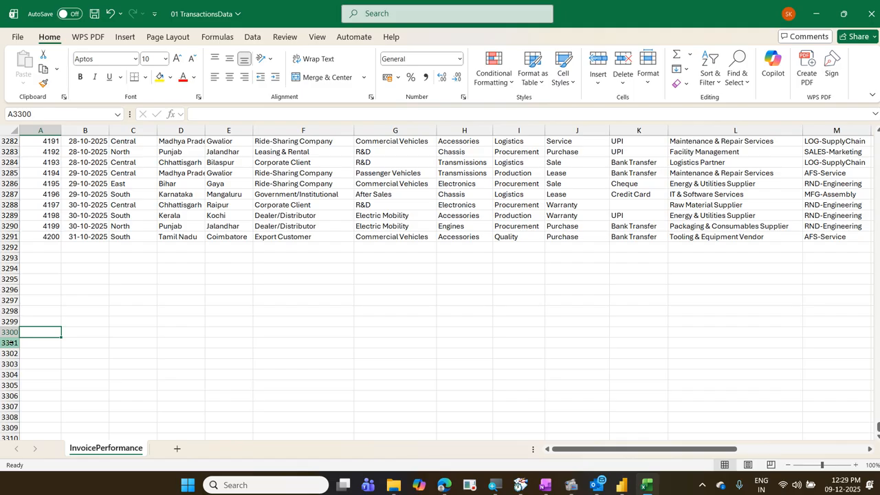
Return to cell A1, save and close the source workbook, and switch back to Power BI Desktop.
{"action": "key", "text": "ctrl+Home"}
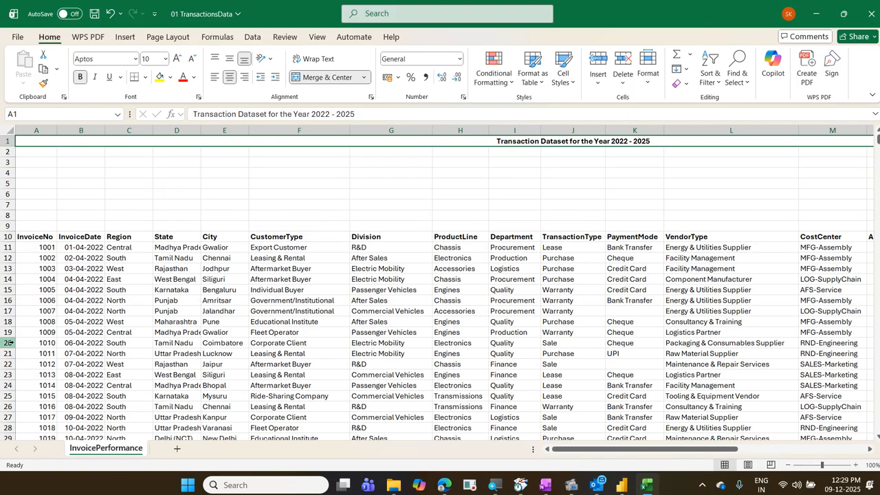
{"action": "key", "text": "ctrl+s"}
{"action": "key", "text": "ctrl+w"}
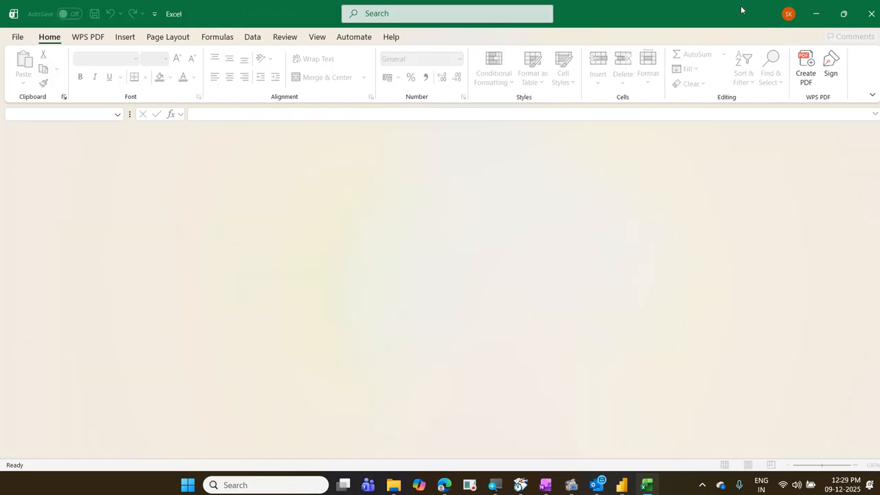
{"action": "left_click", "coordinate": [817, 14]}
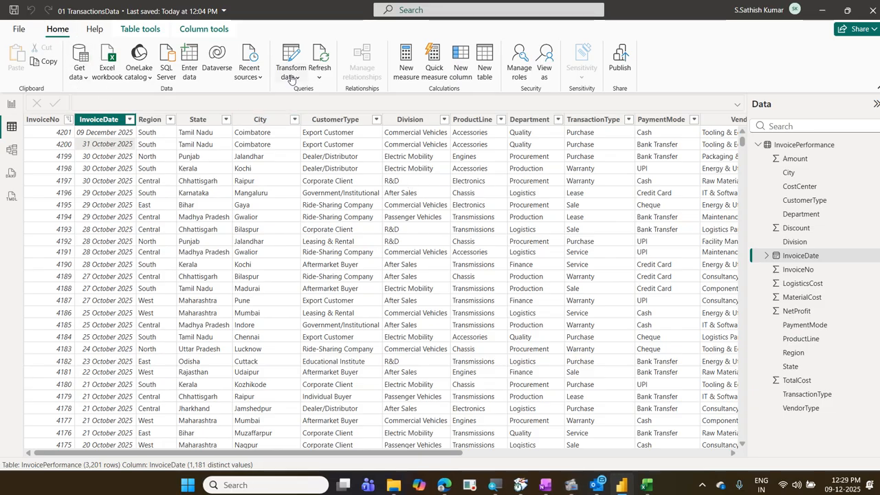
Refresh the InvoicePerformance data from the source workbook and save the report with the Report view displayed.
{"action": "left_click", "coordinate": [318, 58]}
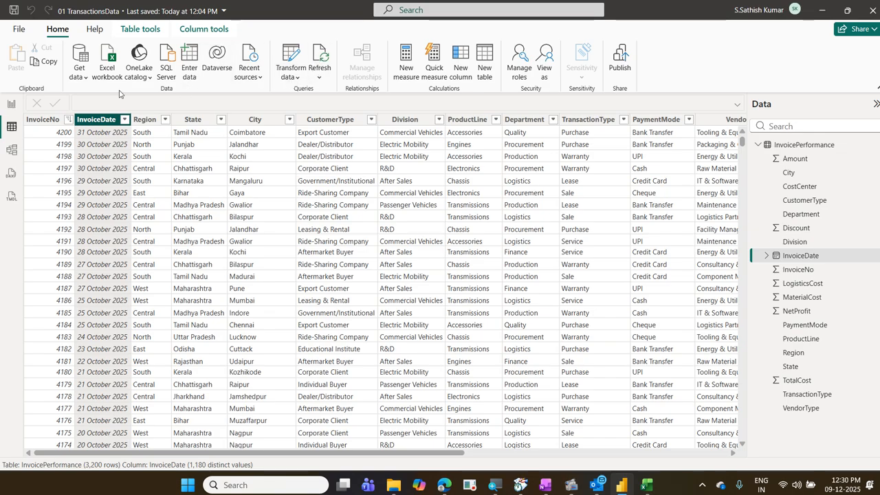
{"action": "left_click", "coordinate": [12, 104]}
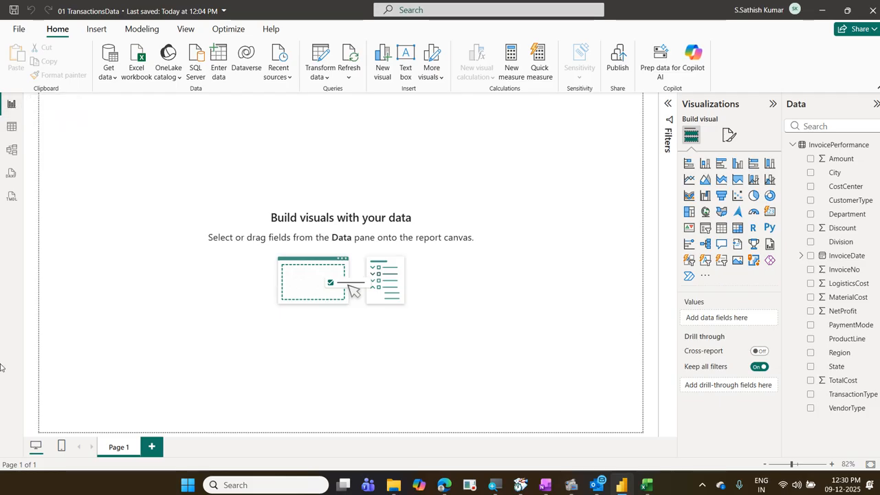
{"action": "left_click", "coordinate": [13, 9]}
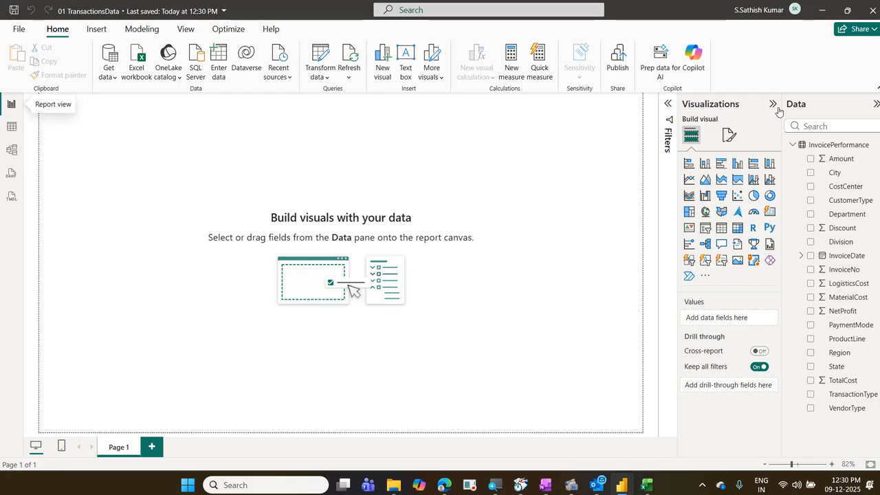
{"action": "left_click", "coordinate": [821, 13]}
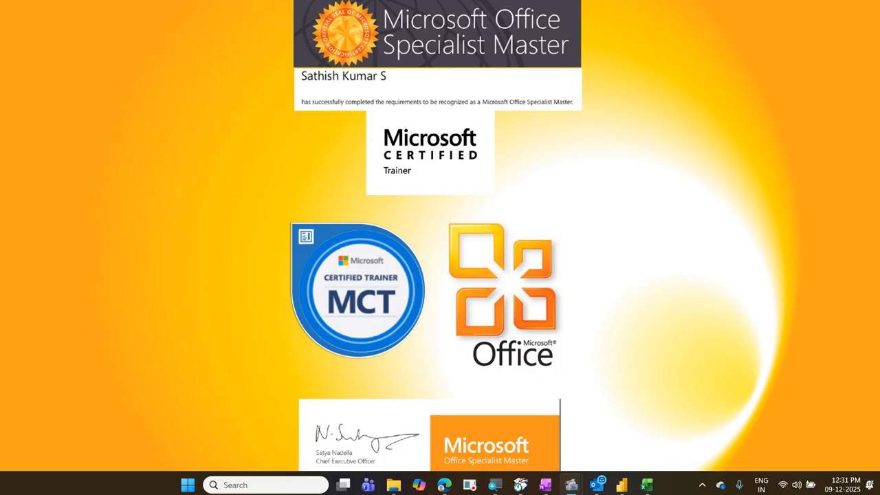
{"action": "mouse_move", "coordinate": [571, 485]}
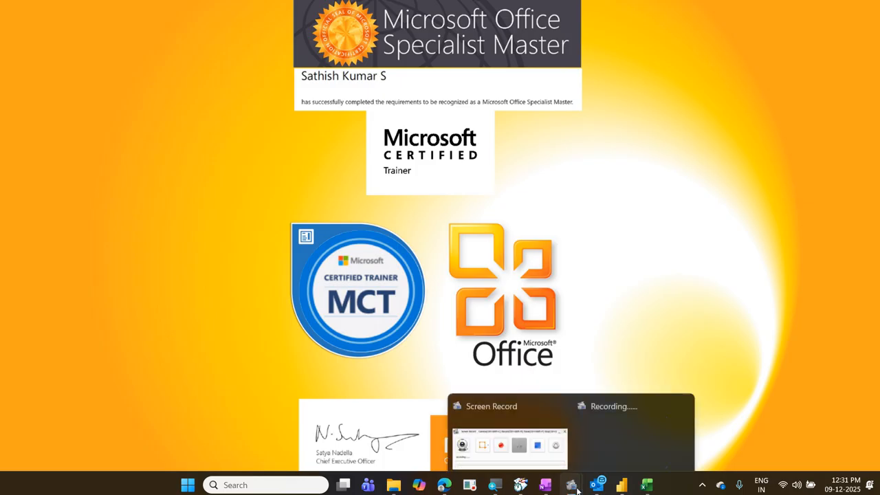
{"action": "left_click", "coordinate": [540, 413]}
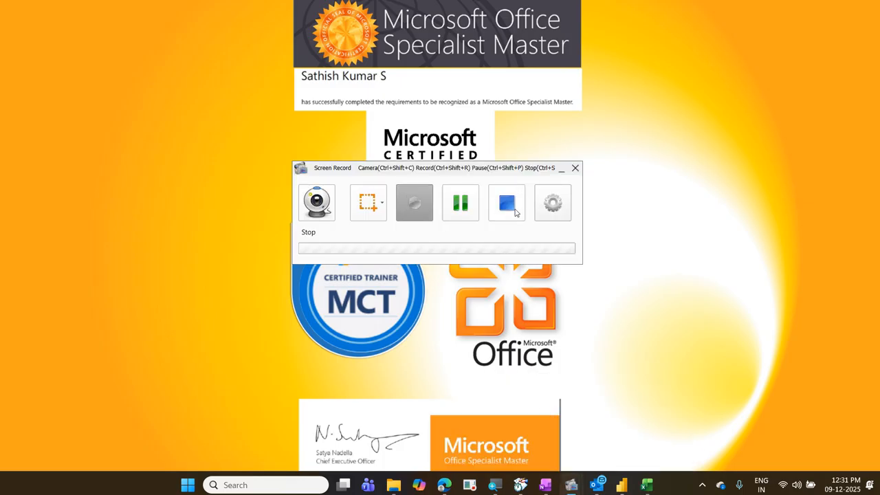